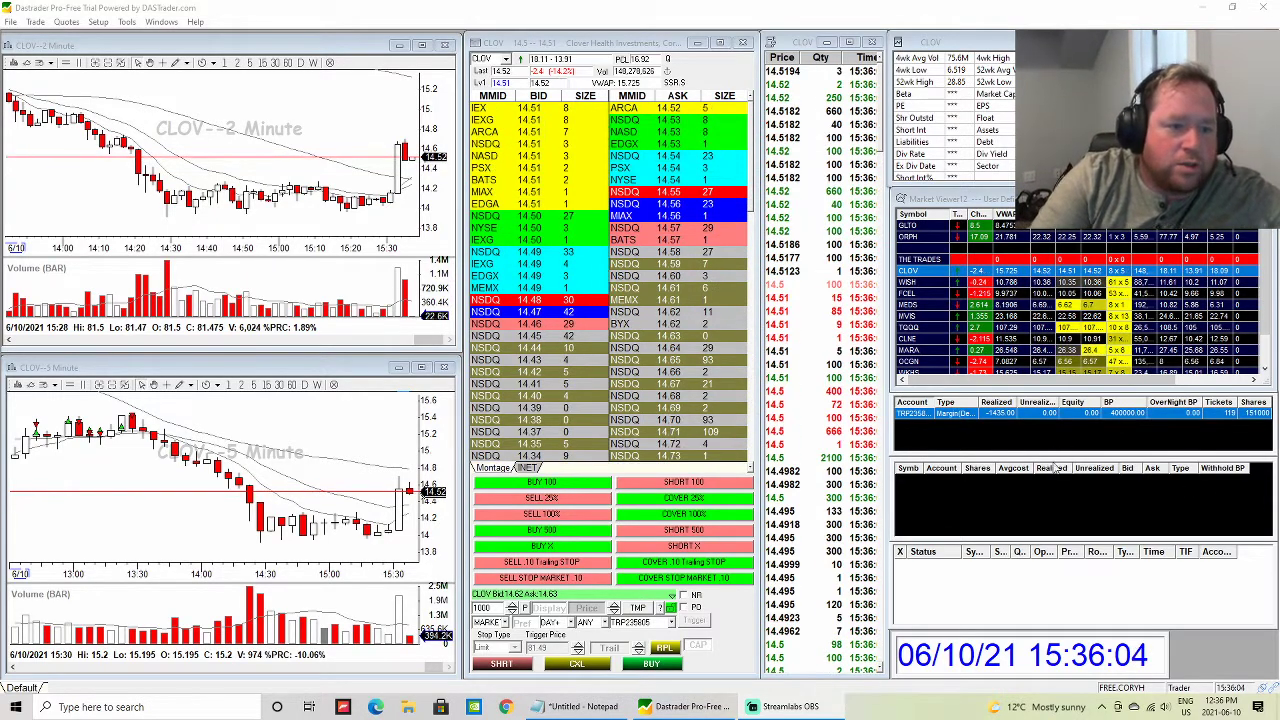
- Load CLOV from THE TRADES section of the watchlist and look through the symbols listed there
{"action": "left_click", "coordinate": [975, 259]}
{"action": "scroll", "coordinate": [930, 290], "scroll_direction": "down", "scroll_amount": 1}
{"action": "scroll", "coordinate": [925, 296], "scroll_direction": "up", "scroll_amount": 1}
{"action": "left_click", "coordinate": [918, 270]}
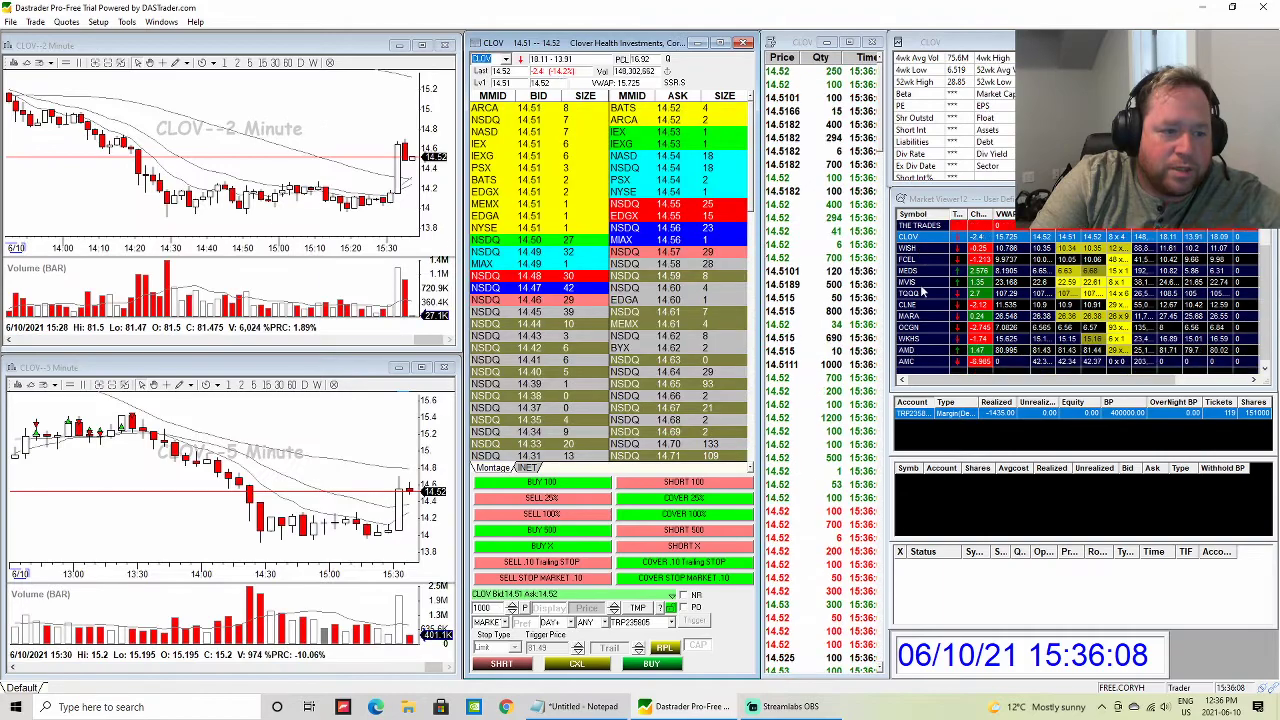
{"action": "scroll", "coordinate": [935, 300], "scroll_direction": "down", "scroll_amount": 3}
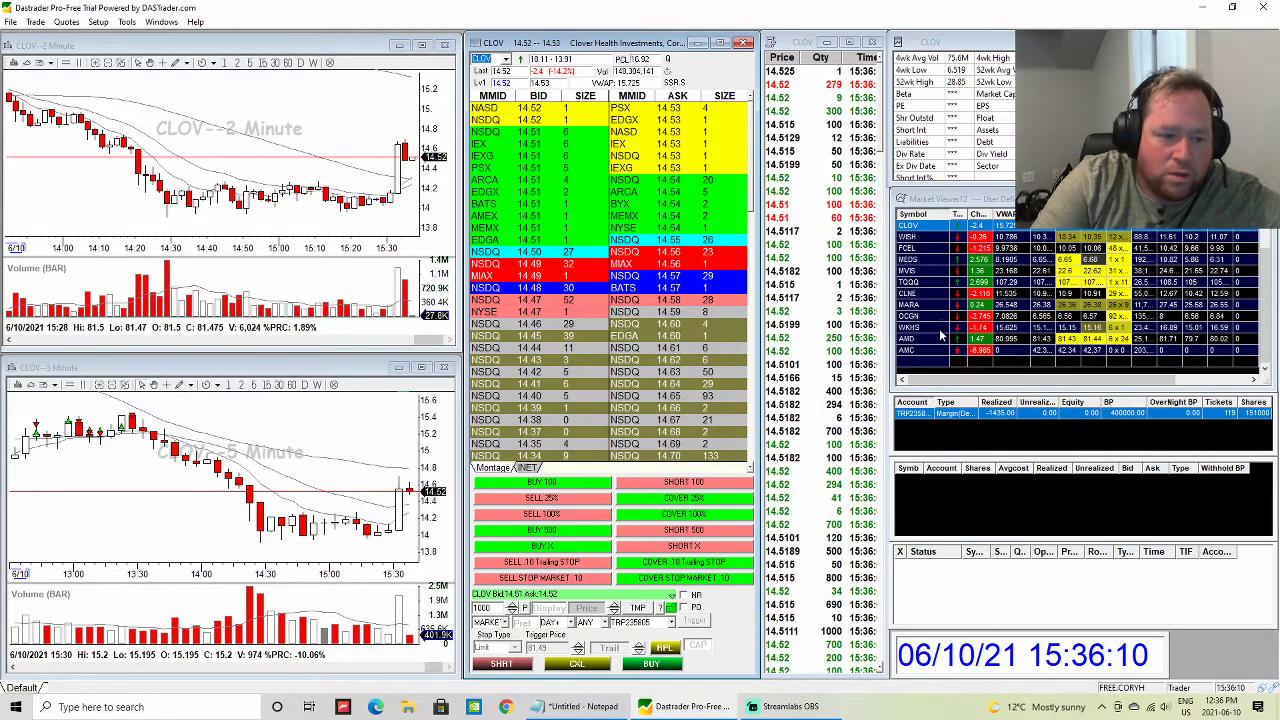
{"action": "scroll", "coordinate": [940, 336], "scroll_direction": "up", "scroll_amount": 3}
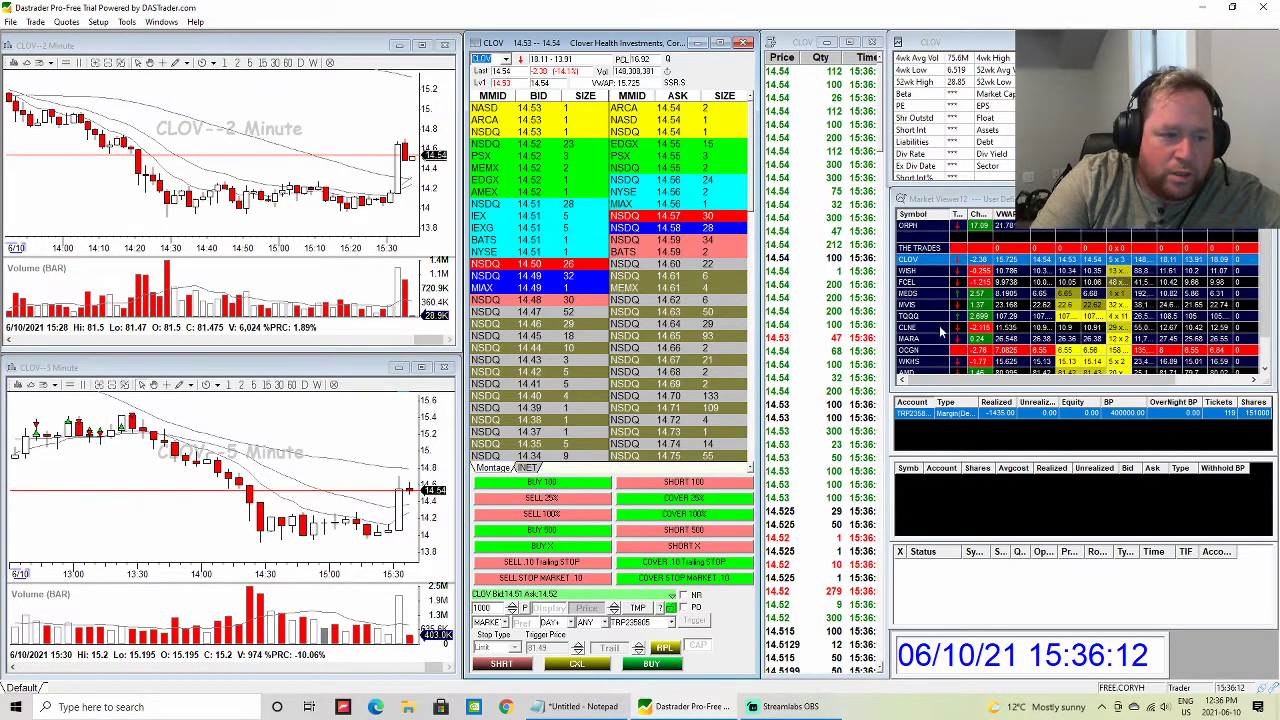
{"action": "scroll", "coordinate": [940, 333], "scroll_direction": "up", "scroll_amount": 1}
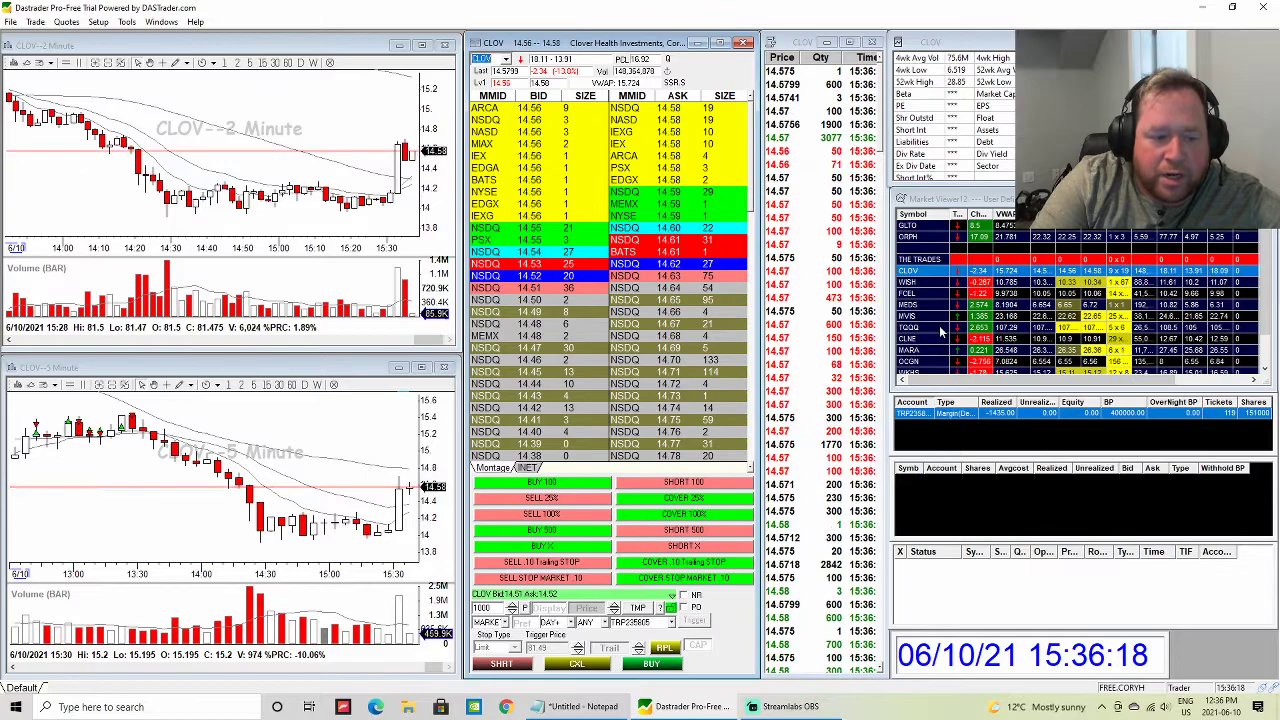
- View the TQQQ, WISH and FCEL charts from the watchlist, finishing on CLOV
{"action": "left_click", "coordinate": [940, 329]}
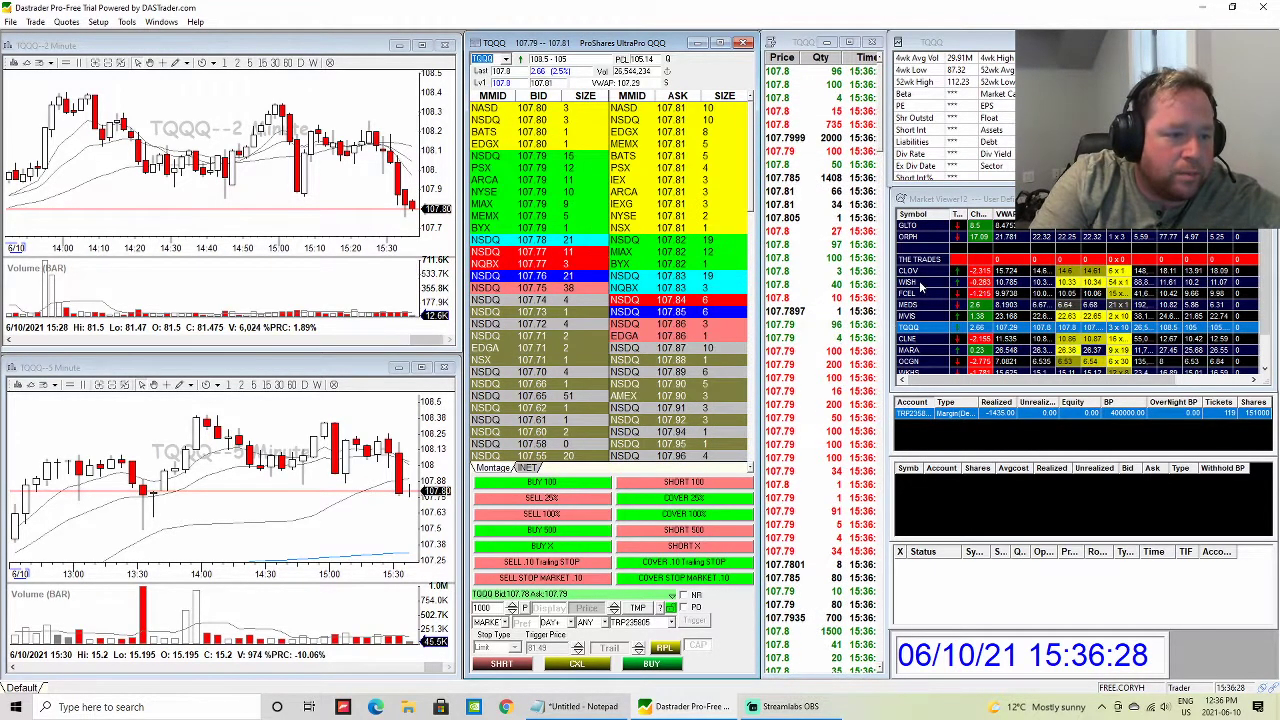
{"action": "left_click", "coordinate": [922, 284]}
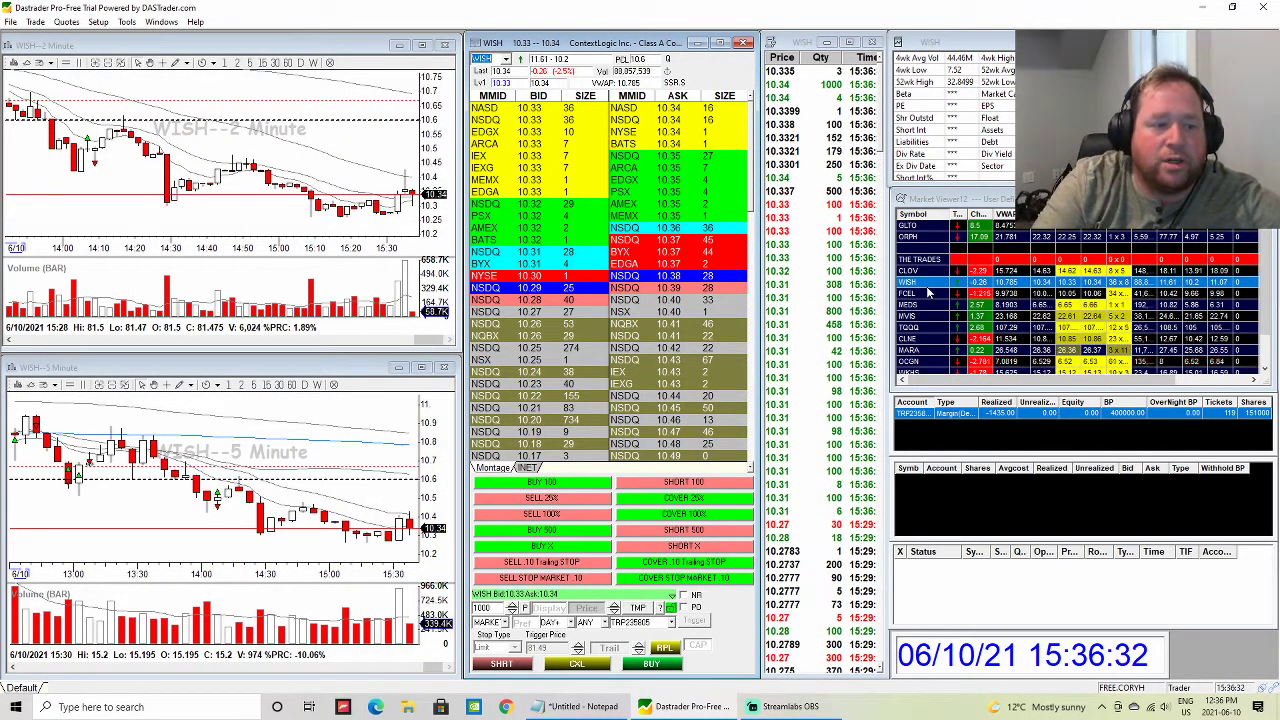
{"action": "left_click", "coordinate": [928, 294]}
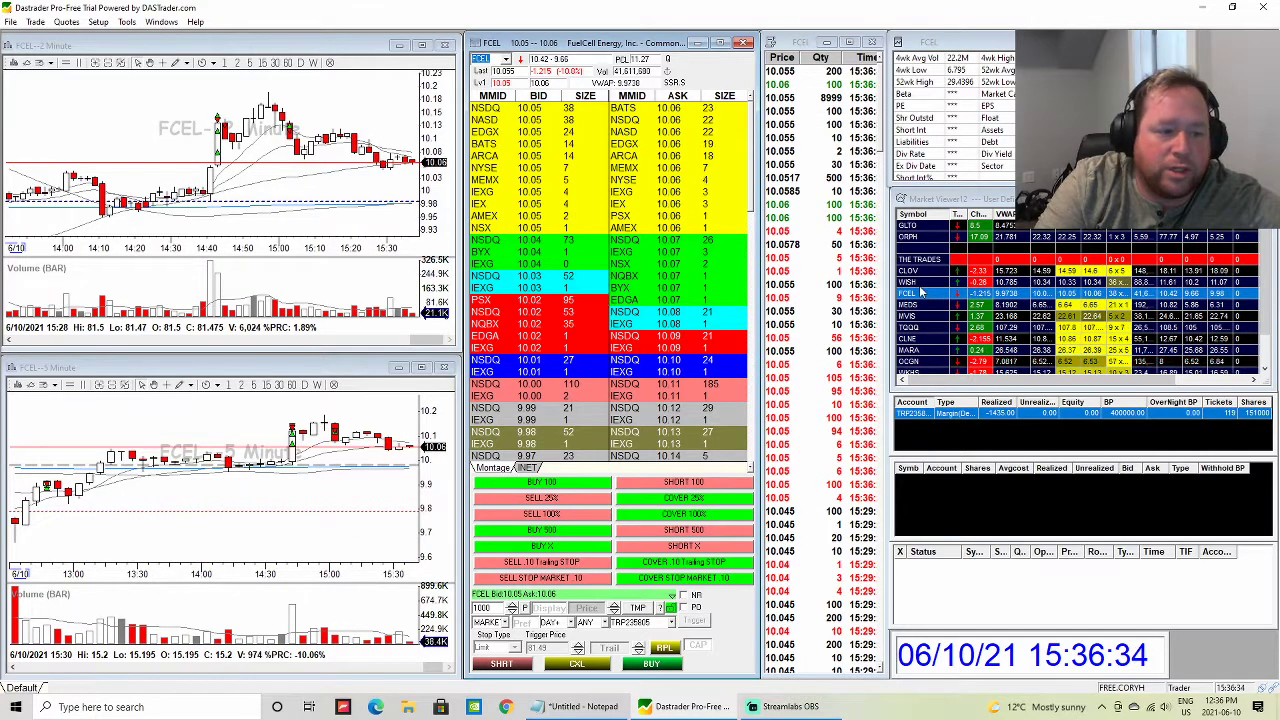
{"action": "left_click", "coordinate": [928, 286]}
{"action": "left_click", "coordinate": [922, 271]}
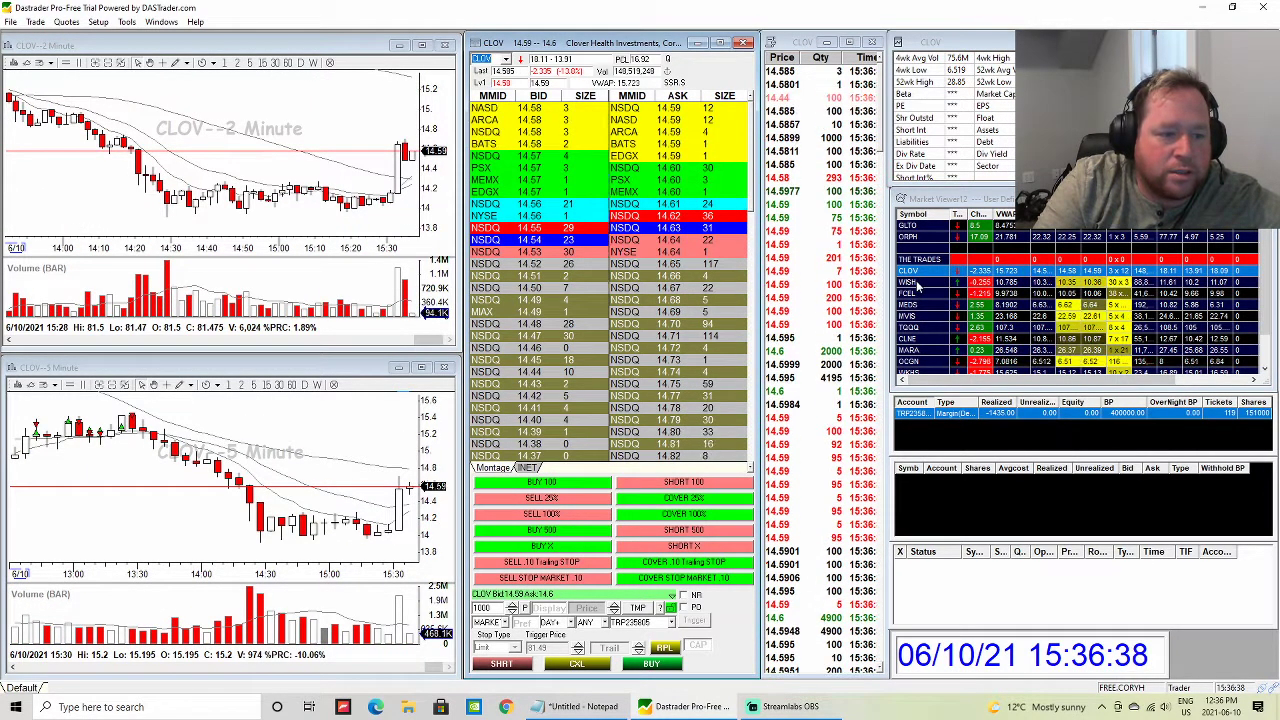
- Review the charts of WISH, FCEL and MEDS from the watchlist
{"action": "left_click", "coordinate": [918, 285]}
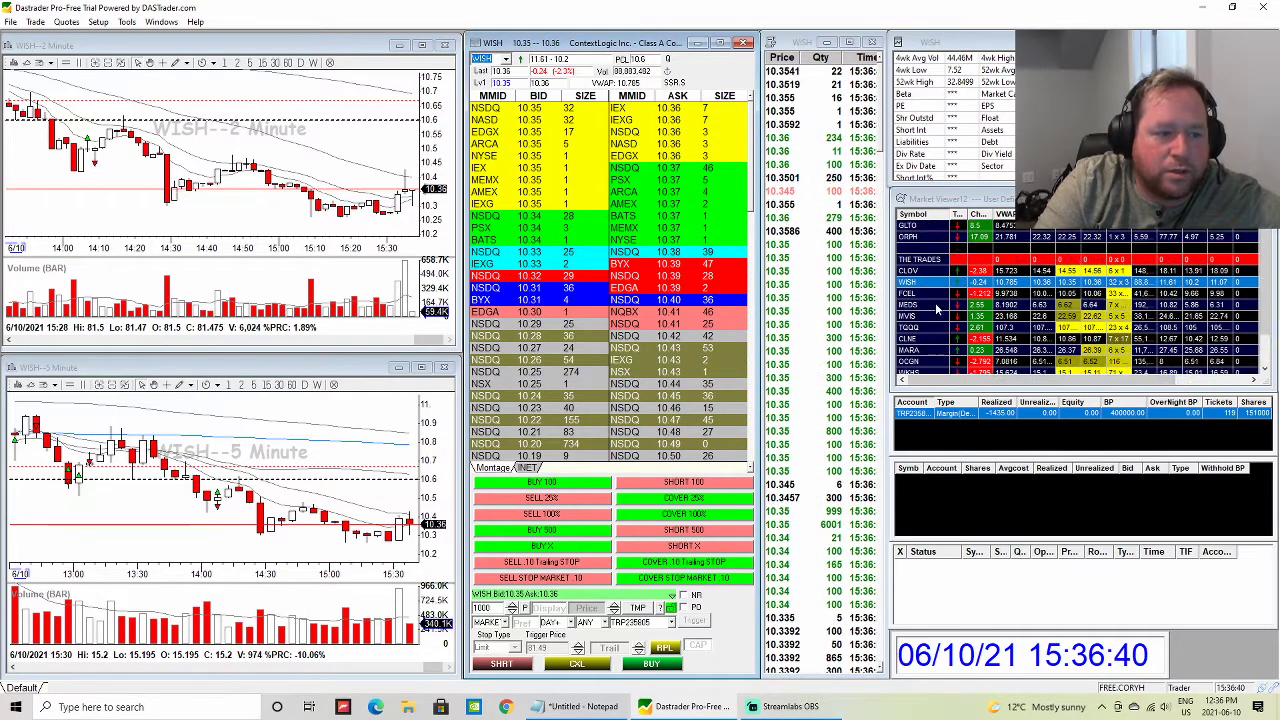
{"action": "left_click", "coordinate": [985, 304]}
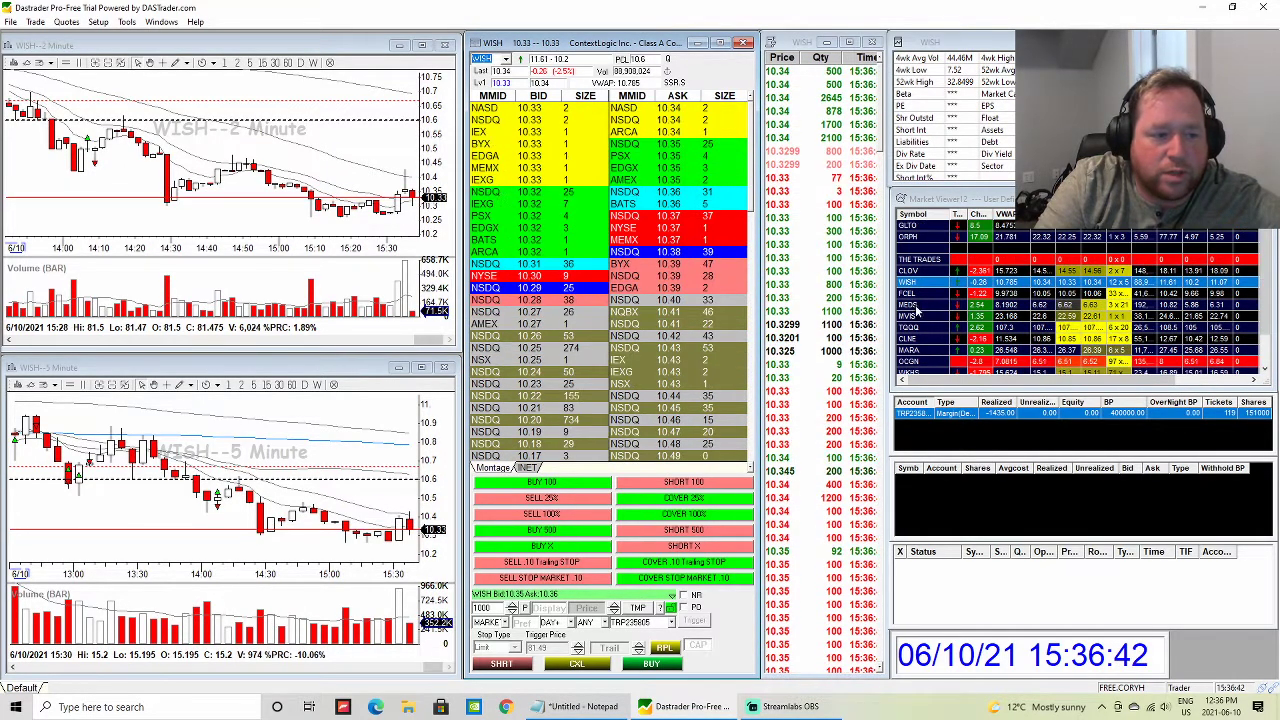
{"action": "key", "text": "Up"}
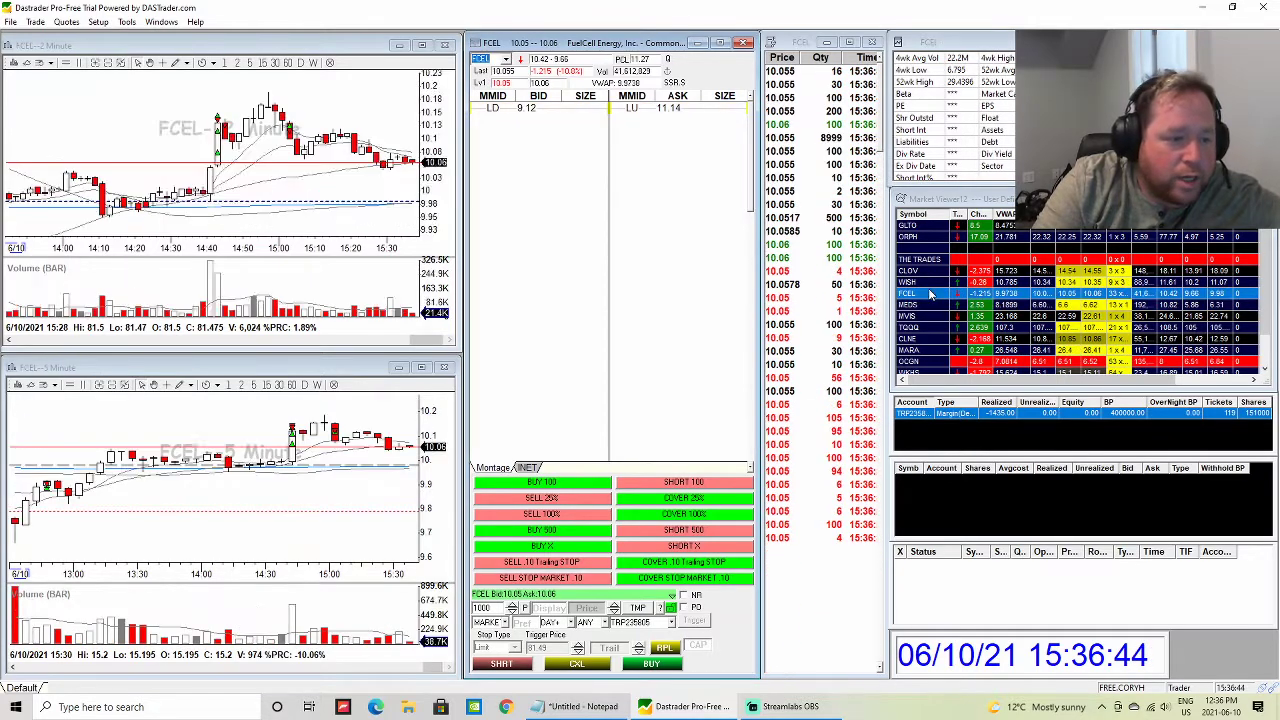
{"action": "left_click", "coordinate": [927, 306]}
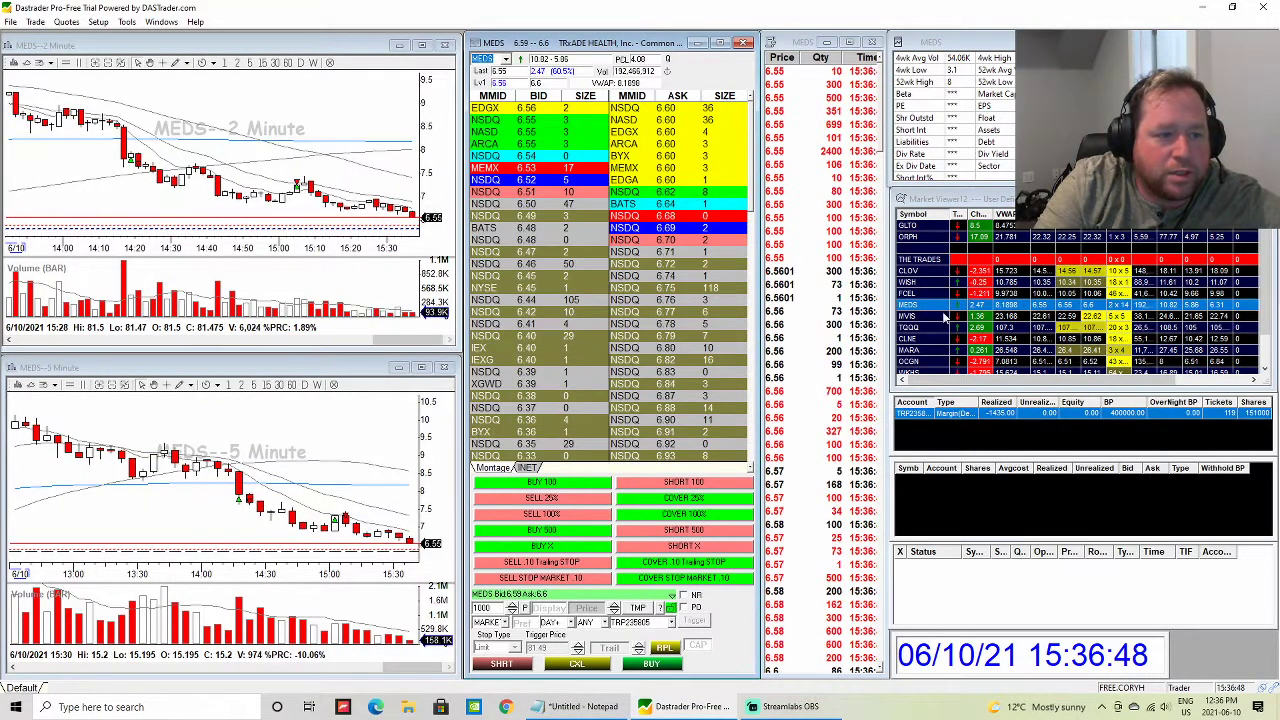
- Load ORPH from the watchlist, widen its Level 2 window to read the full company name, and restore the width
{"action": "left_click", "coordinate": [912, 226]}
{"action": "left_click", "coordinate": [912, 237]}
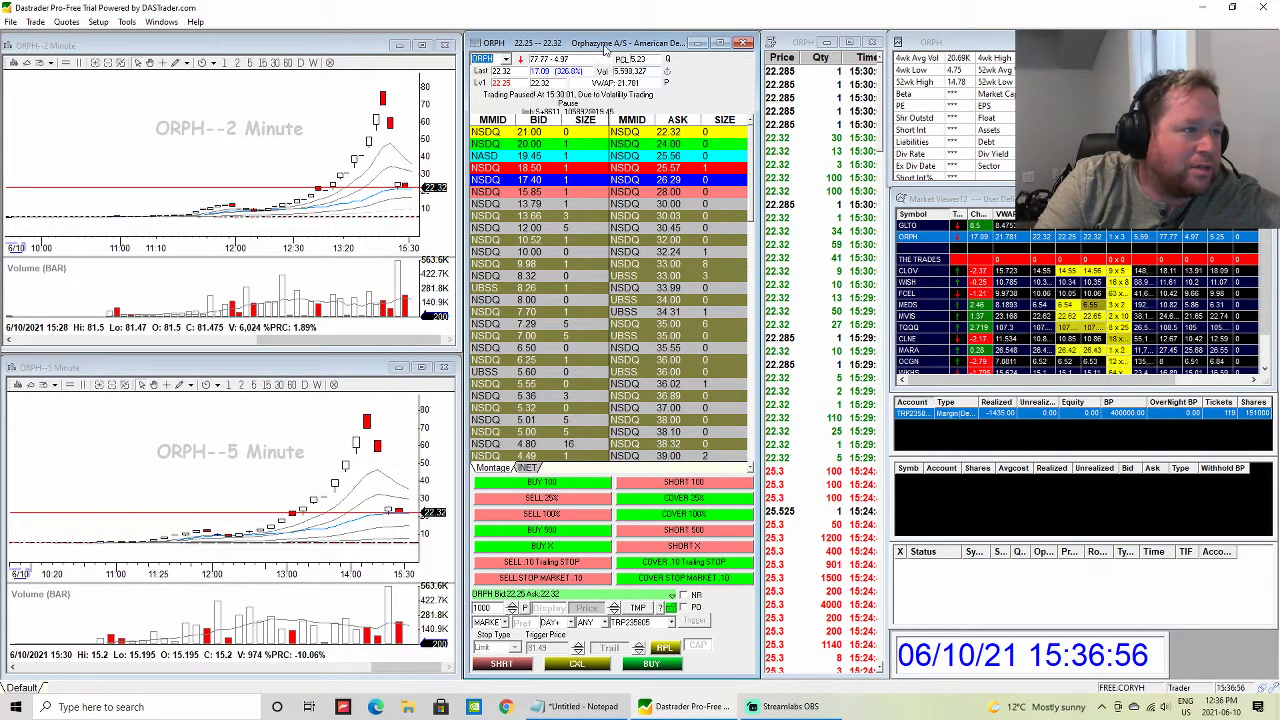
{"action": "left_click_drag", "start_coordinate": [760, 70], "coordinate": [879, 68]}
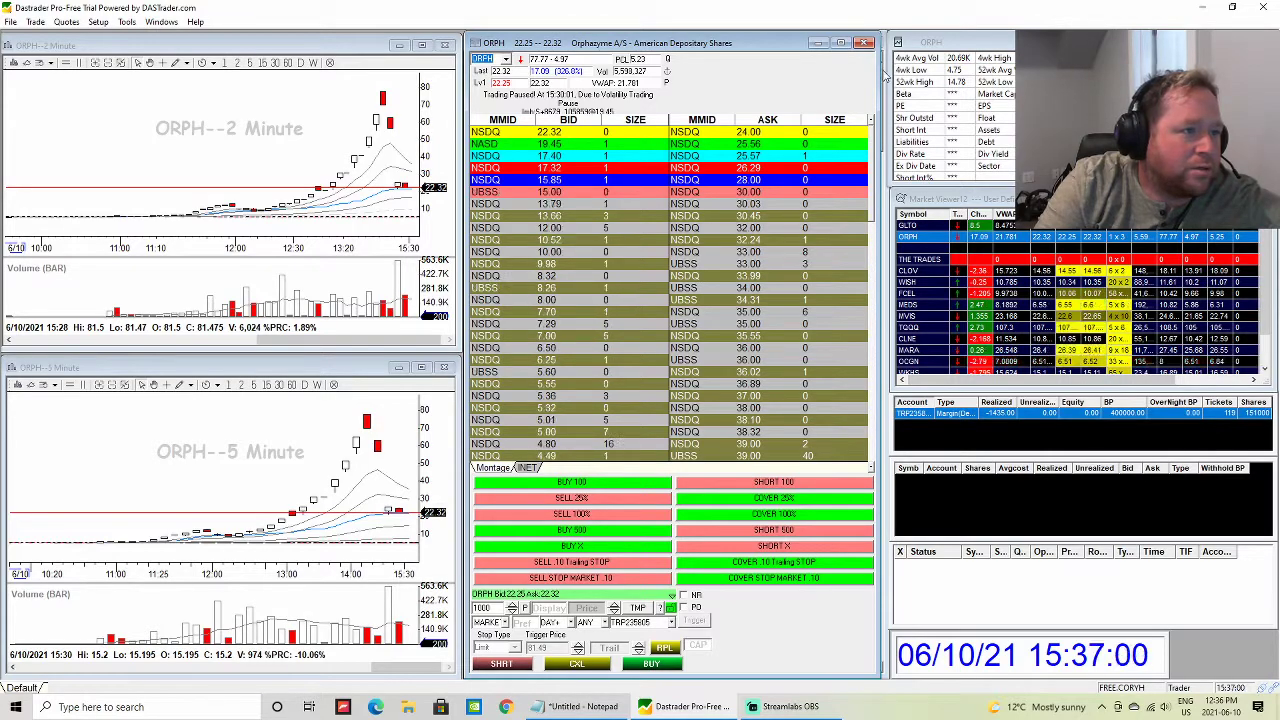
{"action": "left_click_drag", "start_coordinate": [877, 69], "coordinate": [753, 74]}
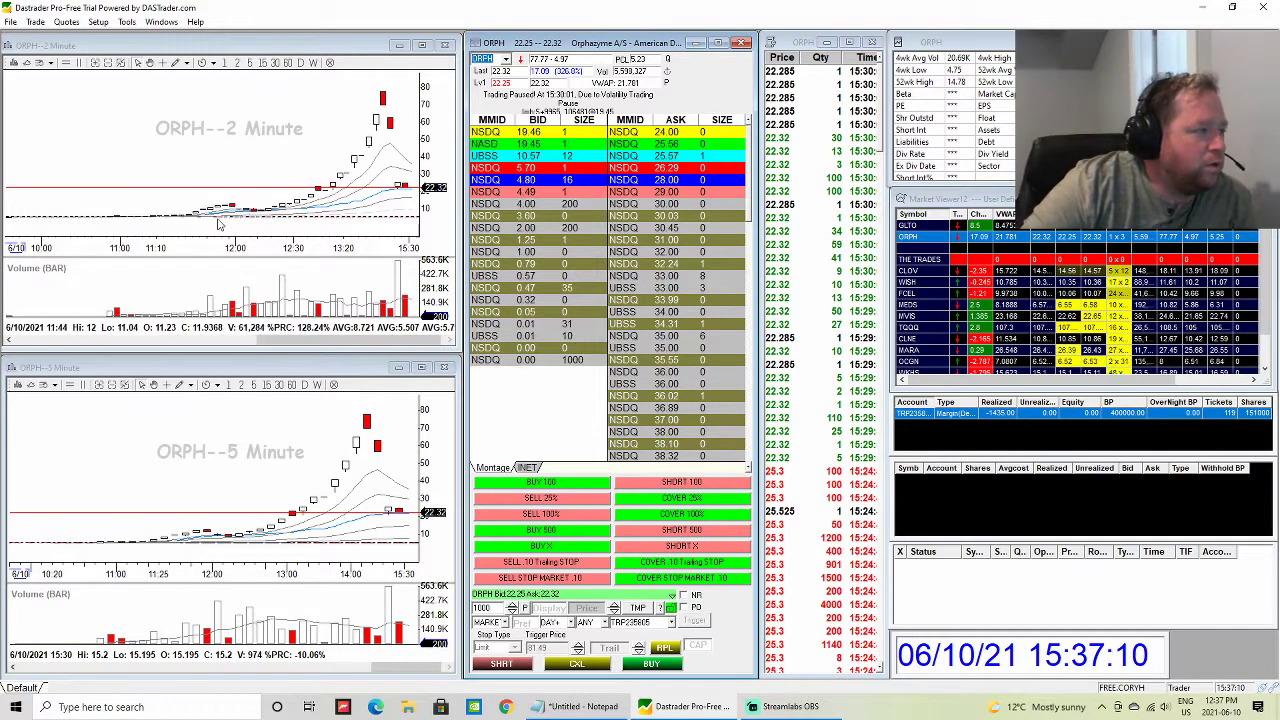
- Compare the GLTO and ORPH charts by switching between the two symbols, examining the price run-up and volume bars
{"action": "left_click", "coordinate": [910, 226]}
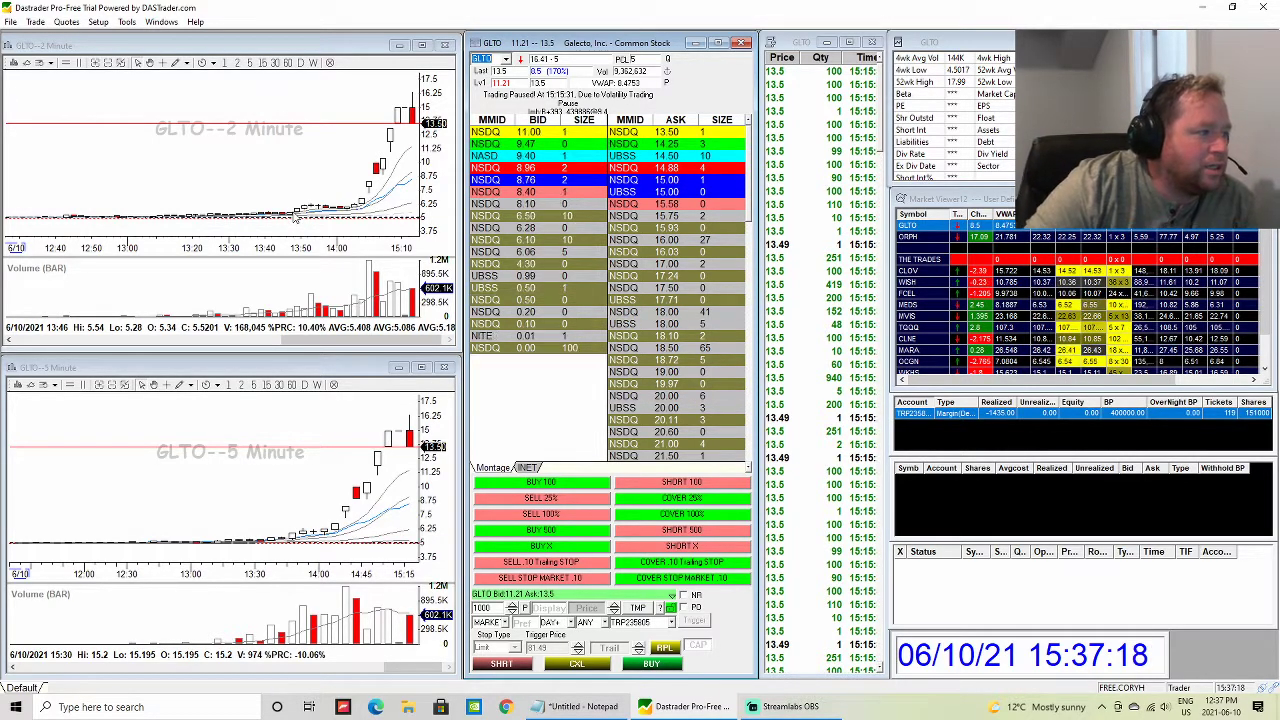
{"action": "left_click", "coordinate": [372, 260]}
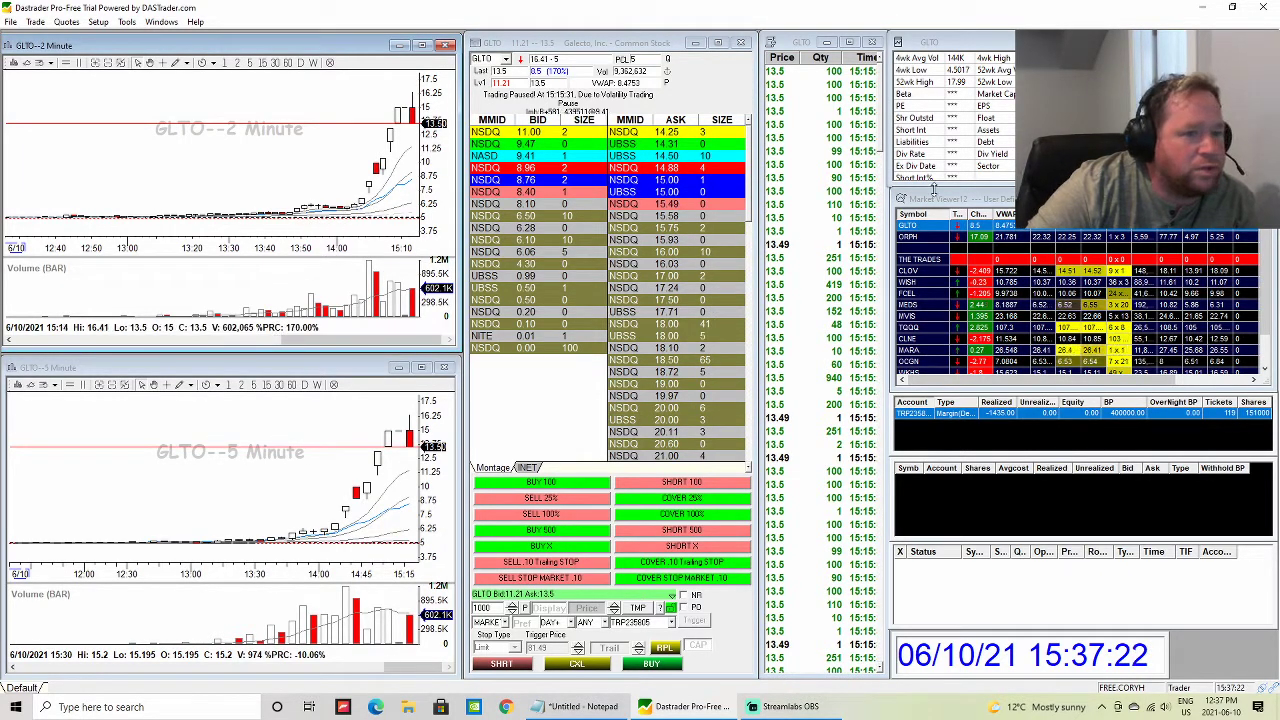
{"action": "left_click", "coordinate": [925, 238]}
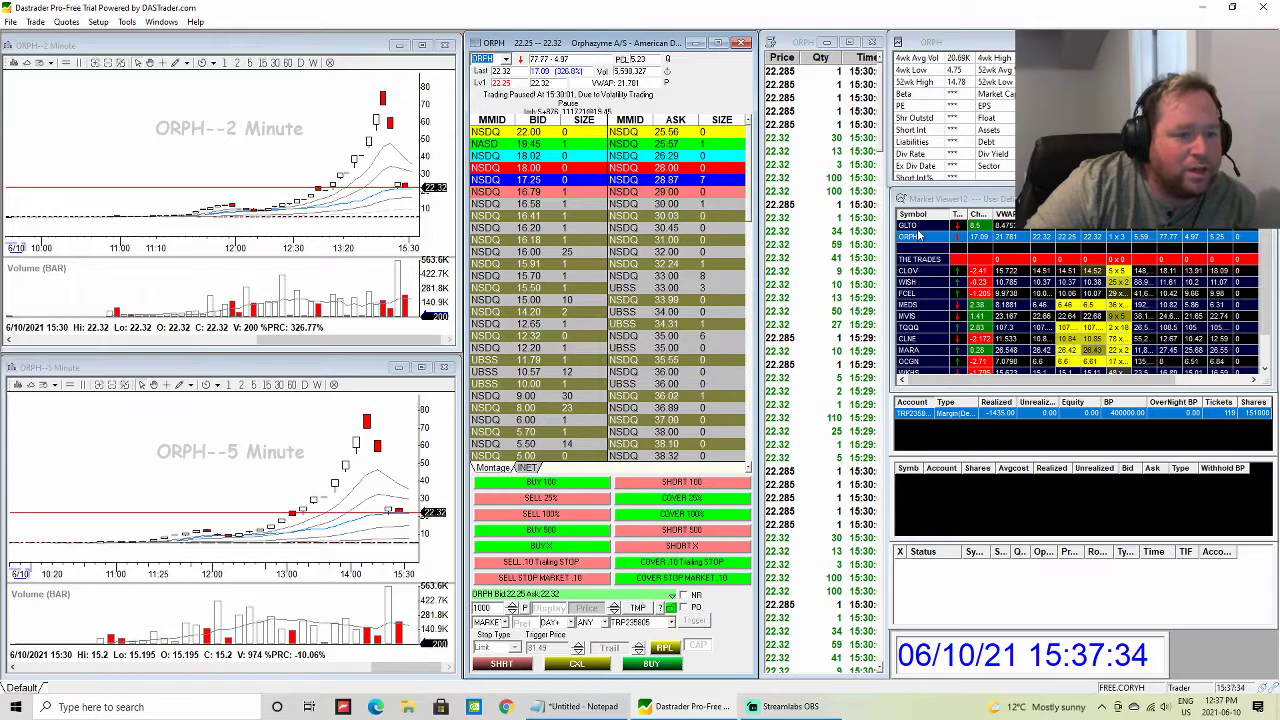
{"action": "left_click", "coordinate": [912, 225]}
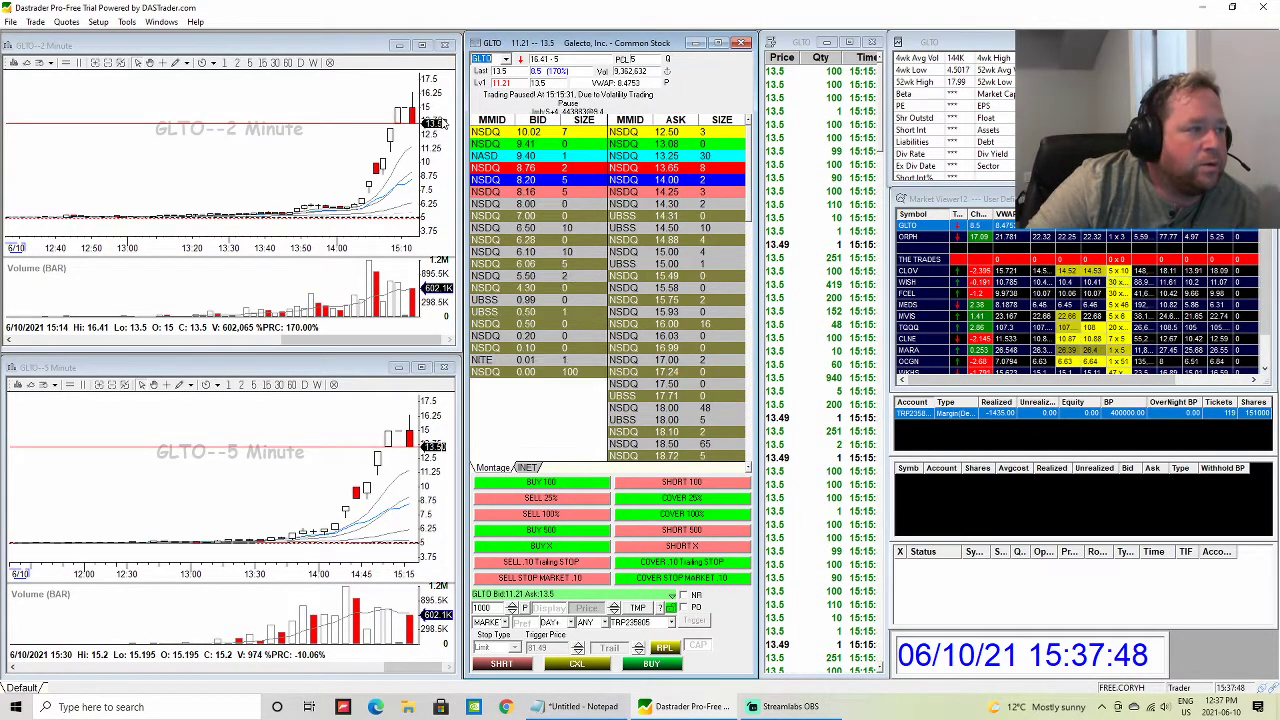
{"action": "left_click", "coordinate": [930, 236]}
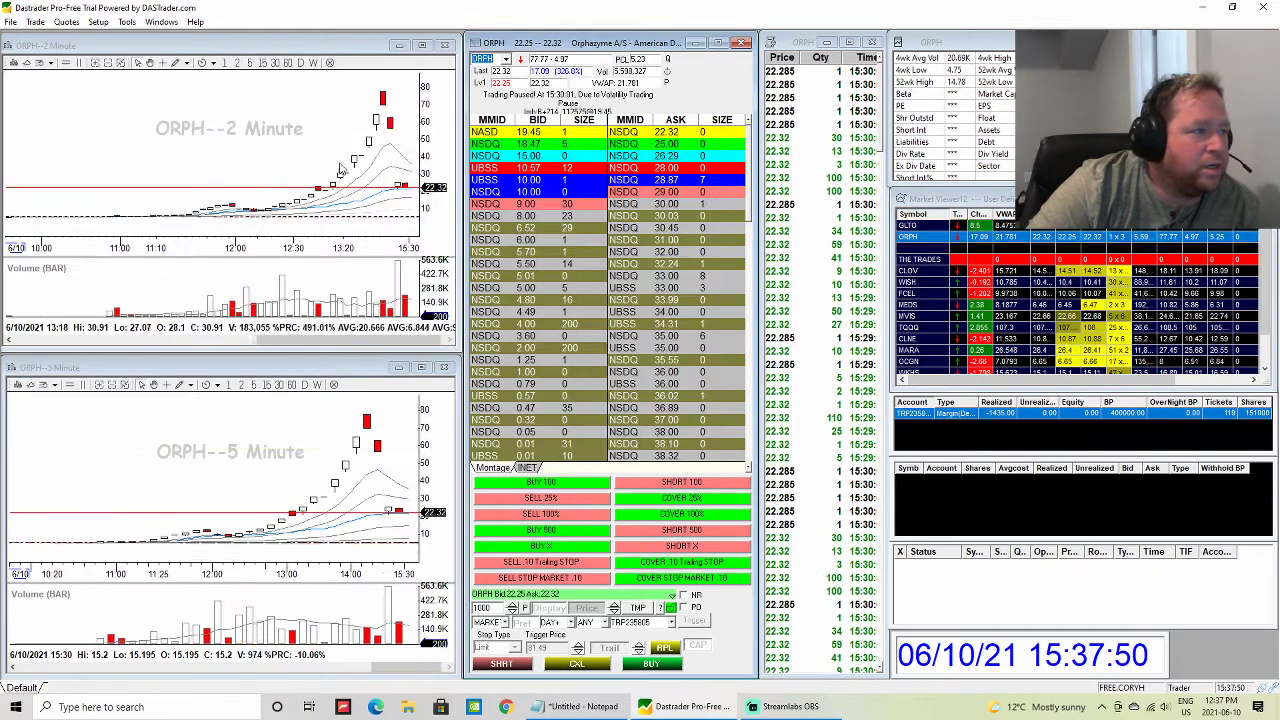
{"action": "left_click", "coordinate": [305, 200]}
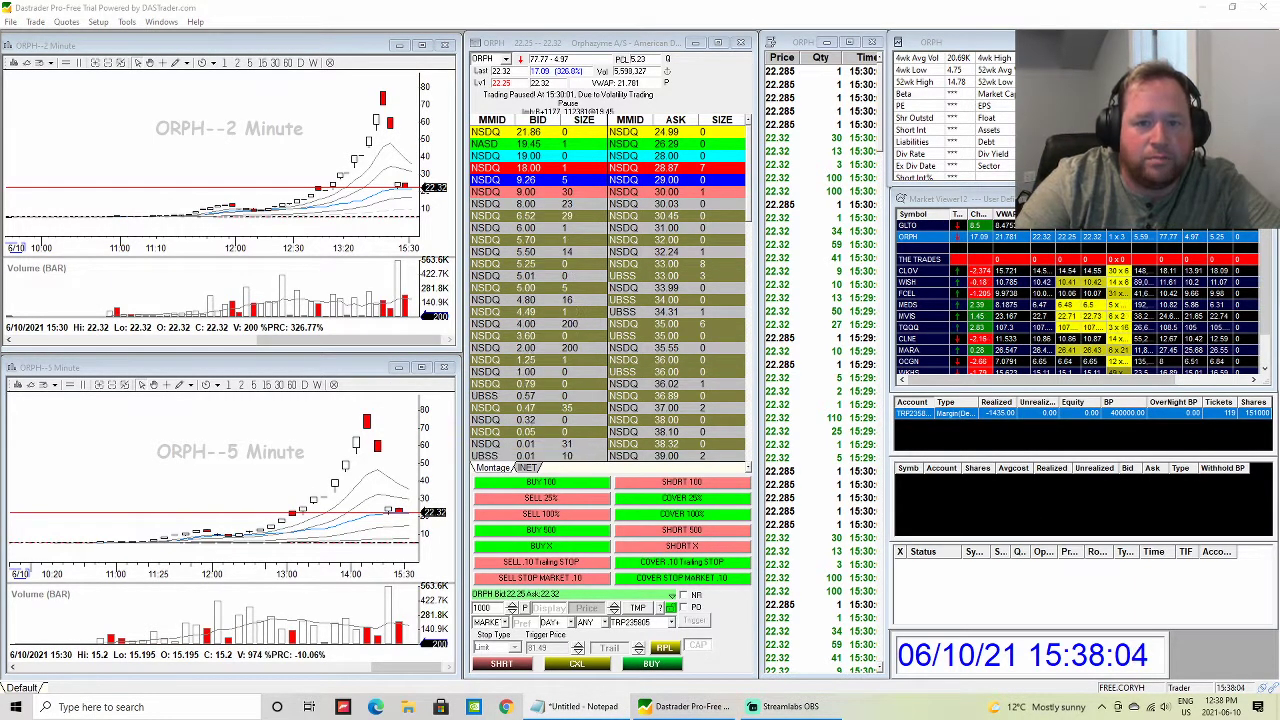
{"action": "mouse_move", "coordinate": [1067, 55]}
{"action": "left_mouse_down"}
{"action": "mouse_move", "coordinate": [810, 78]}
{"action": "mouse_move", "coordinate": [1067, 55]}
{"action": "left_mouse_up"}
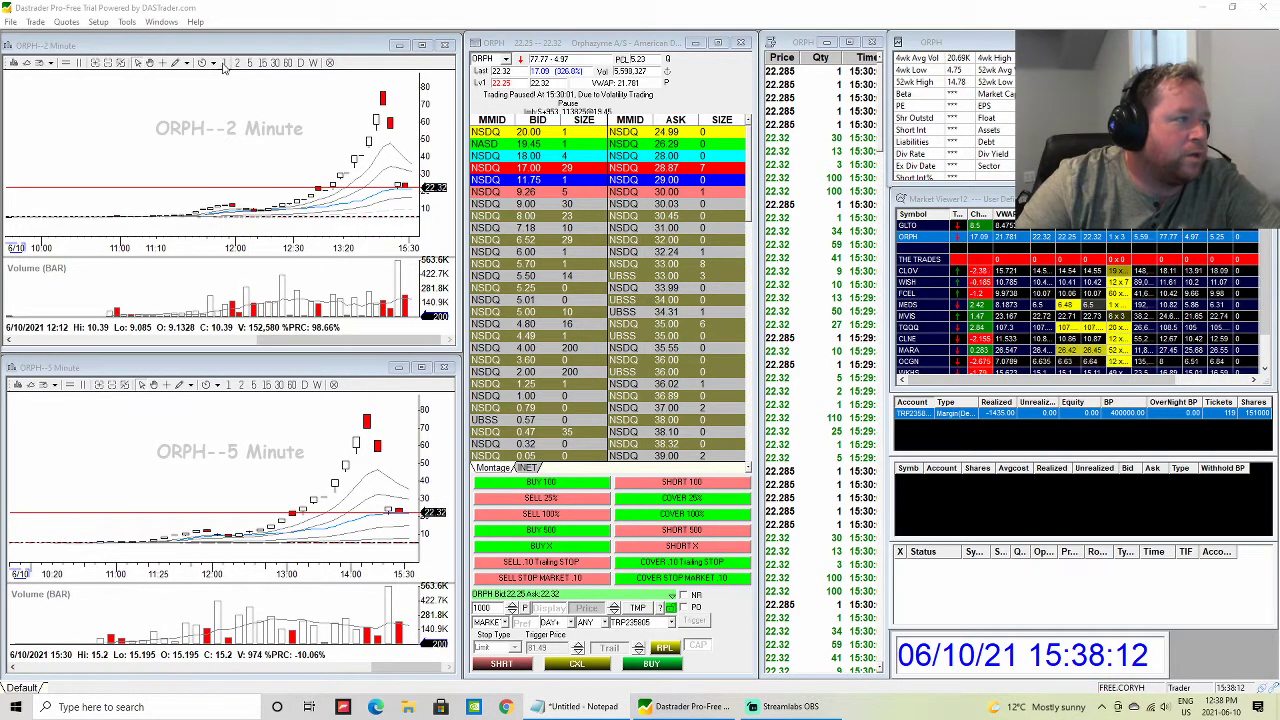
- Load CLOV with the upper chart on 2 minutes, and view the lower chart at 15 minutes before resetting it to 5
{"action": "key", "text": "Down"}
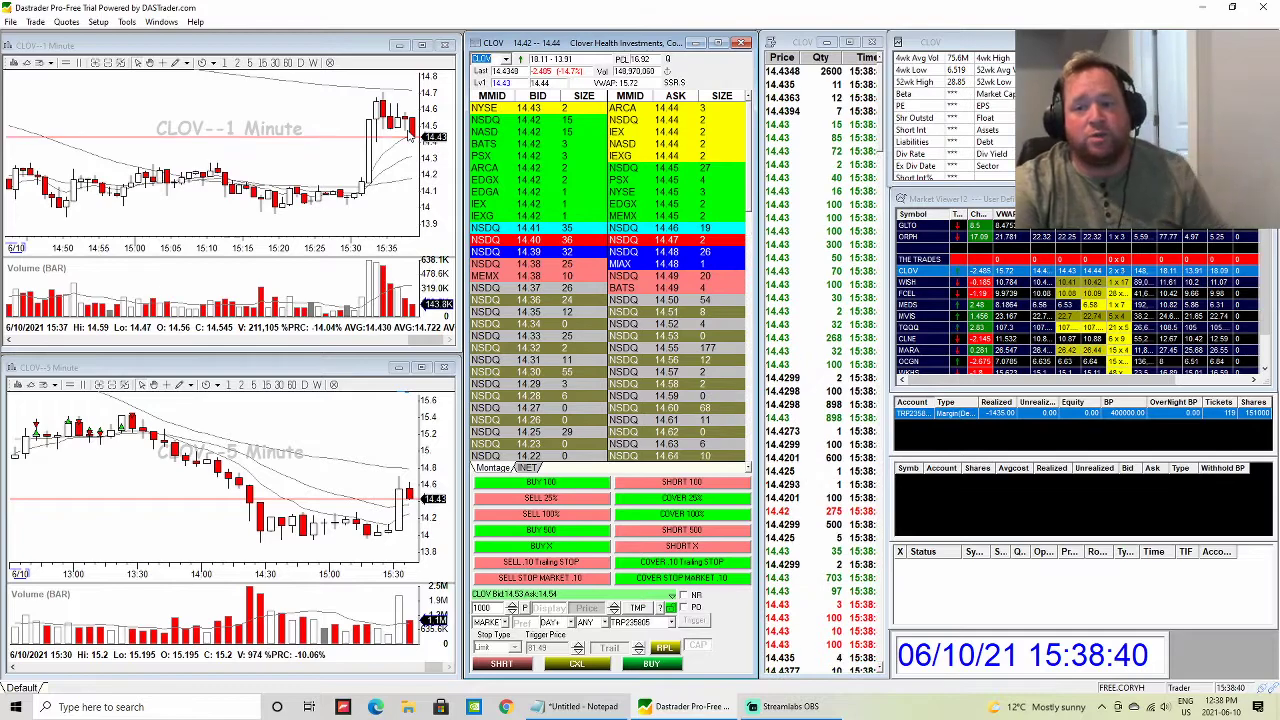
{"action": "left_click", "coordinate": [239, 63]}
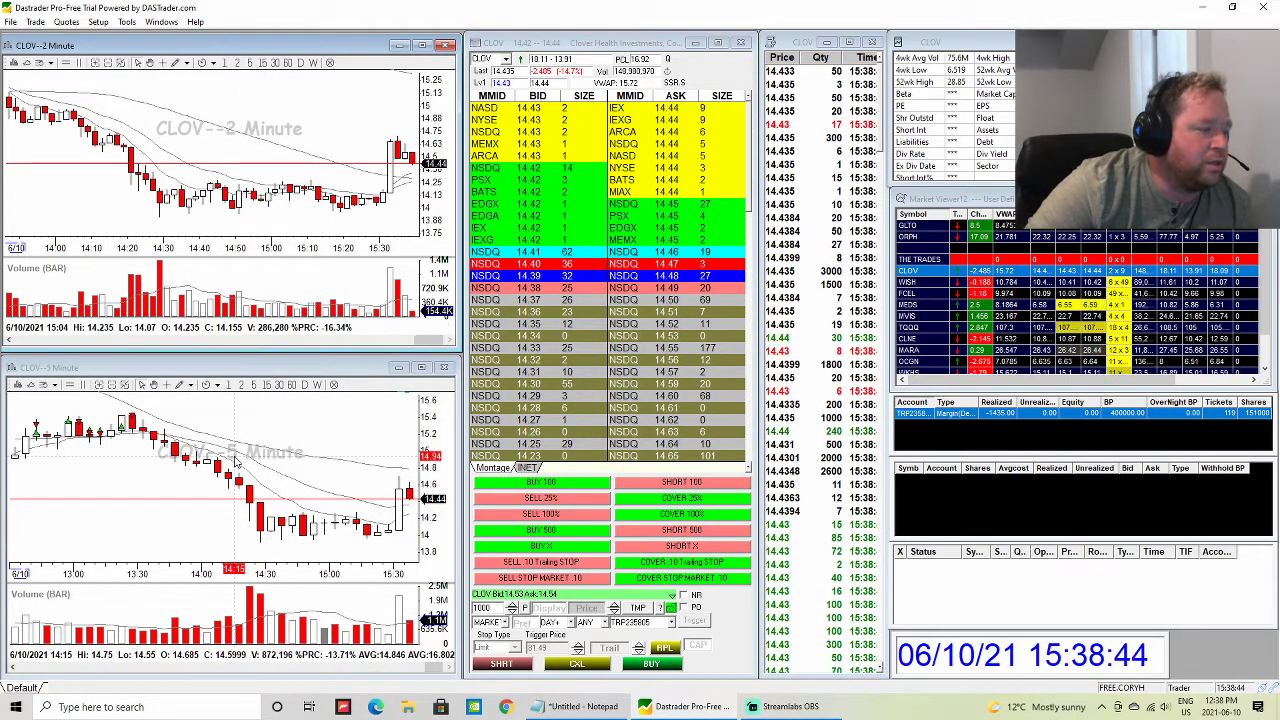
{"action": "left_click", "coordinate": [258, 385]}
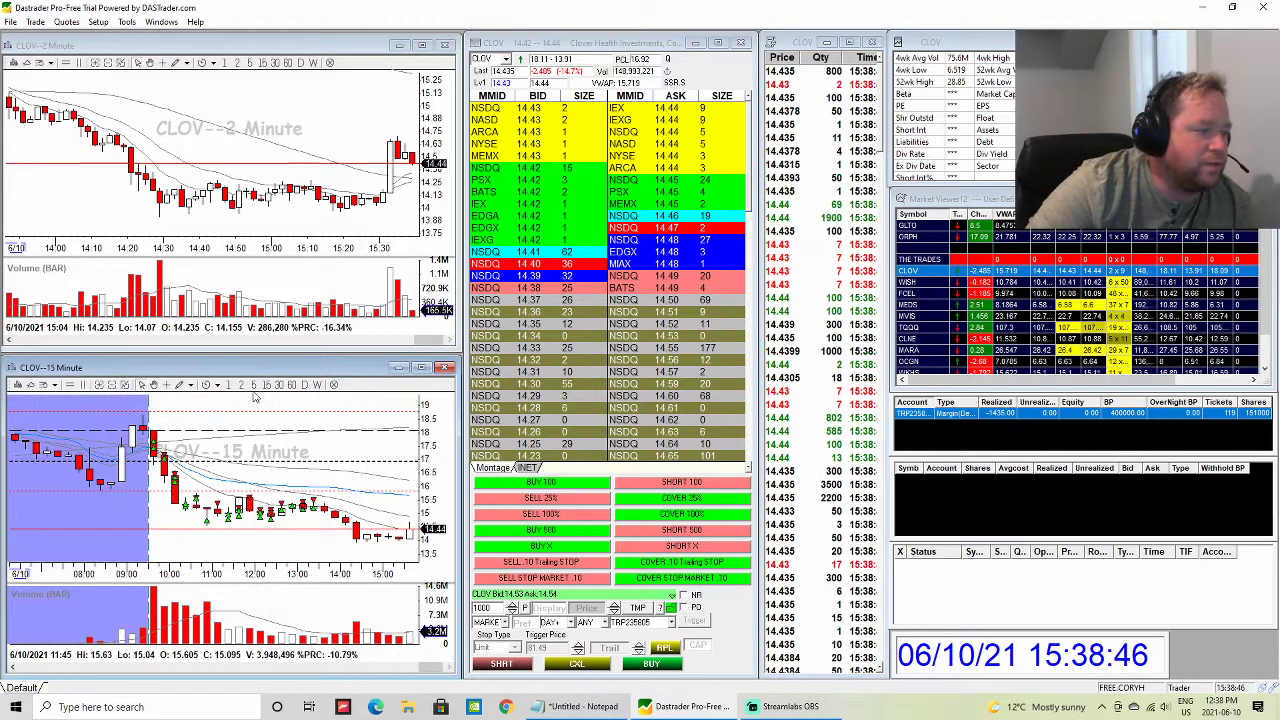
{"action": "left_click", "coordinate": [243, 385]}
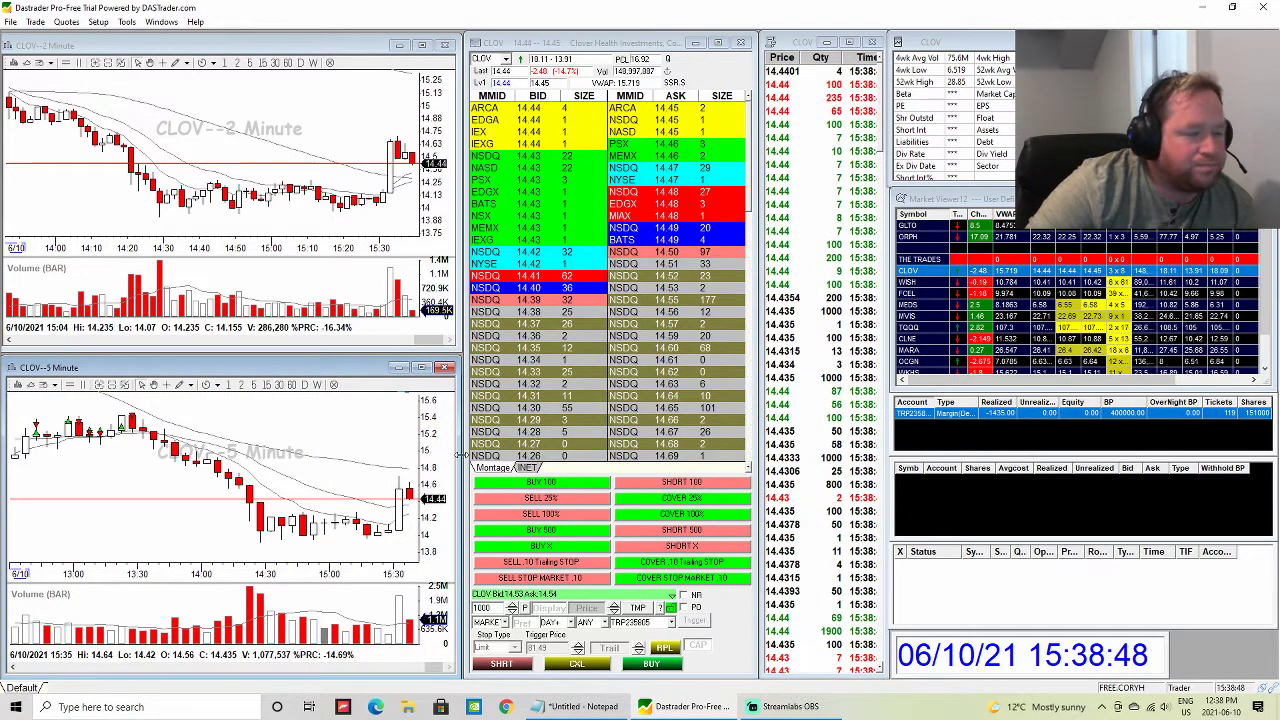
- Check WISH in the watchlist and return to the CLOV charts
{"action": "left_click", "coordinate": [927, 274]}
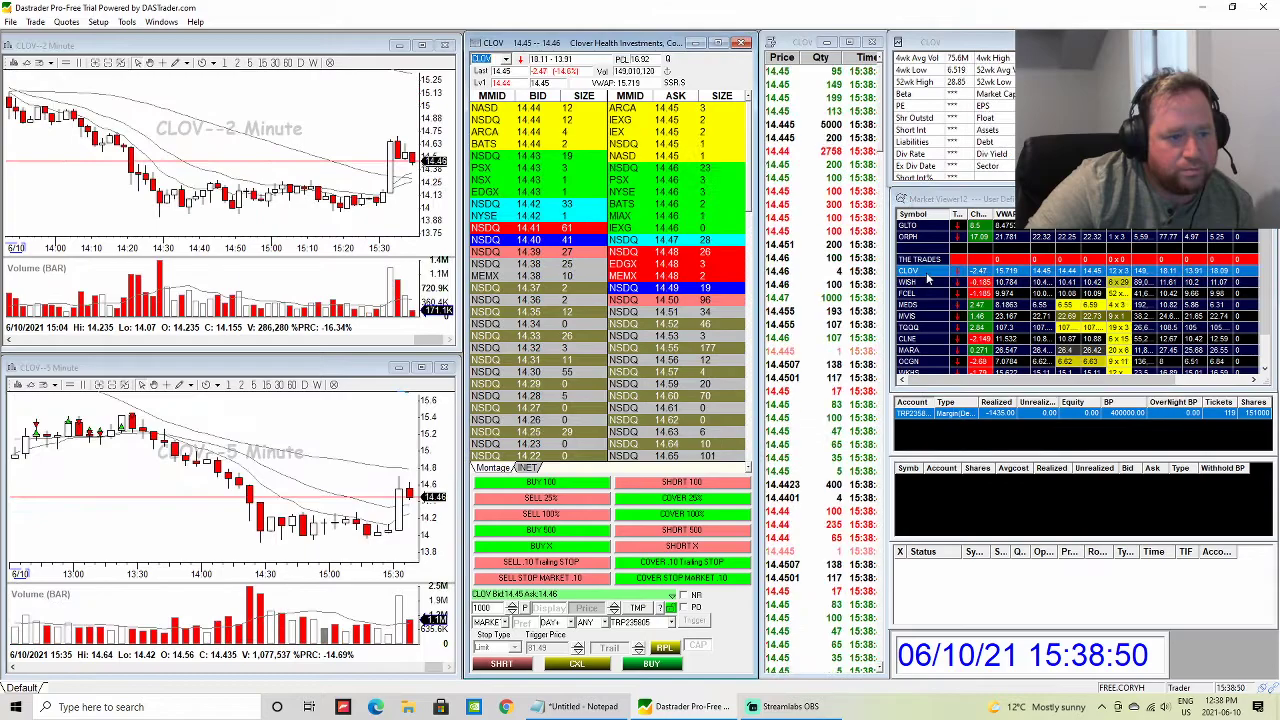
{"action": "left_click", "coordinate": [927, 282]}
{"action": "left_click", "coordinate": [920, 271]}
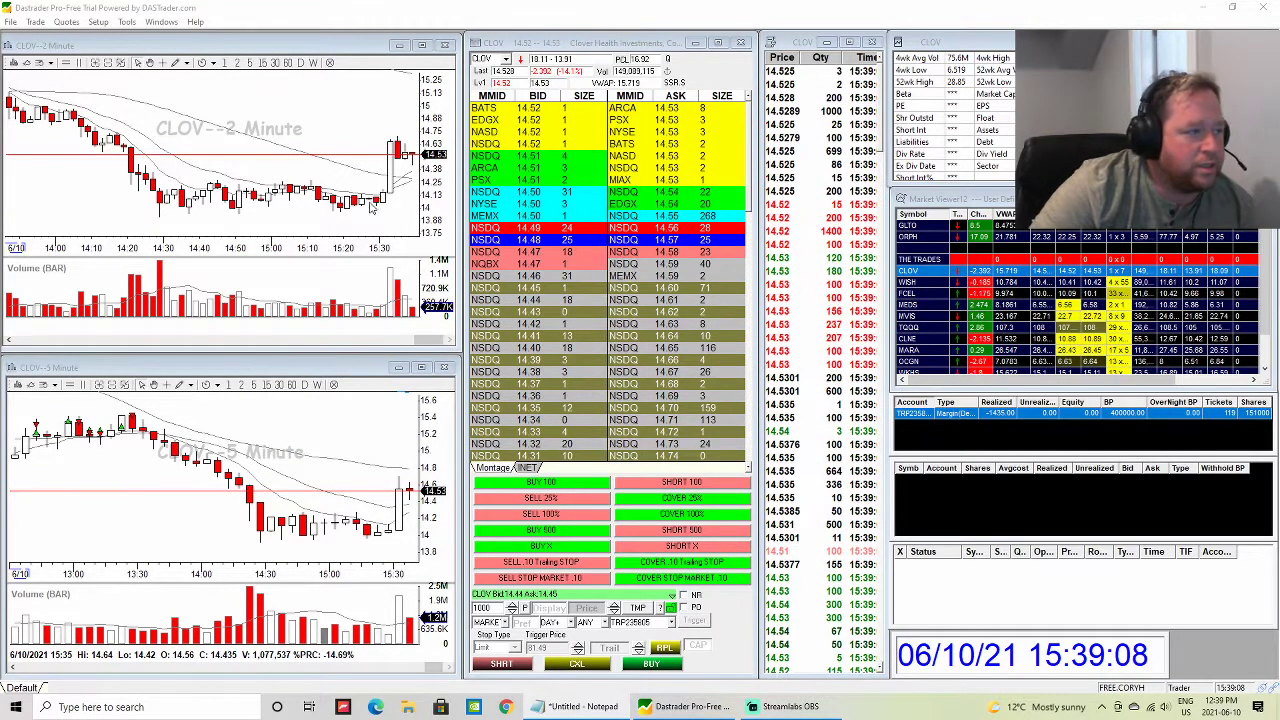
- Examine the trade markers on the CLOV 2-minute chart from the 9:30 open to shortly after 11:00
{"action": "scroll", "coordinate": [363, 205], "scroll_direction": "down", "scroll_amount": 5}
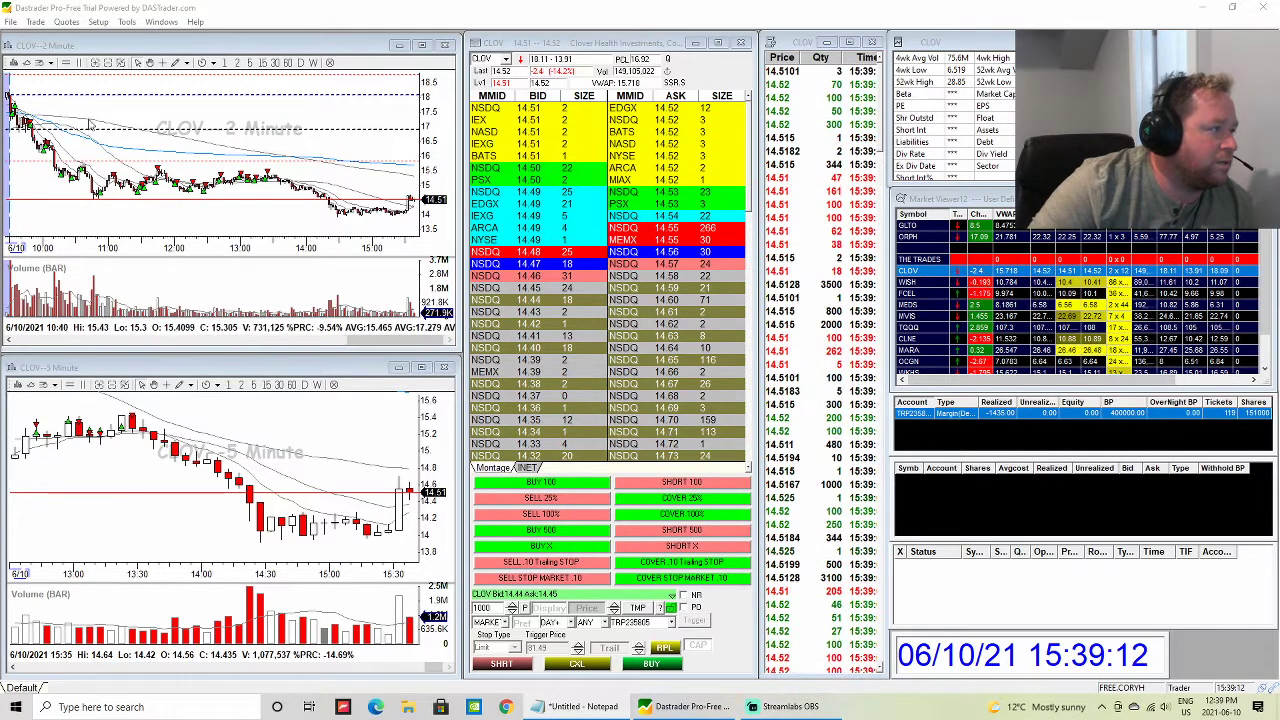
{"action": "left_click_drag", "start_coordinate": [415, 341], "coordinate": [357, 343]}
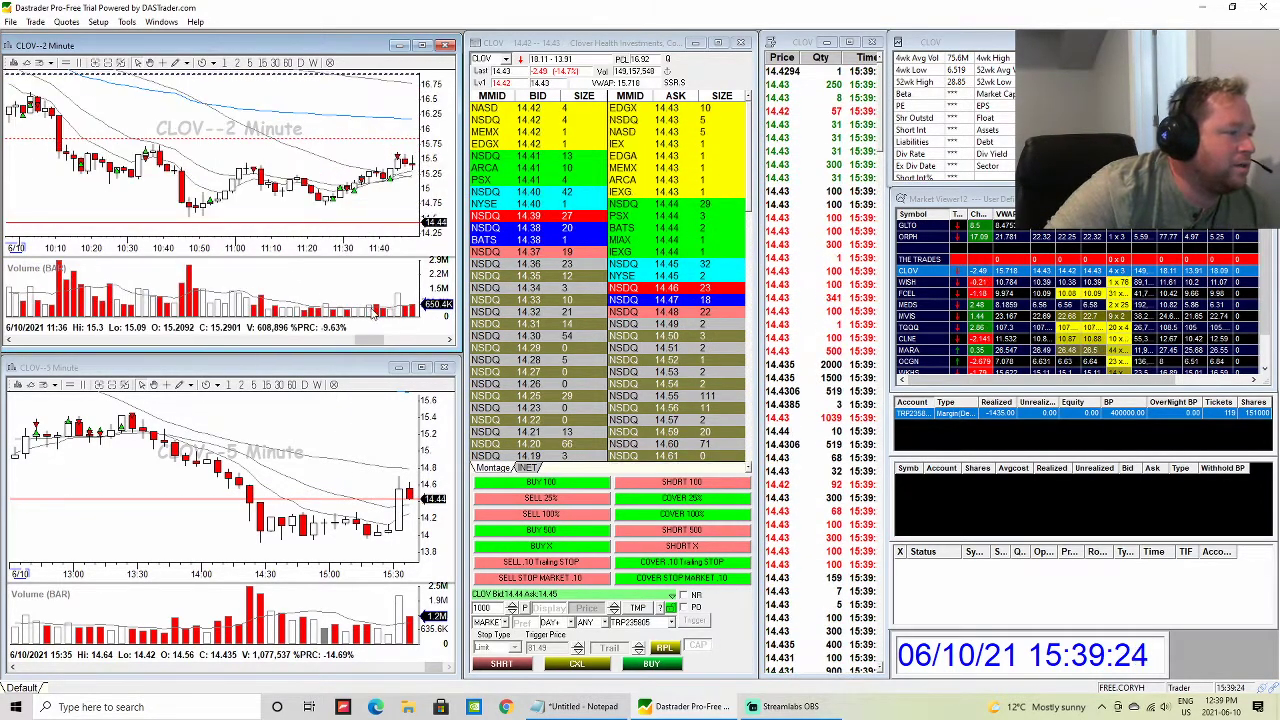
{"action": "scroll", "coordinate": [406, 346], "scroll_direction": "up", "scroll_amount": 3}
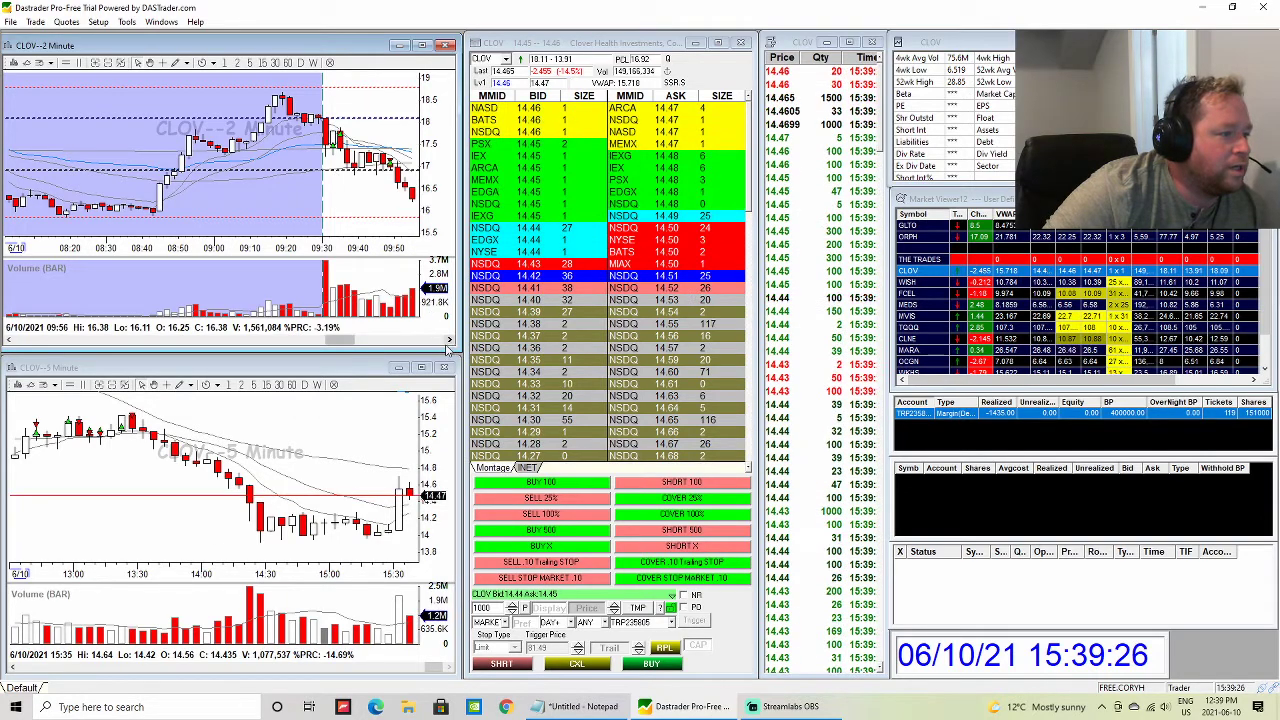
{"action": "left_click", "coordinate": [451, 341]}
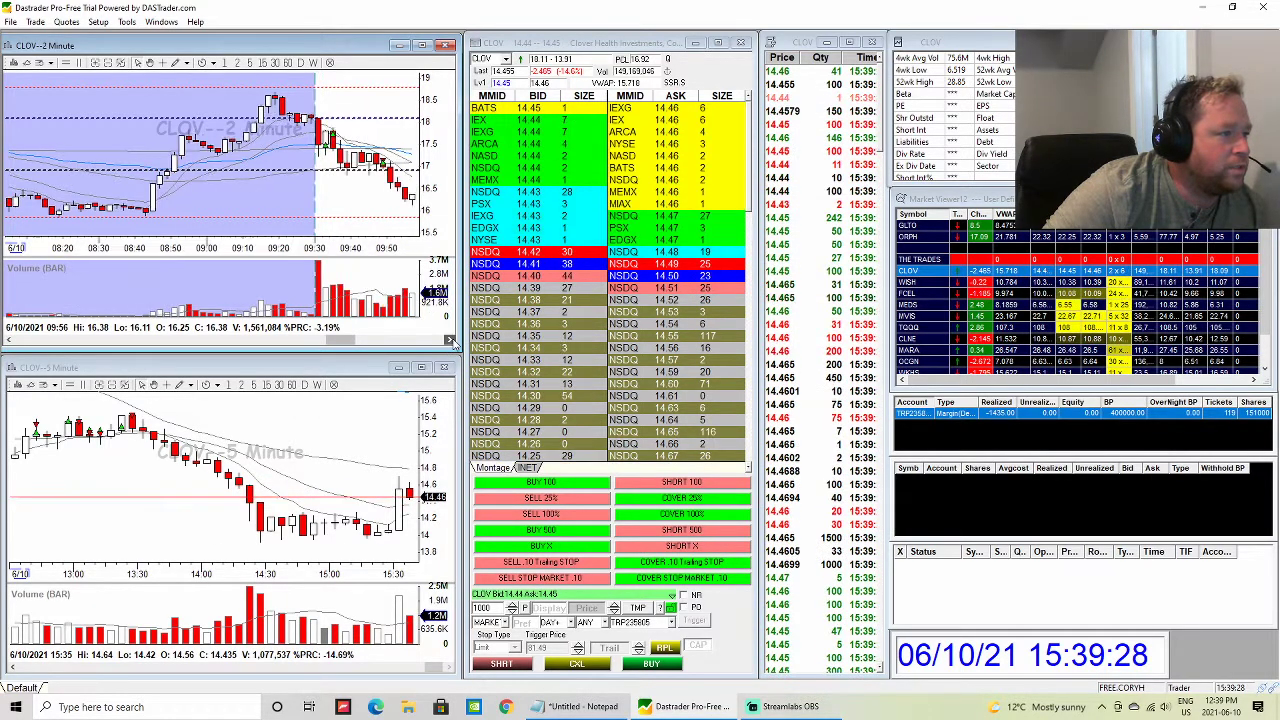
{"action": "left_click", "coordinate": [451, 341]}
{"action": "left_click", "coordinate": [451, 341]}
{"action": "left_click", "coordinate": [451, 341]}
{"action": "left_click", "coordinate": [451, 341]}
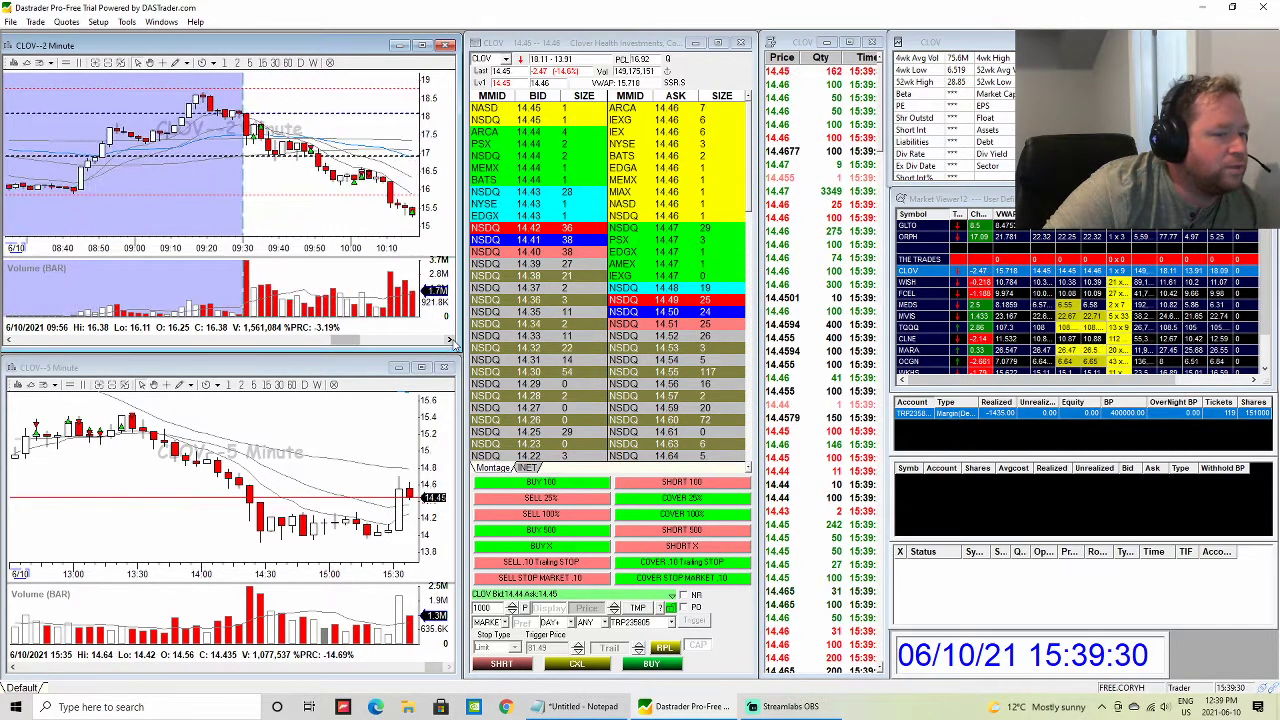
{"action": "left_click", "coordinate": [451, 341]}
{"action": "left_click", "coordinate": [451, 341]}
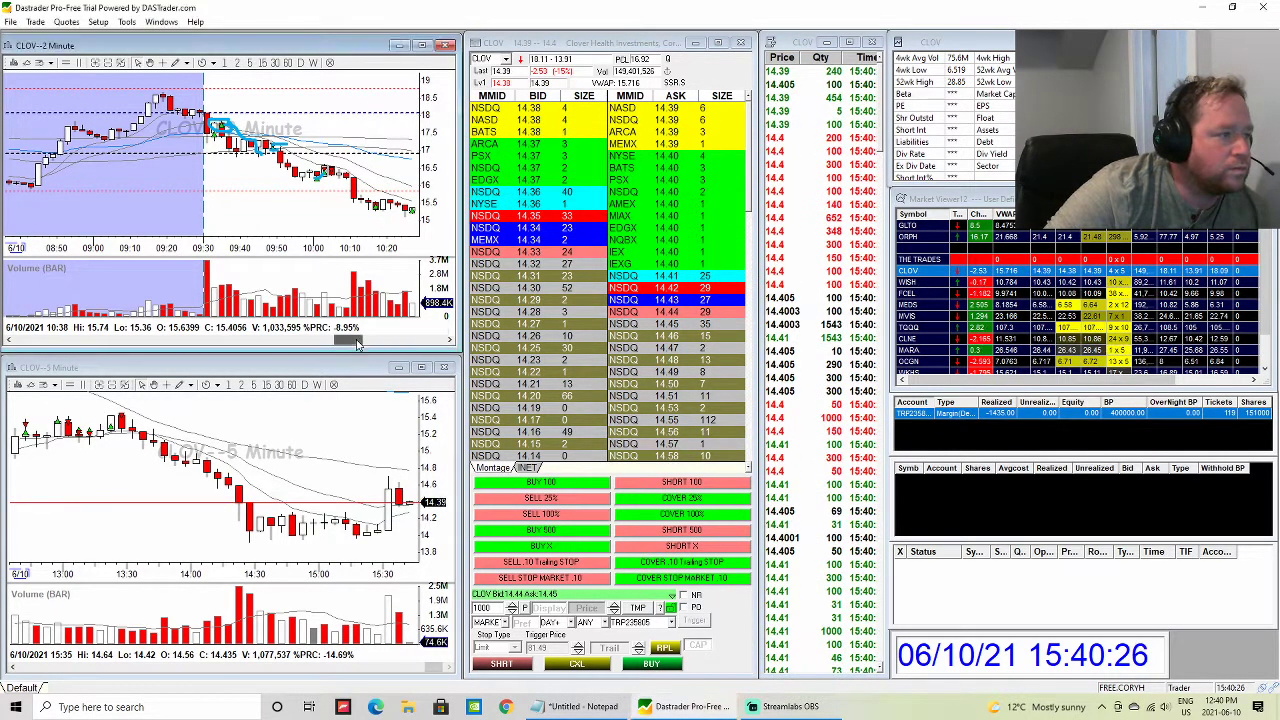
{"action": "left_click_drag", "start_coordinate": [357, 341], "coordinate": [370, 342]}
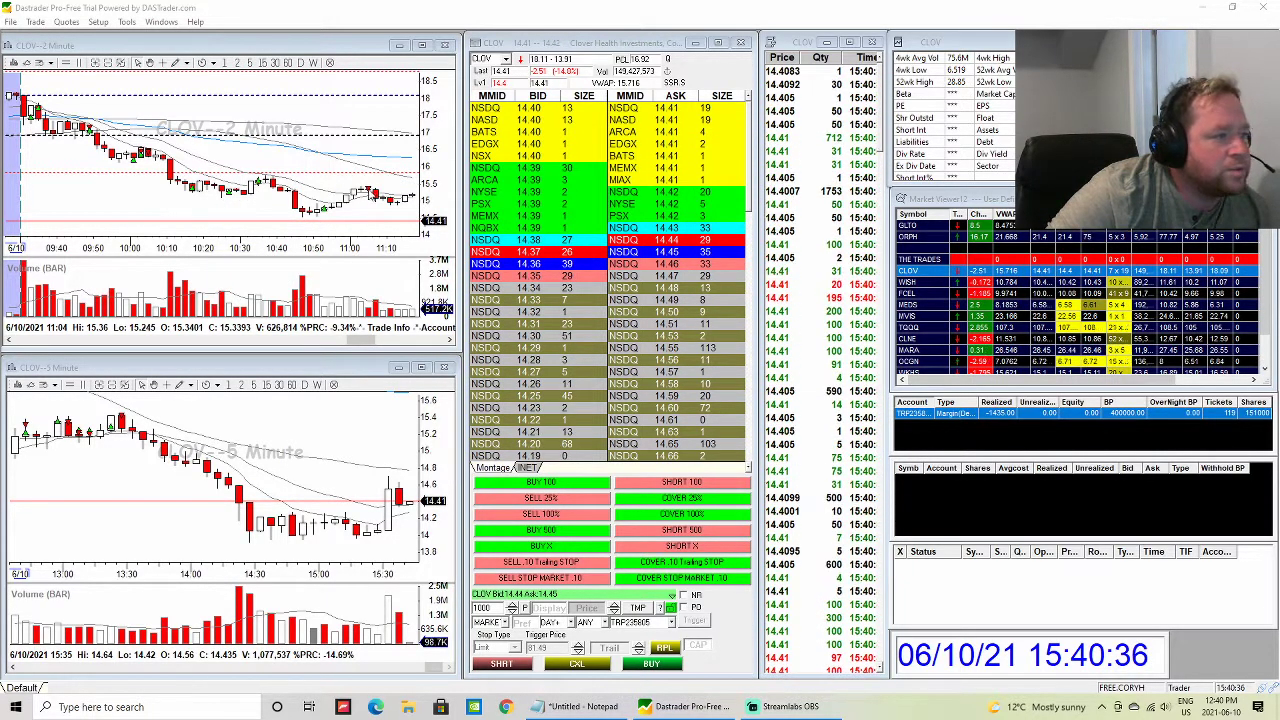
- Open the account report for the trading account and sort its rows by symbol in descending order
{"action": "left_click_drag", "start_coordinate": [375, 344], "coordinate": [385, 344]}
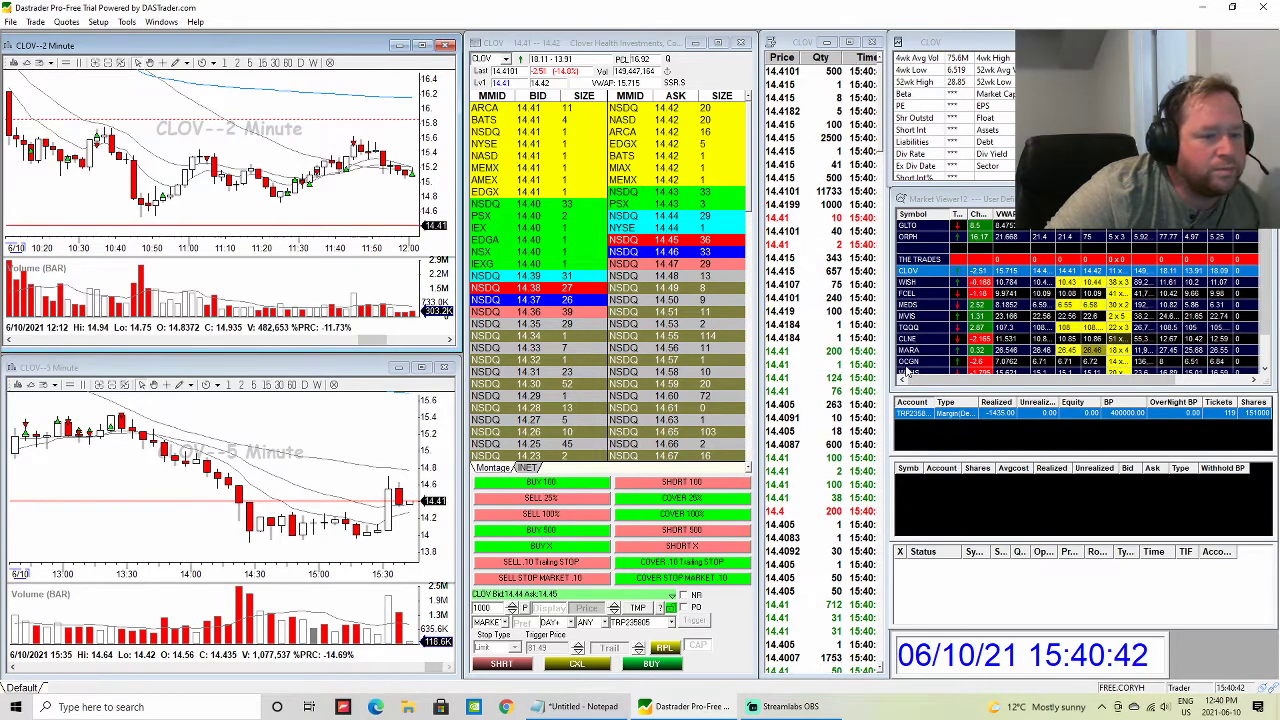
{"action": "double_click", "coordinate": [918, 418]}
{"action": "left_click", "coordinate": [135, 232]}
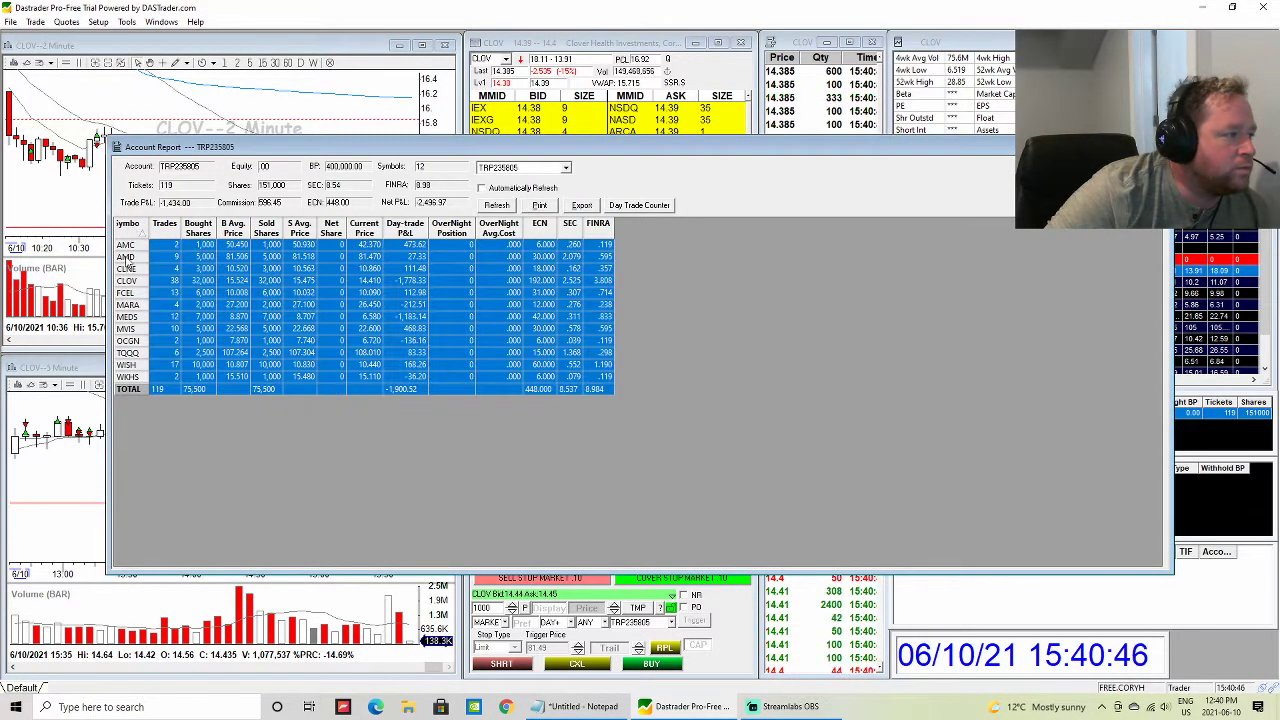
{"action": "left_click", "coordinate": [128, 232]}
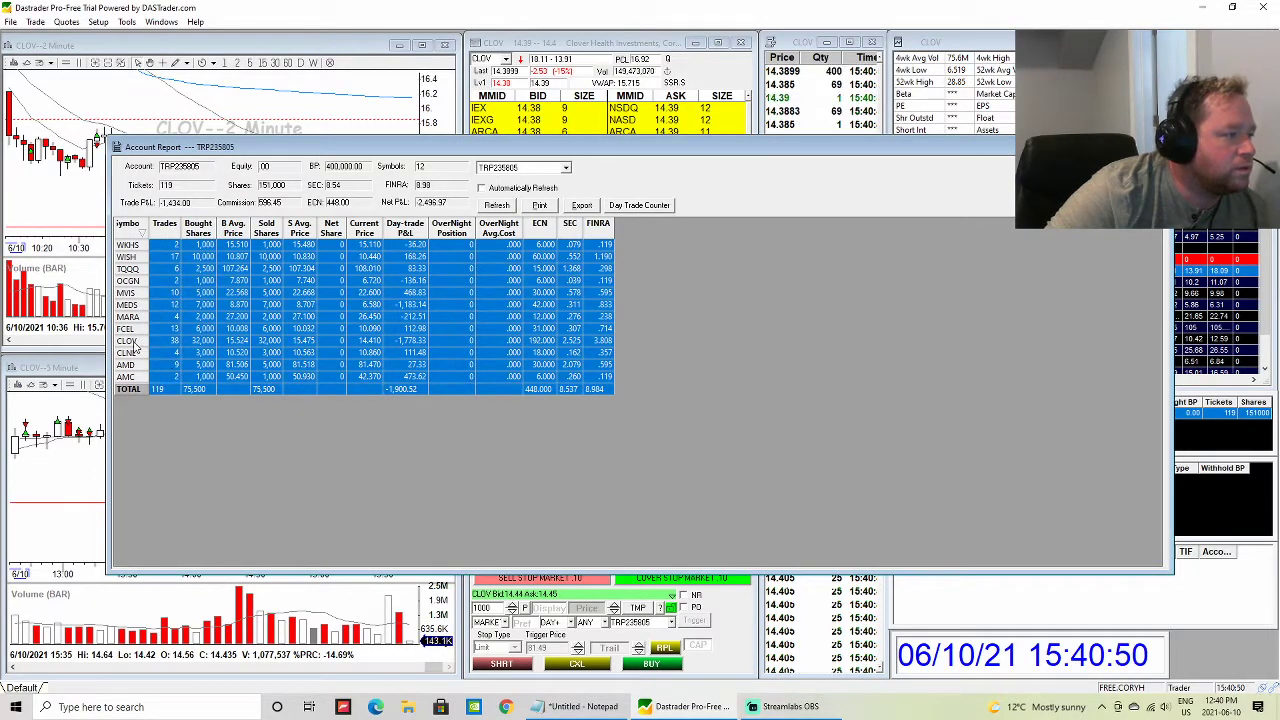
- Check the CLOV row and the total day-trade P&L in the account report
{"action": "left_click", "coordinate": [410, 341]}
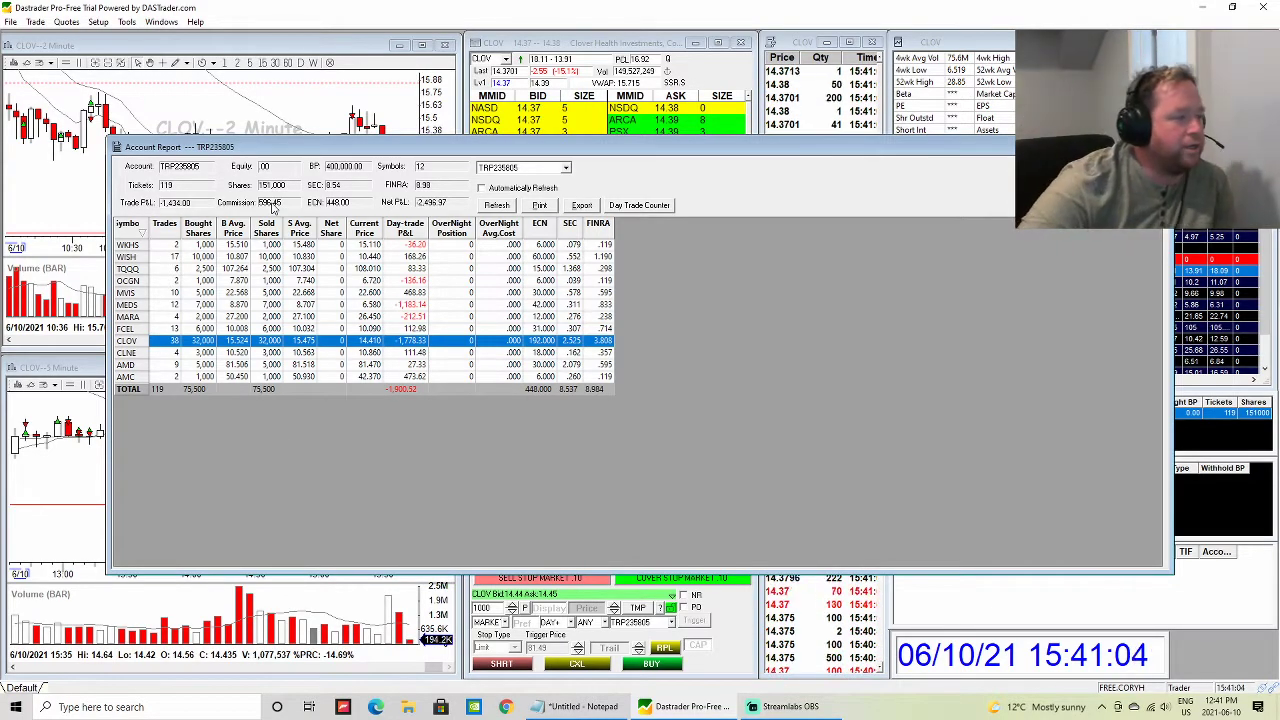
{"action": "left_click", "coordinate": [400, 390]}
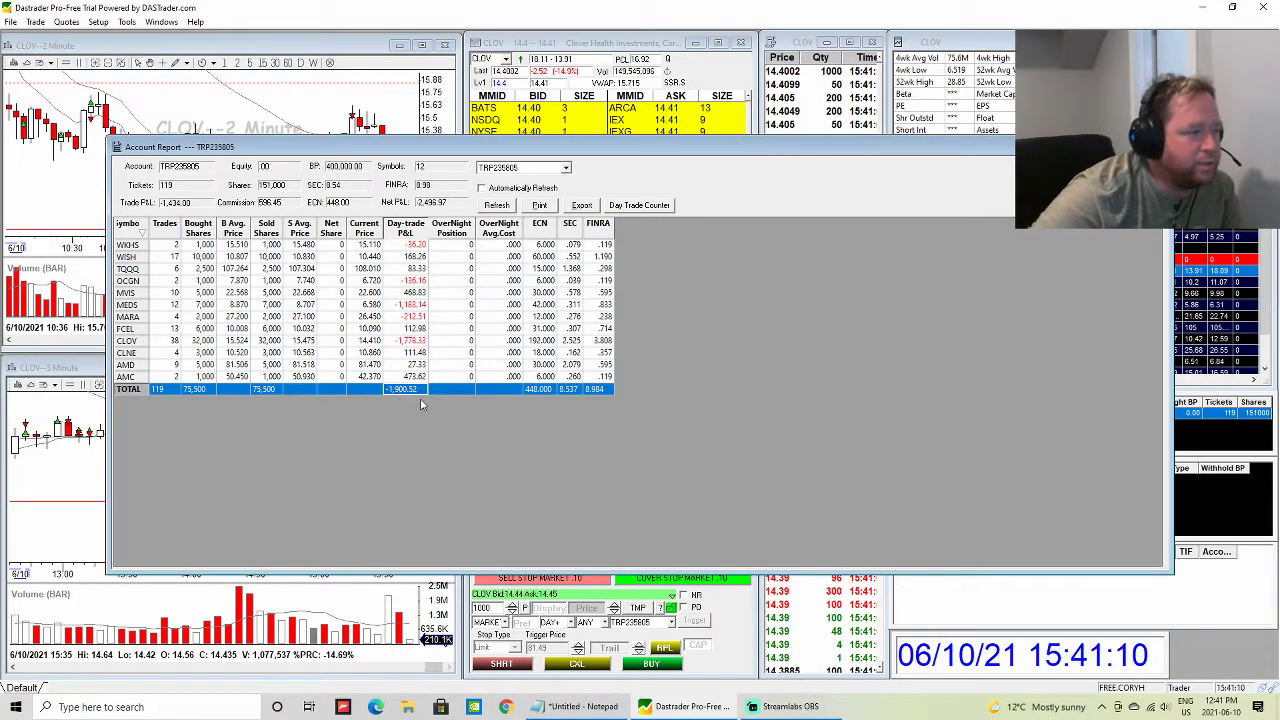
{"action": "left_click", "coordinate": [270, 329]}
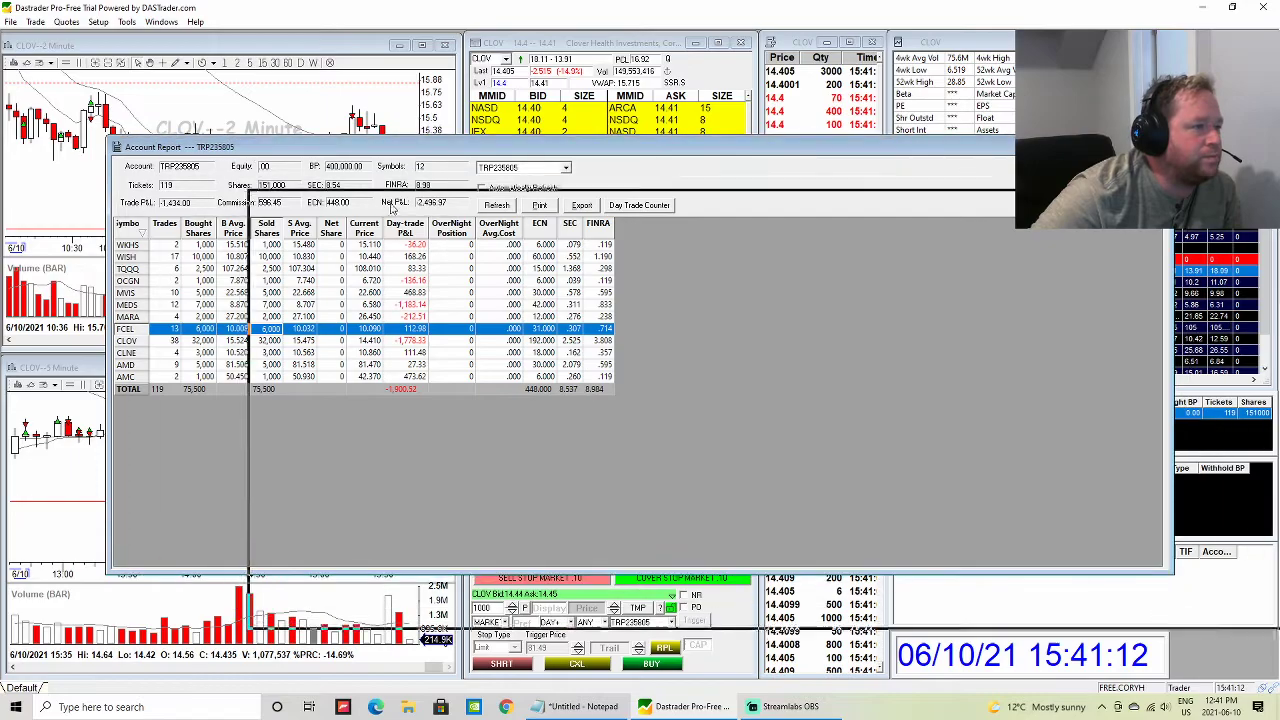
- Shrink the account report window to fit its table and place it below the watchlist, clear of the charts and montage
{"action": "left_click_drag", "start_coordinate": [250, 153], "coordinate": [236, 148]}
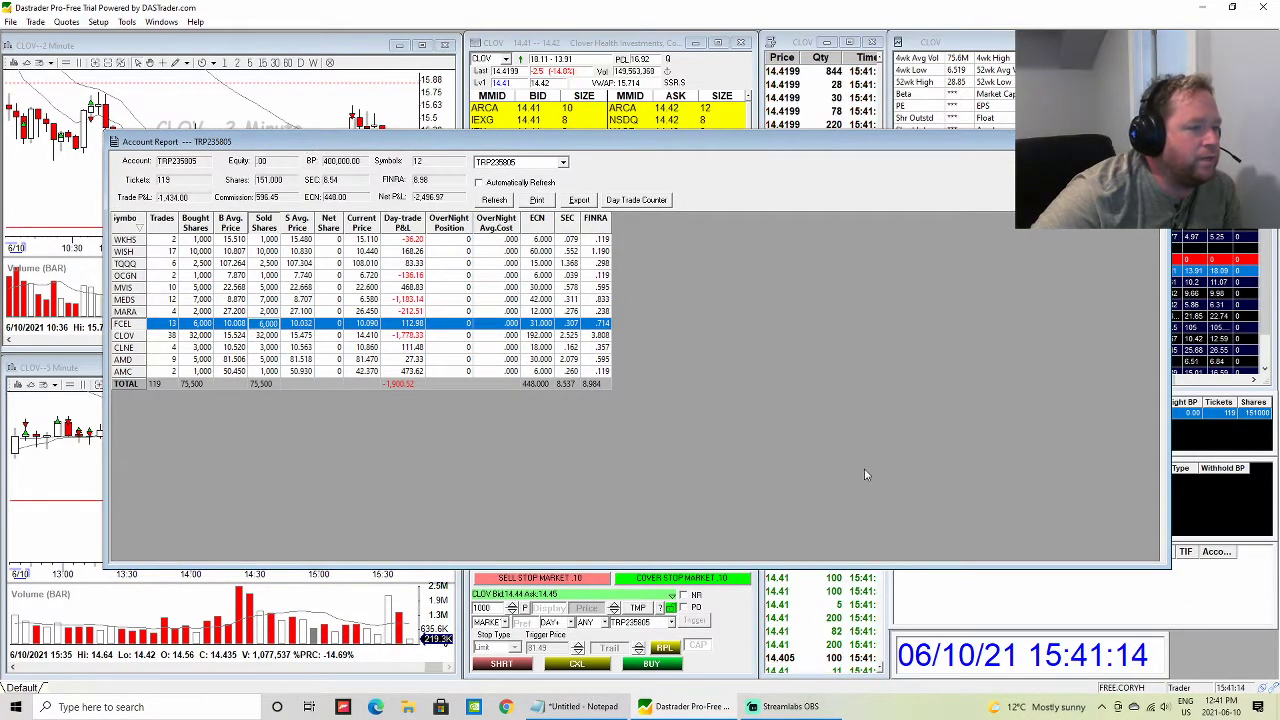
{"action": "left_click_drag", "start_coordinate": [1167, 566], "coordinate": [610, 393]}
{"action": "left_click_drag", "start_coordinate": [437, 147], "coordinate": [967, 382]}
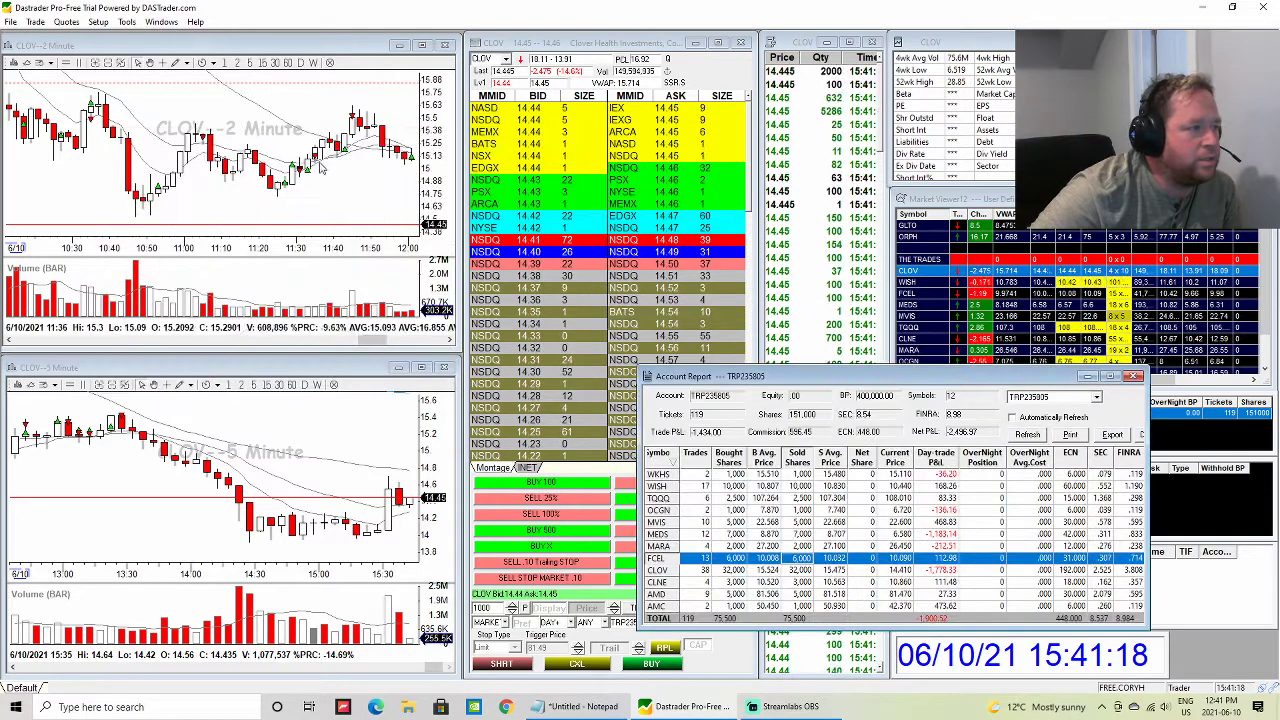
{"action": "left_click_drag", "start_coordinate": [818, 385], "coordinate": [934, 439]}
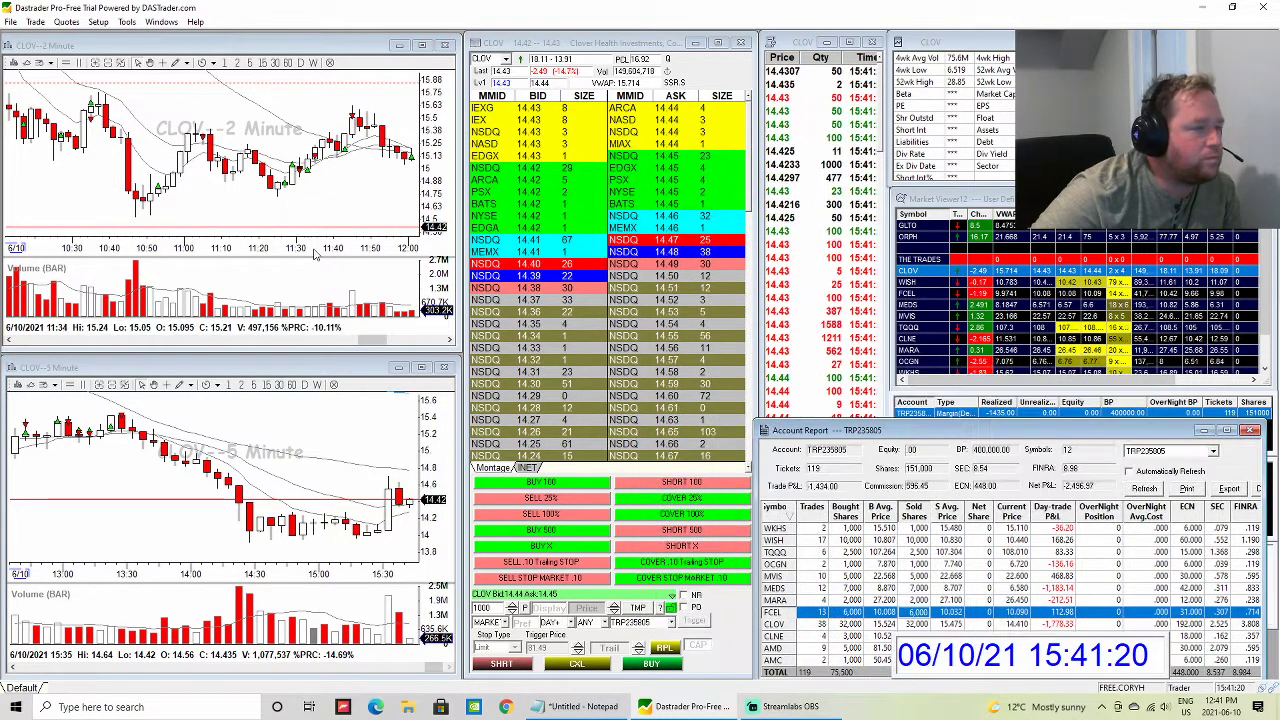
- Examine the midday CLOV trade markers on the 2-minute chart, from about 12:10 to 13:50, and follow the price to the latest candles
{"action": "left_click_drag", "start_coordinate": [377, 340], "coordinate": [408, 342]}
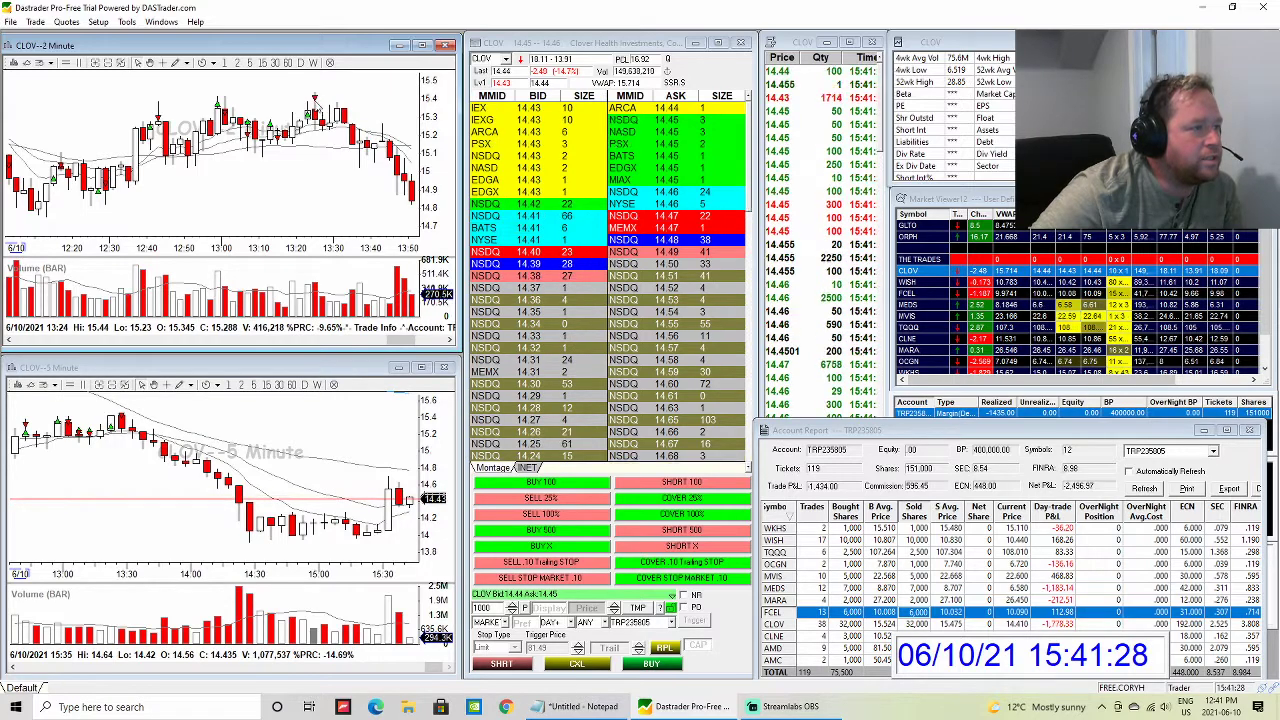
{"action": "scroll", "coordinate": [310, 165], "scroll_direction": "up", "scroll_amount": 2}
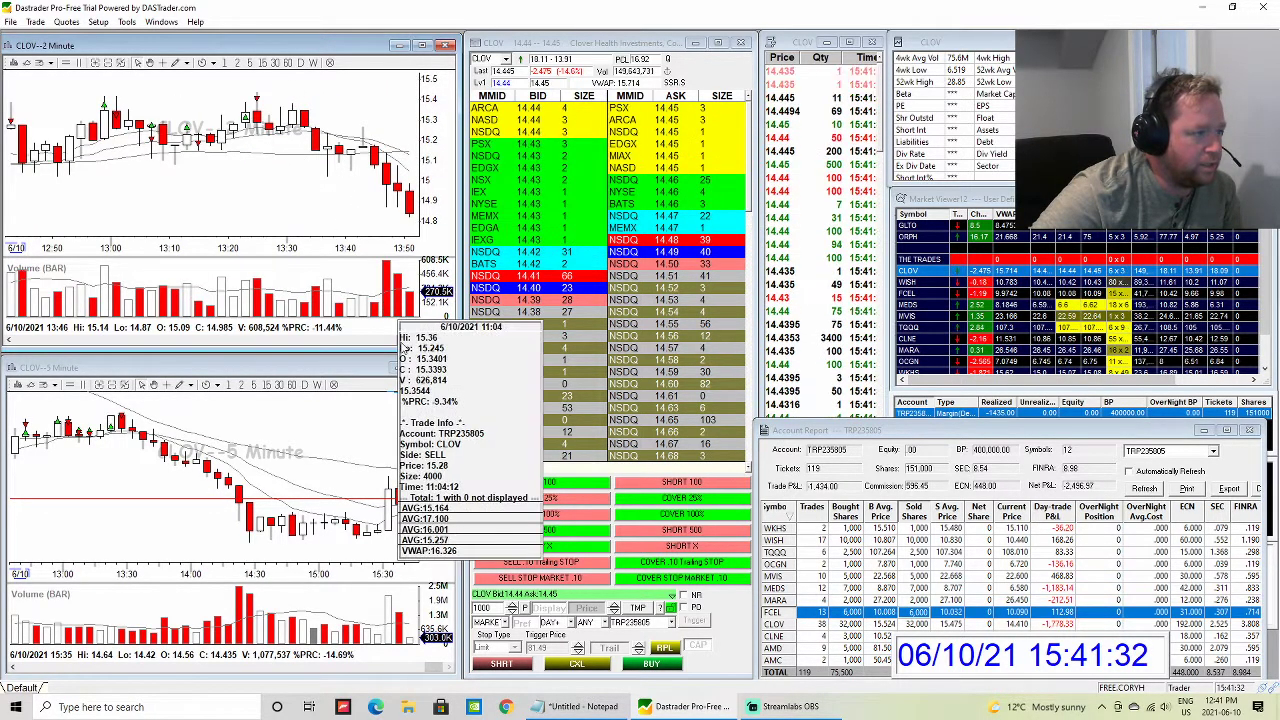
{"action": "left_click_drag", "start_coordinate": [275, 200], "coordinate": [417, 203]}
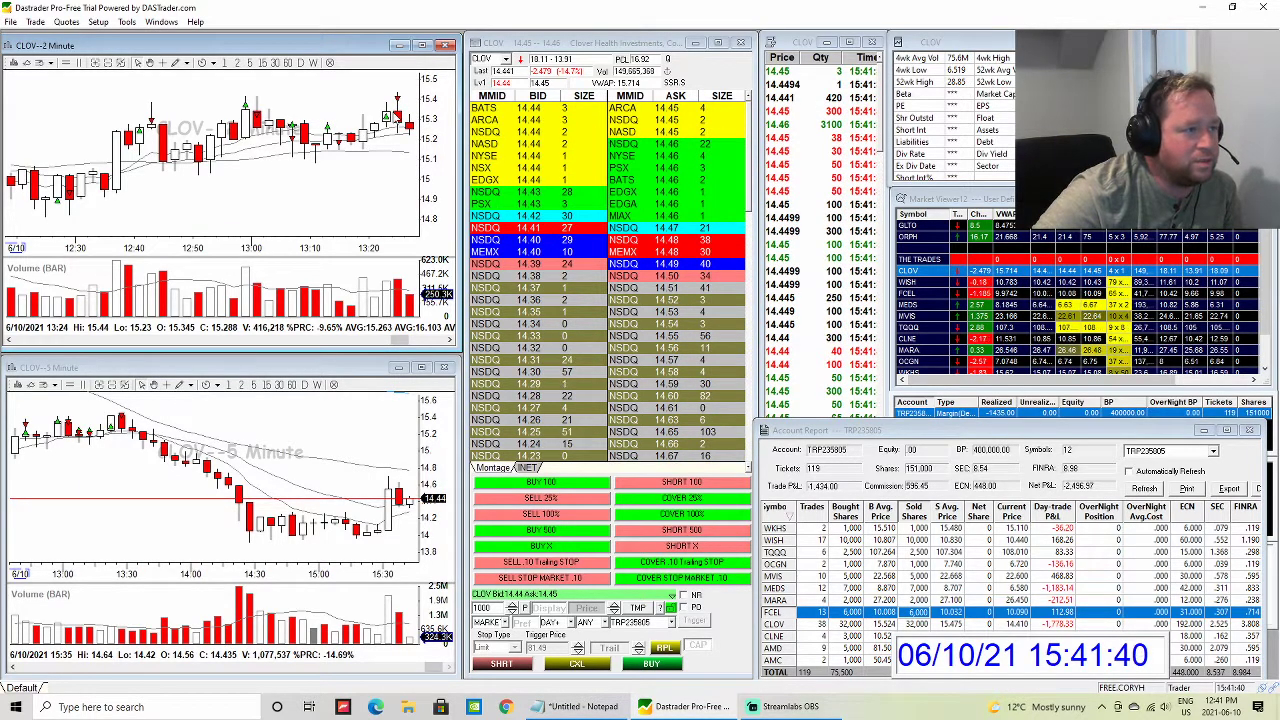
{"action": "scroll", "coordinate": [444, 317], "scroll_direction": "down", "scroll_amount": 5}
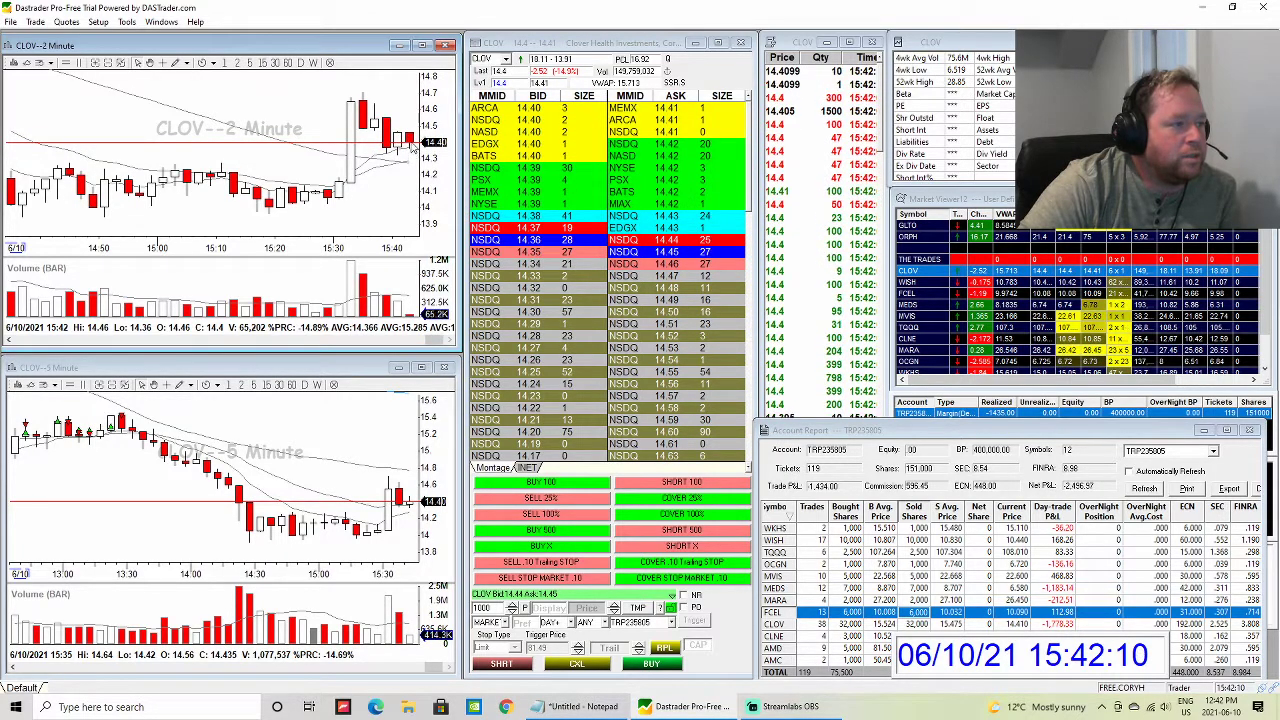
- Compare the CLOV 2-minute price action around the 13:20 trades with the afternoon decline and the latest candles
{"action": "left_click", "coordinate": [402, 341]}
{"action": "left_click", "coordinate": [352, 342]}
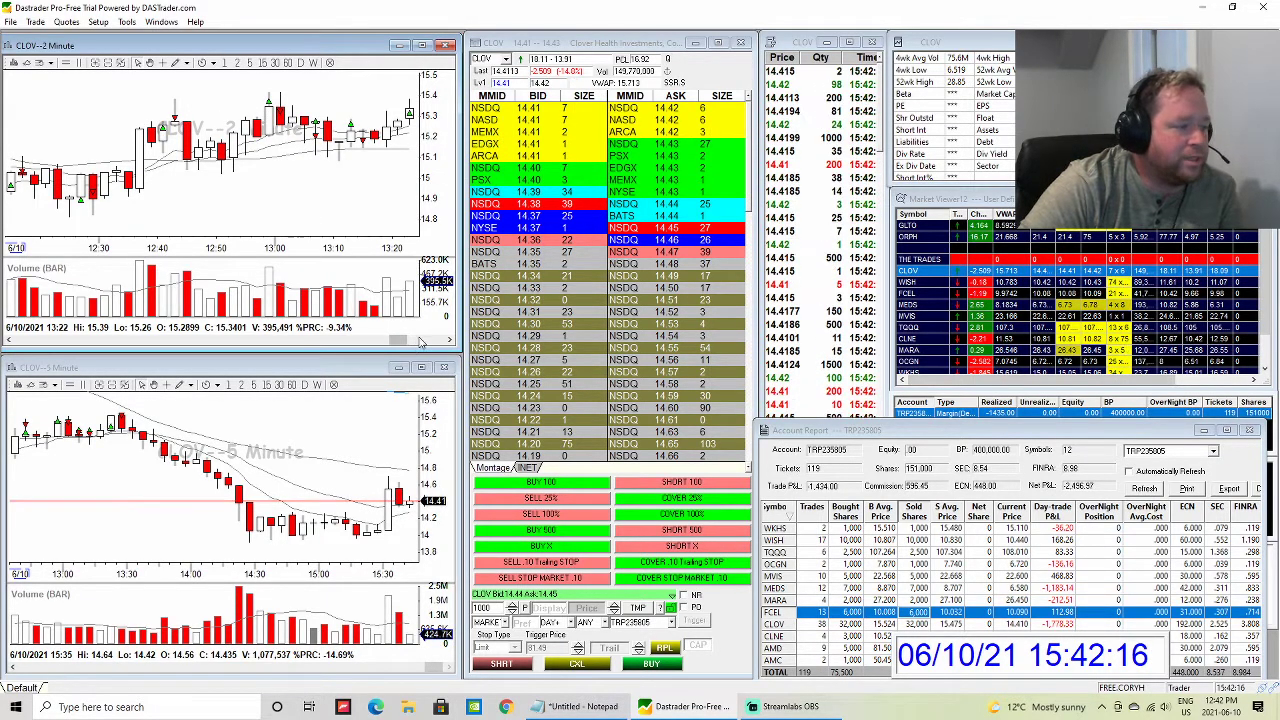
{"action": "left_click", "coordinate": [420, 341]}
{"action": "left_click", "coordinate": [420, 341]}
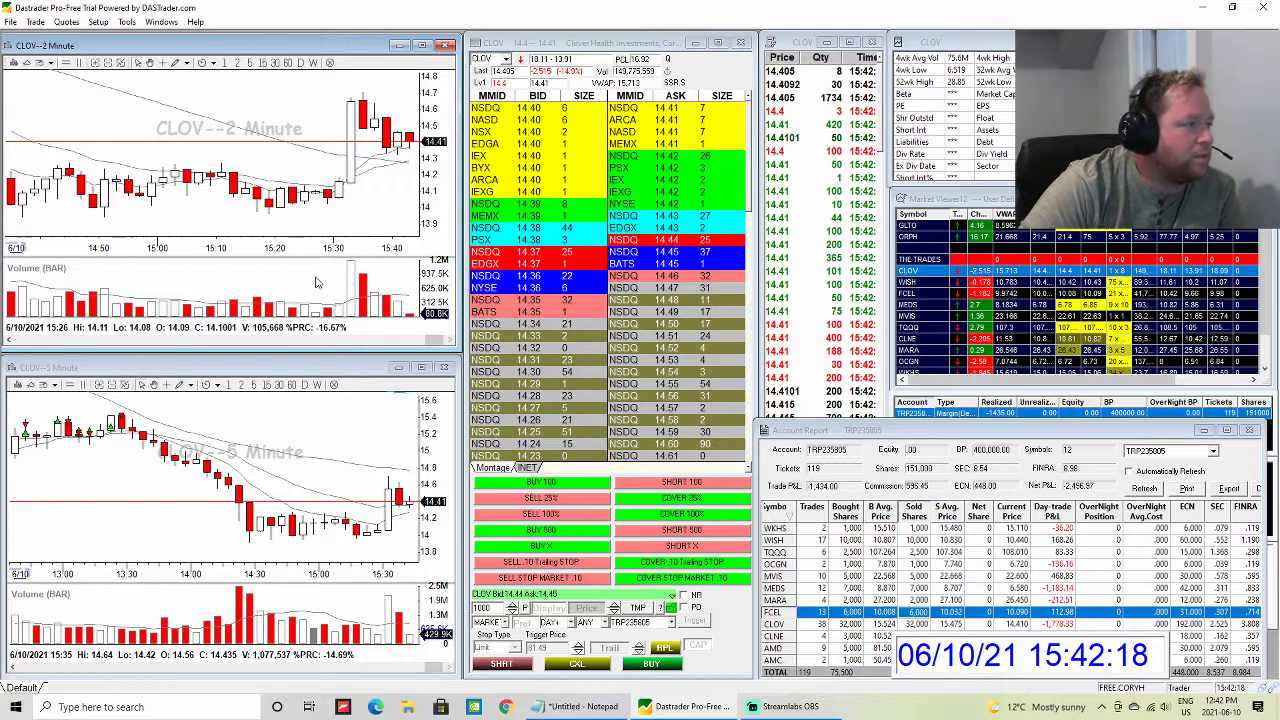
{"action": "left_click", "coordinate": [400, 342]}
{"action": "left_click", "coordinate": [380, 343]}
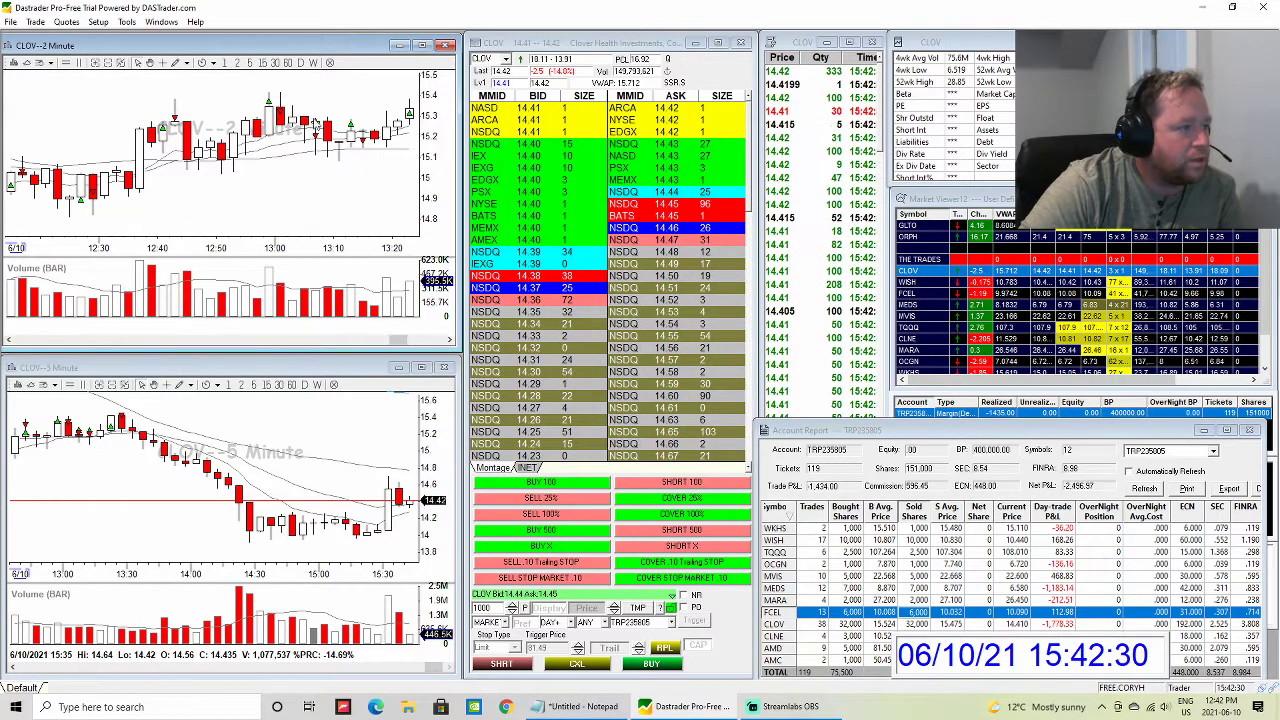
{"action": "scroll", "coordinate": [210, 155], "scroll_direction": "right", "scroll_amount": 5}
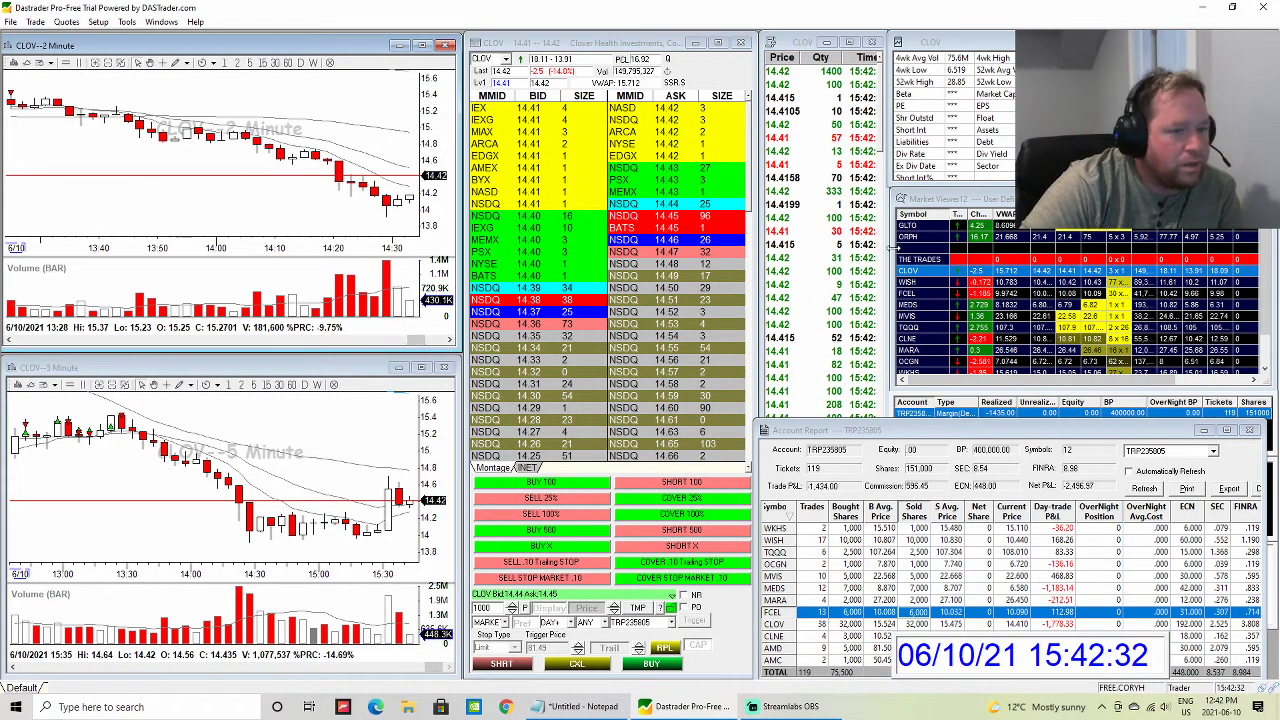
- Load WISH from the watchlist and highlight its row in the account report to check its day-trade P&L
{"action": "left_click", "coordinate": [950, 282]}
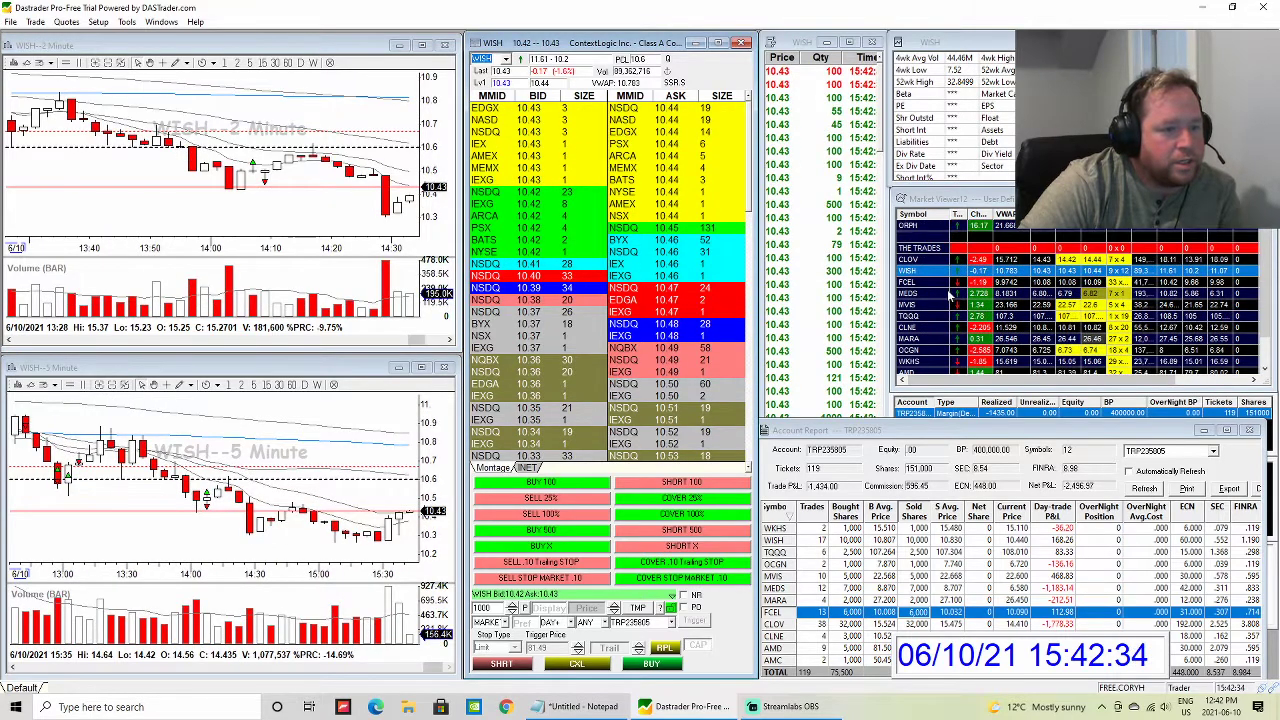
{"action": "scroll", "coordinate": [938, 318], "scroll_direction": "down", "scroll_amount": 1}
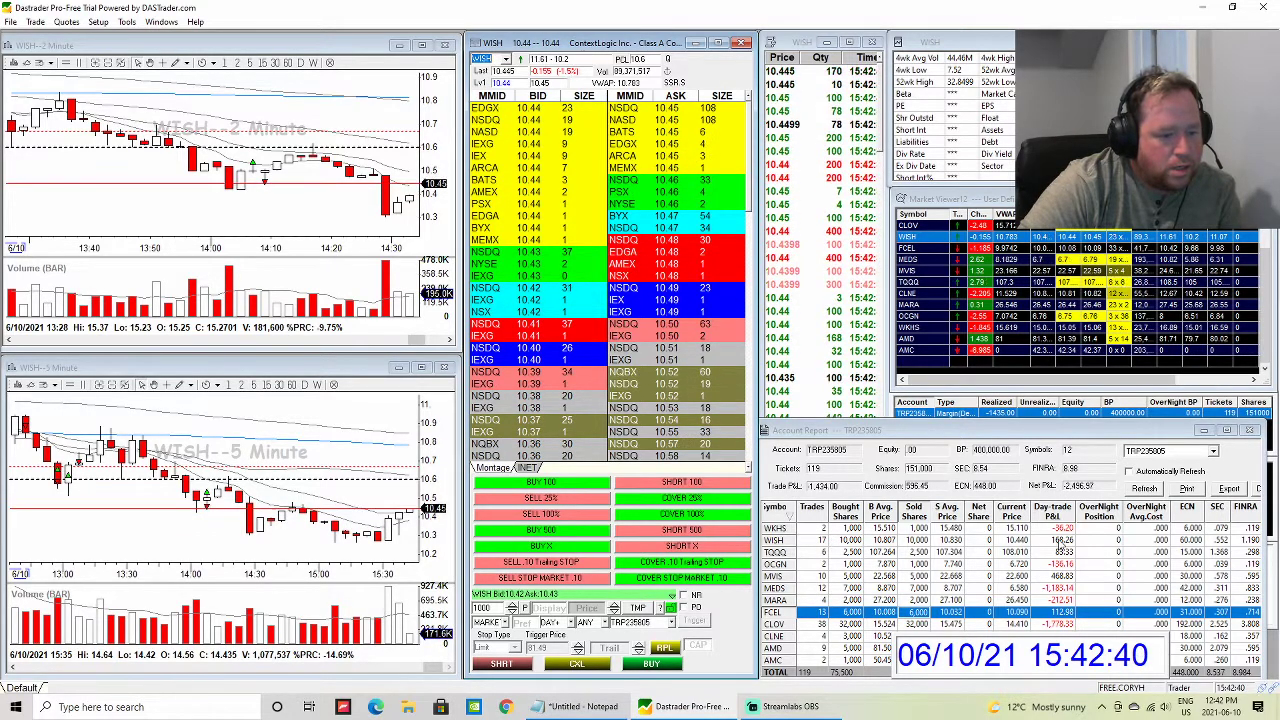
{"action": "left_click", "coordinate": [985, 541]}
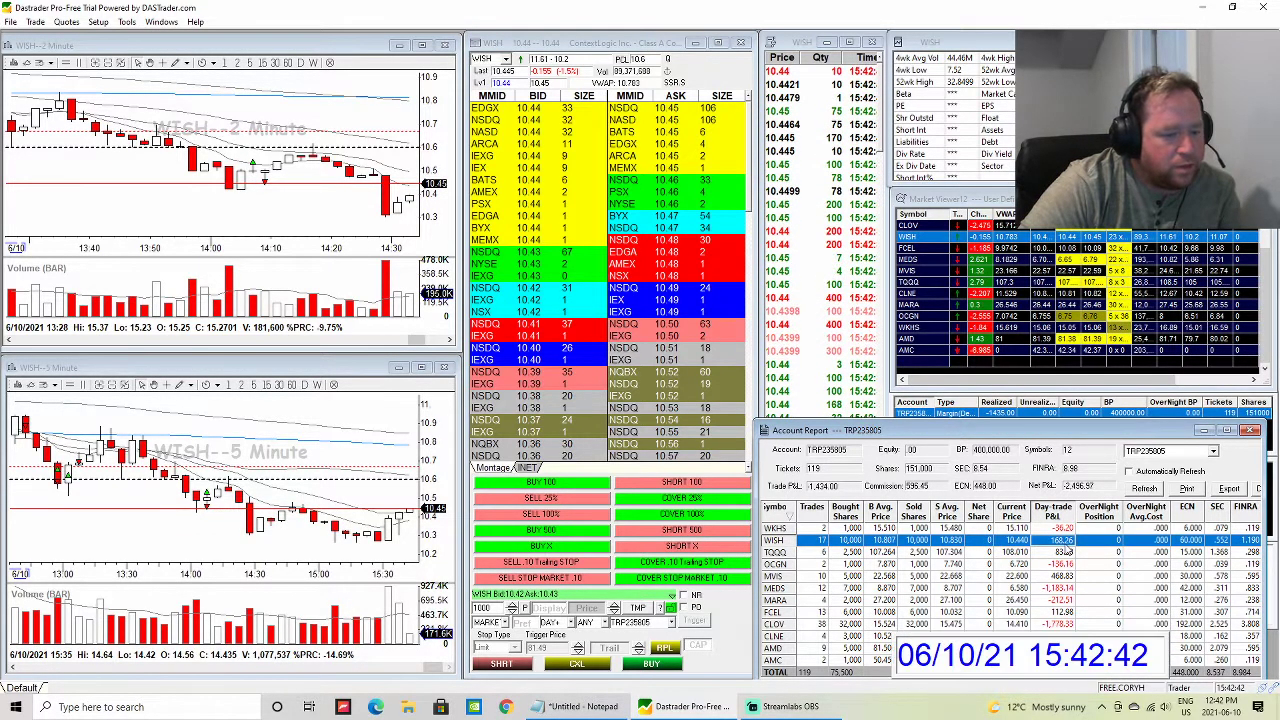
- Load MVIS, highlight its account report row, and examine its 2-minute trade markers from the 9:30 open to about 10:20
{"action": "left_click", "coordinate": [1066, 578]}
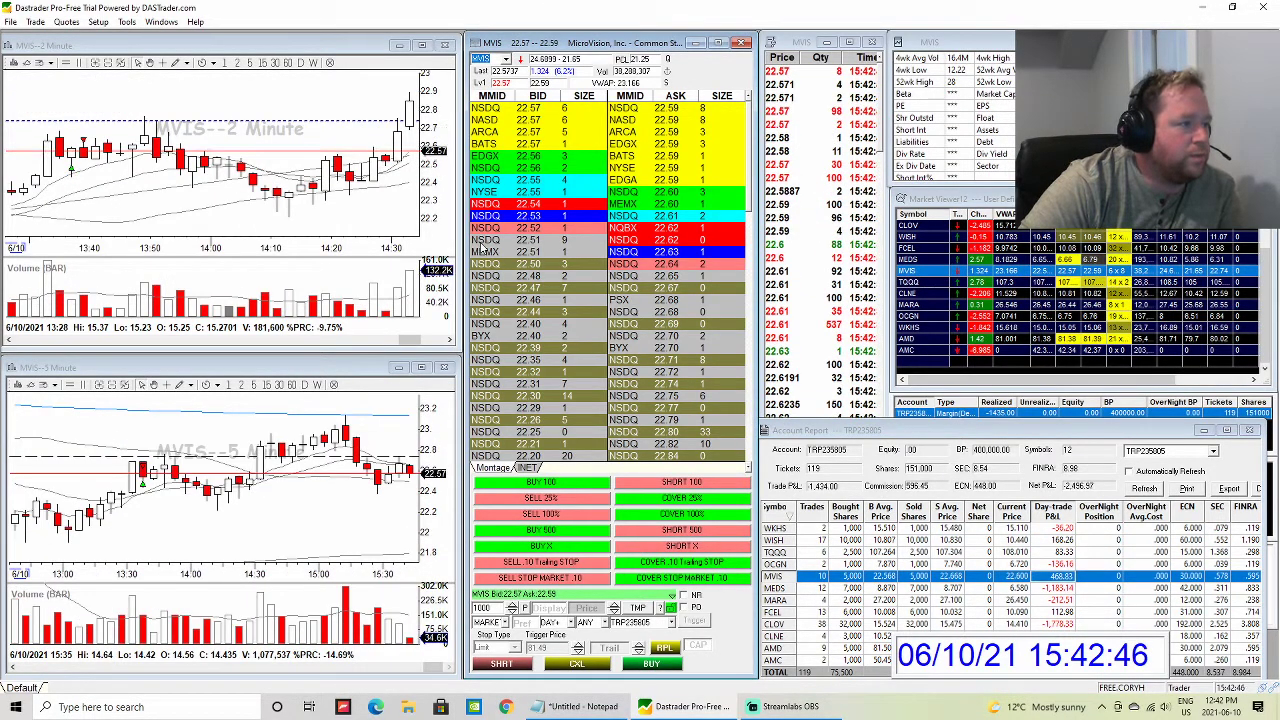
{"action": "left_click_drag", "start_coordinate": [410, 341], "coordinate": [328, 345]}
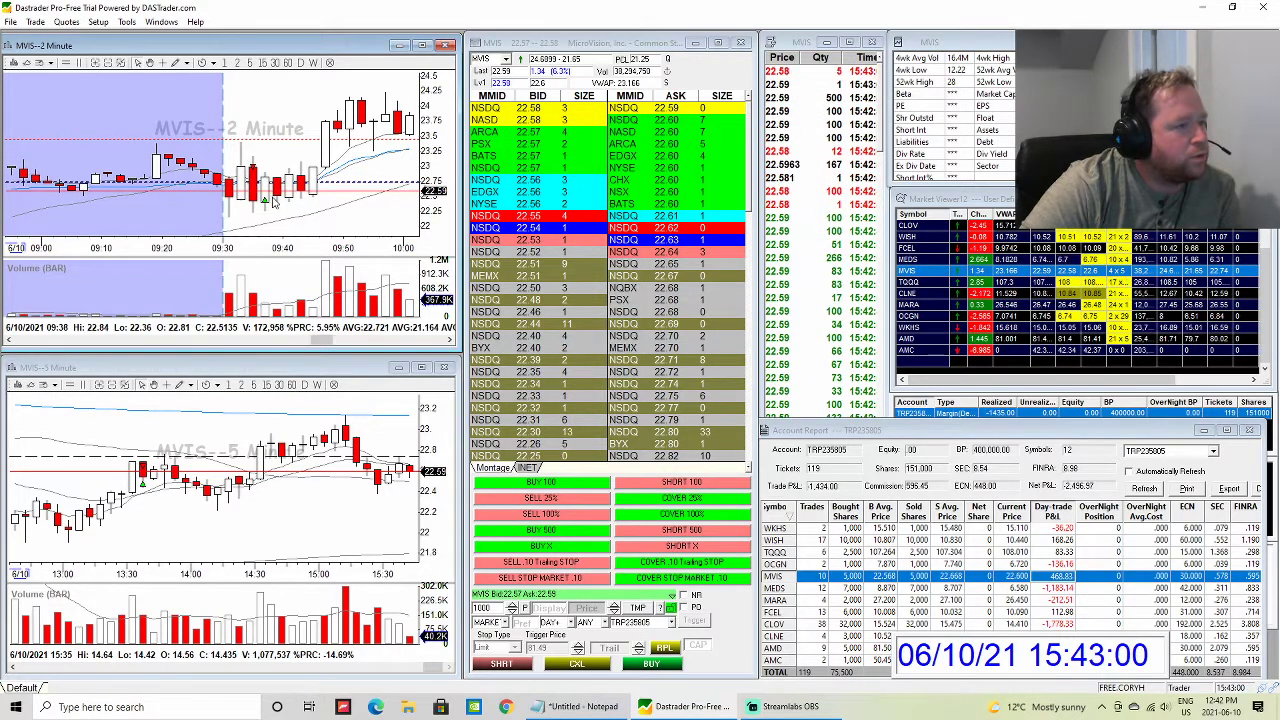
{"action": "scroll", "coordinate": [275, 203], "scroll_direction": "down", "scroll_amount": 1}
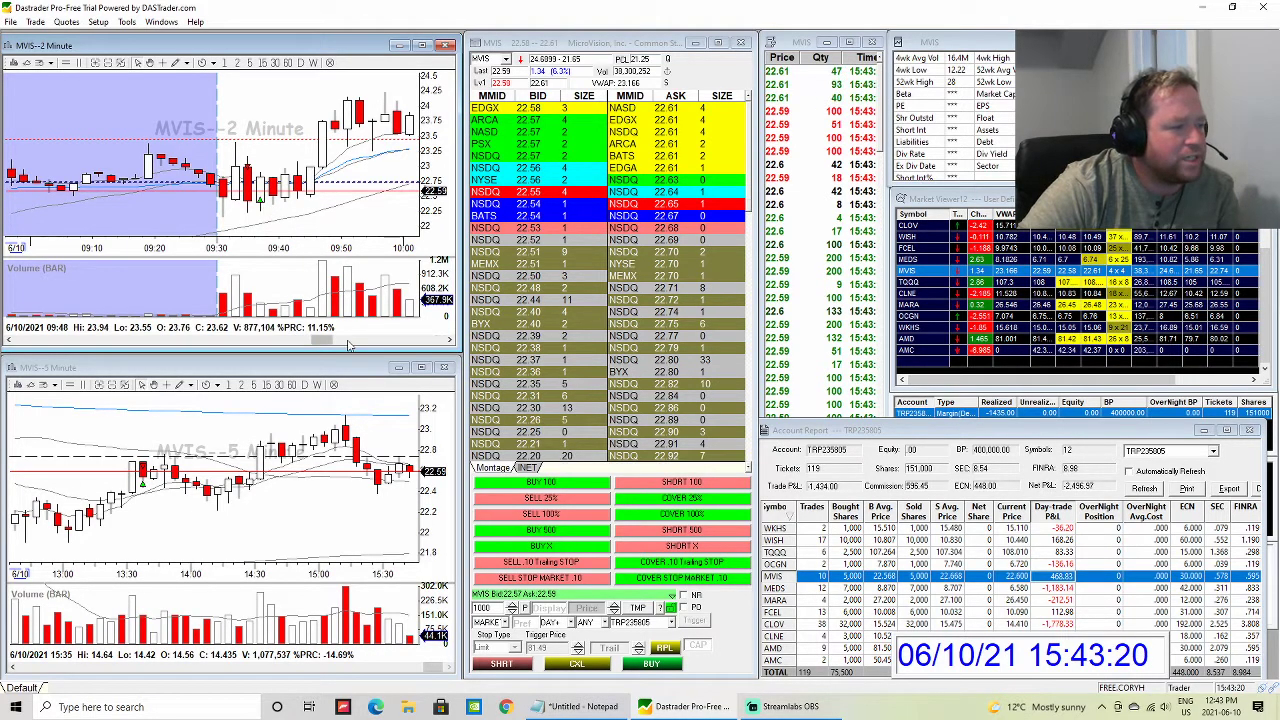
{"action": "mouse_move", "coordinate": [326, 336]}
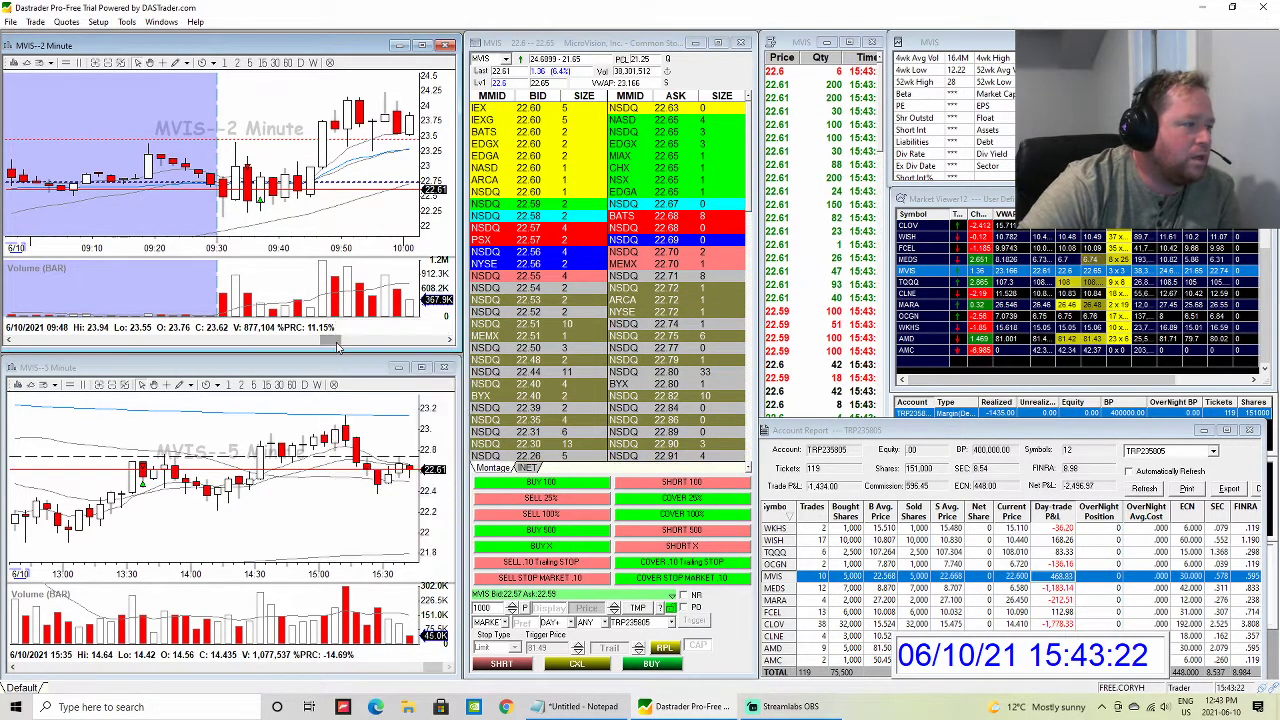
{"action": "scroll", "coordinate": [326, 336], "scroll_direction": "down", "scroll_amount": 3}
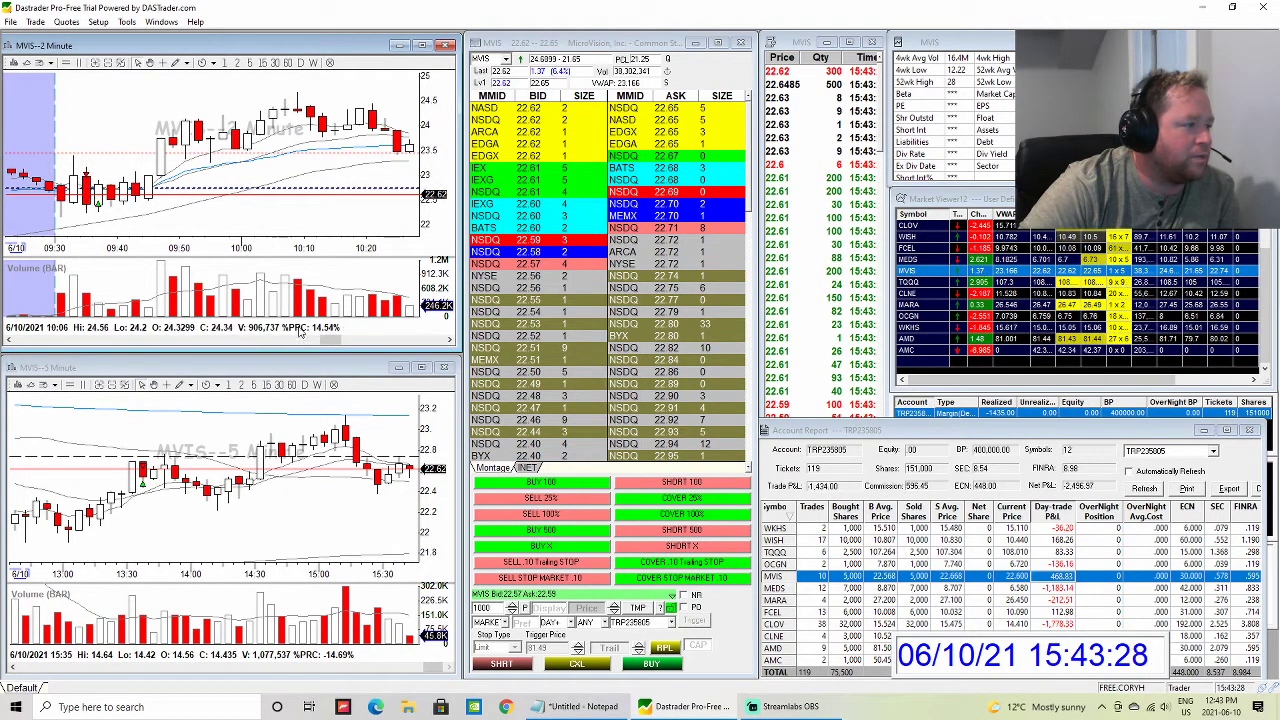
- Examine the remaining MVIS trade markers on the 2-minute chart from about 10:30 to the latest candles, ending with a wider time range
{"action": "left_click", "coordinate": [355, 341]}
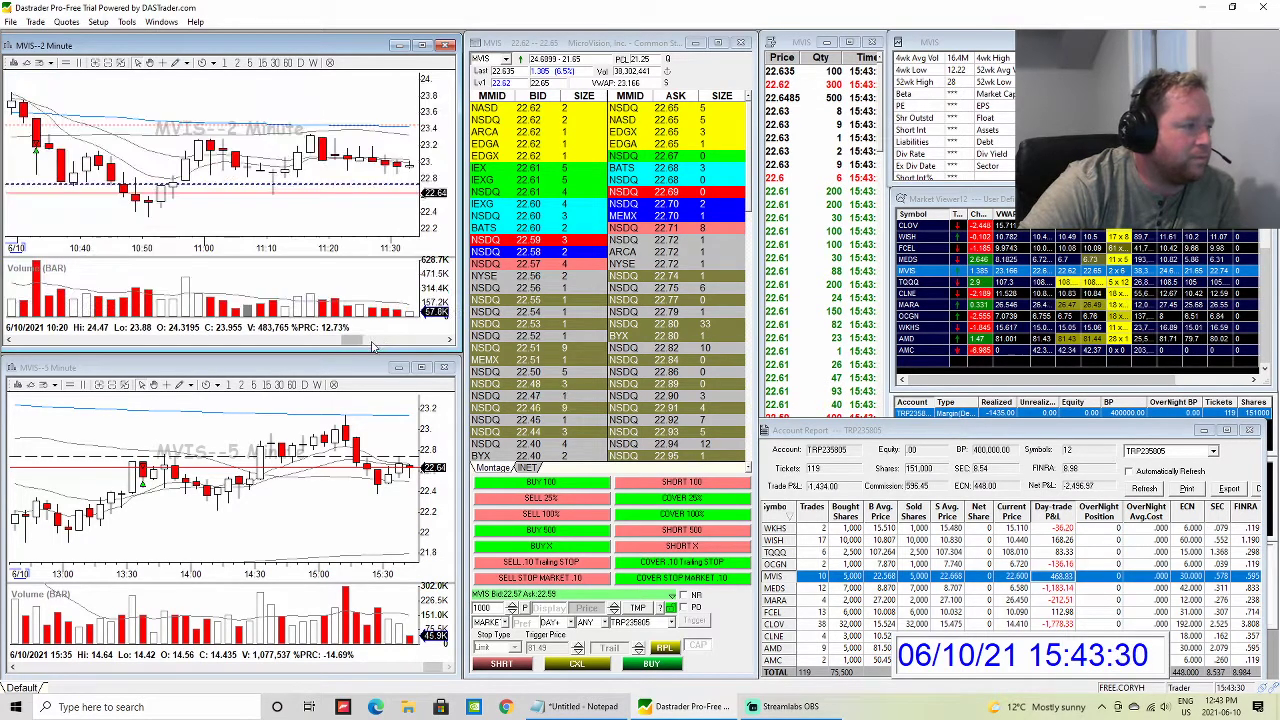
{"action": "left_click", "coordinate": [410, 341]}
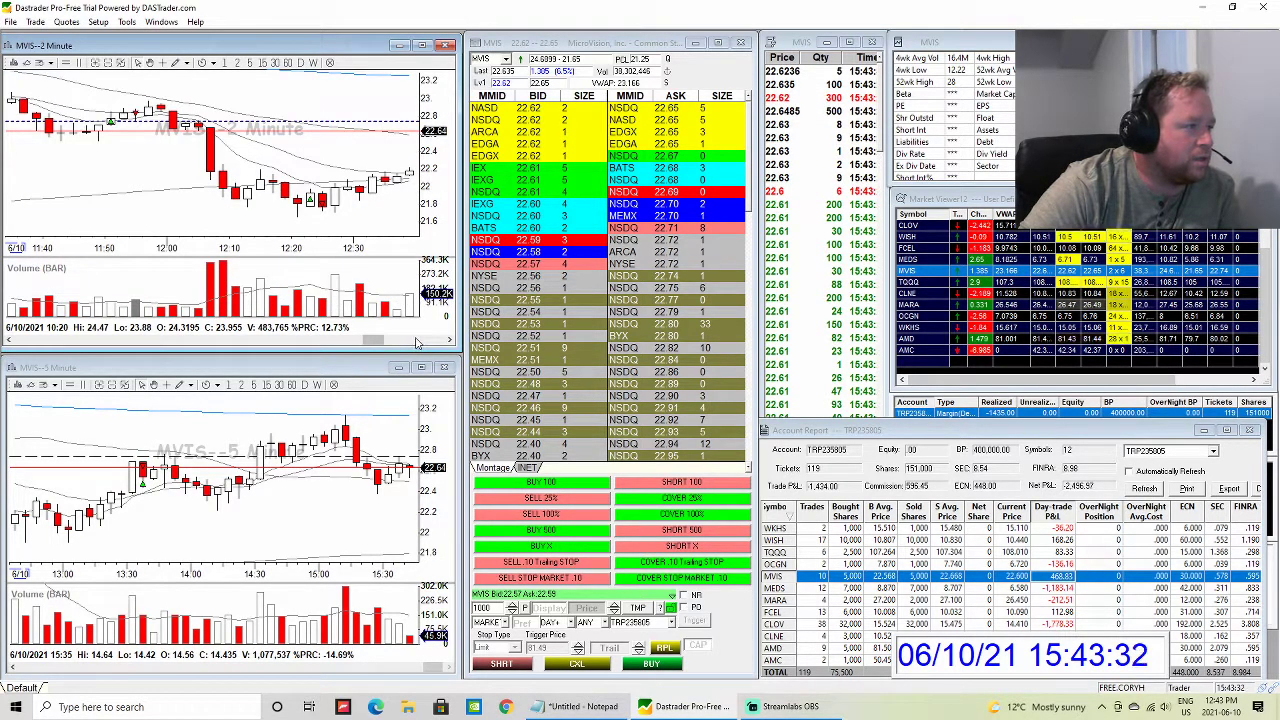
{"action": "left_click", "coordinate": [420, 343]}
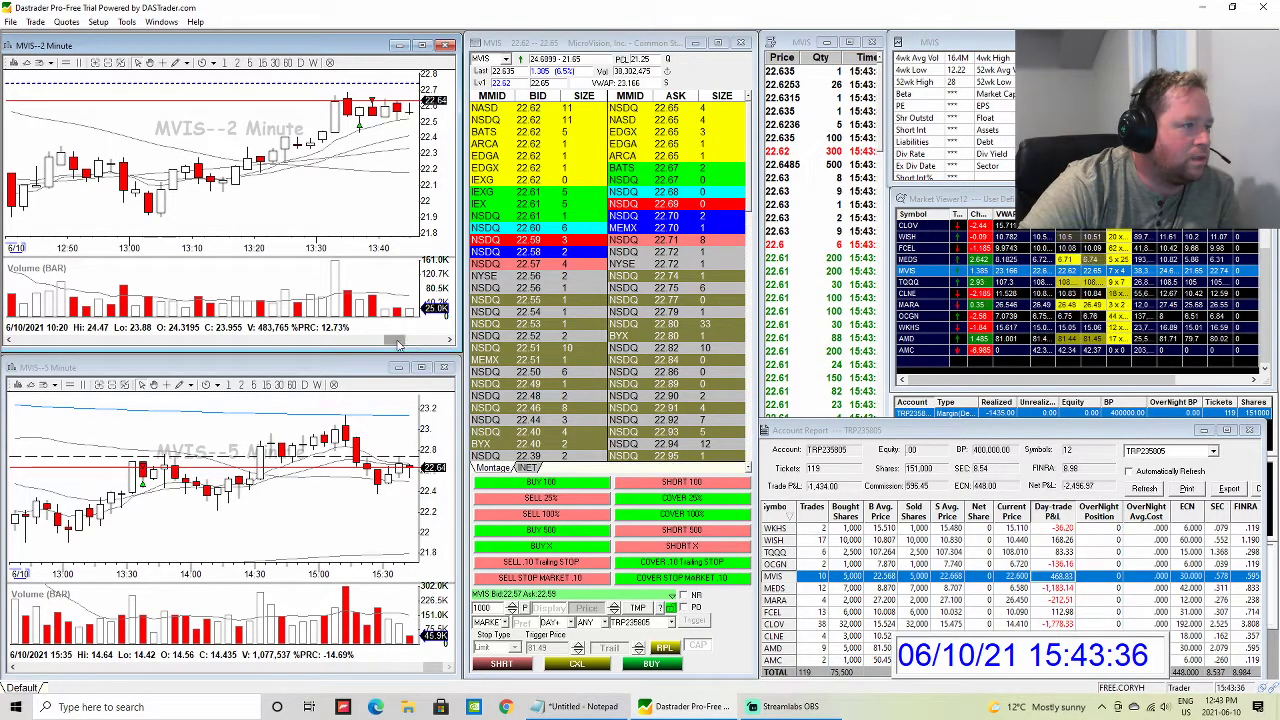
{"action": "left_click_drag", "start_coordinate": [395, 343], "coordinate": [400, 344]}
{"action": "left_click", "coordinate": [445, 345]}
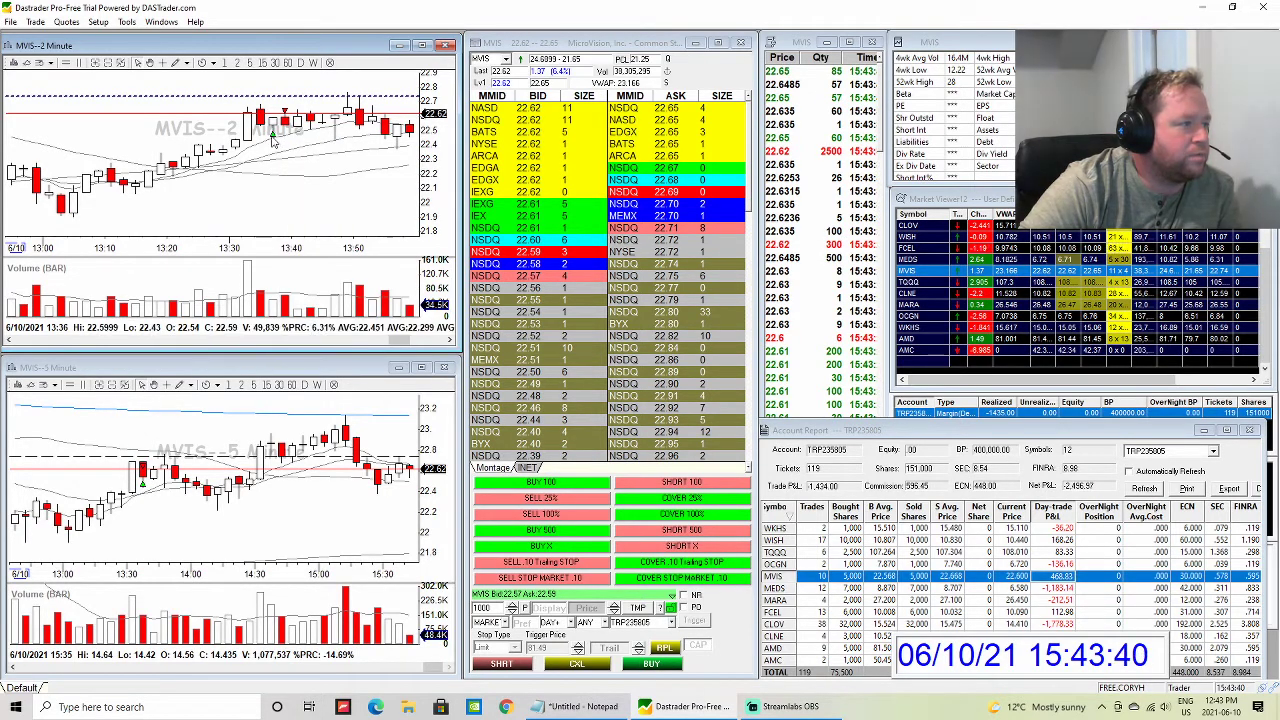
{"action": "left_click", "coordinate": [430, 345]}
{"action": "scroll", "coordinate": [437, 346], "scroll_direction": "up", "scroll_amount": 2}
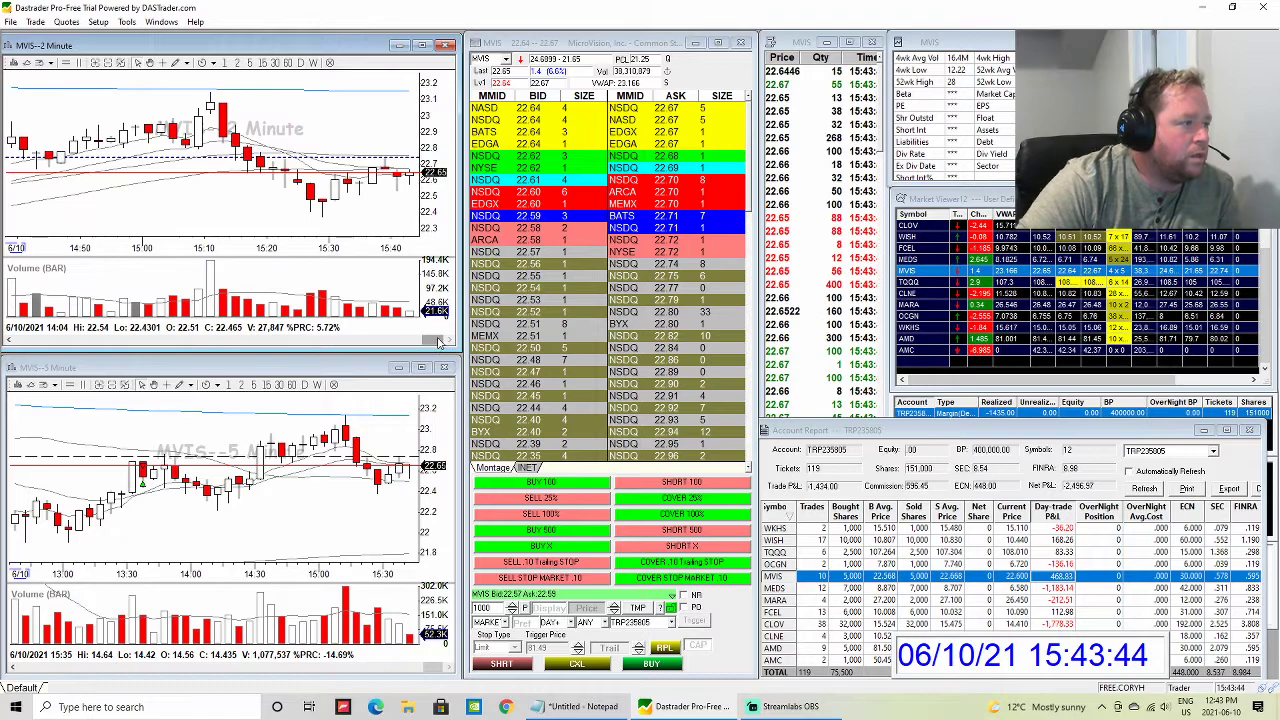
{"action": "left_click_drag", "start_coordinate": [415, 342], "coordinate": [440, 342]}
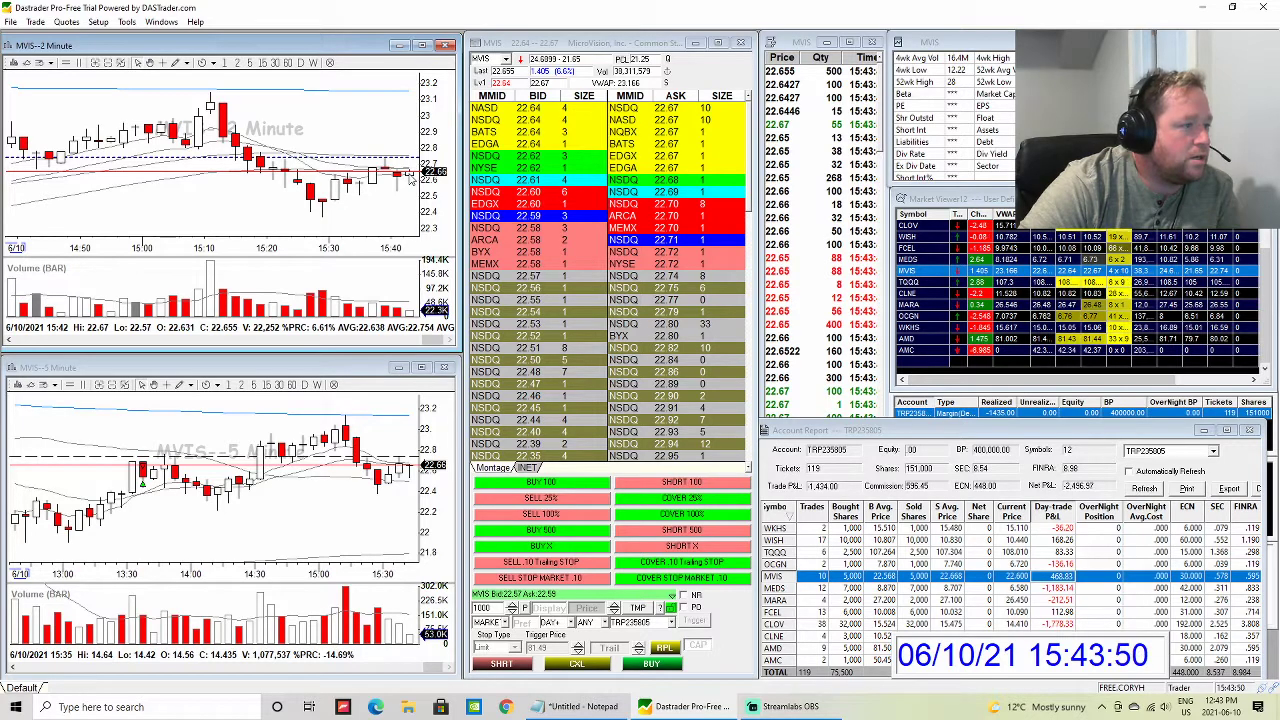
{"action": "scroll", "coordinate": [350, 180], "scroll_direction": "down", "scroll_amount": 3}
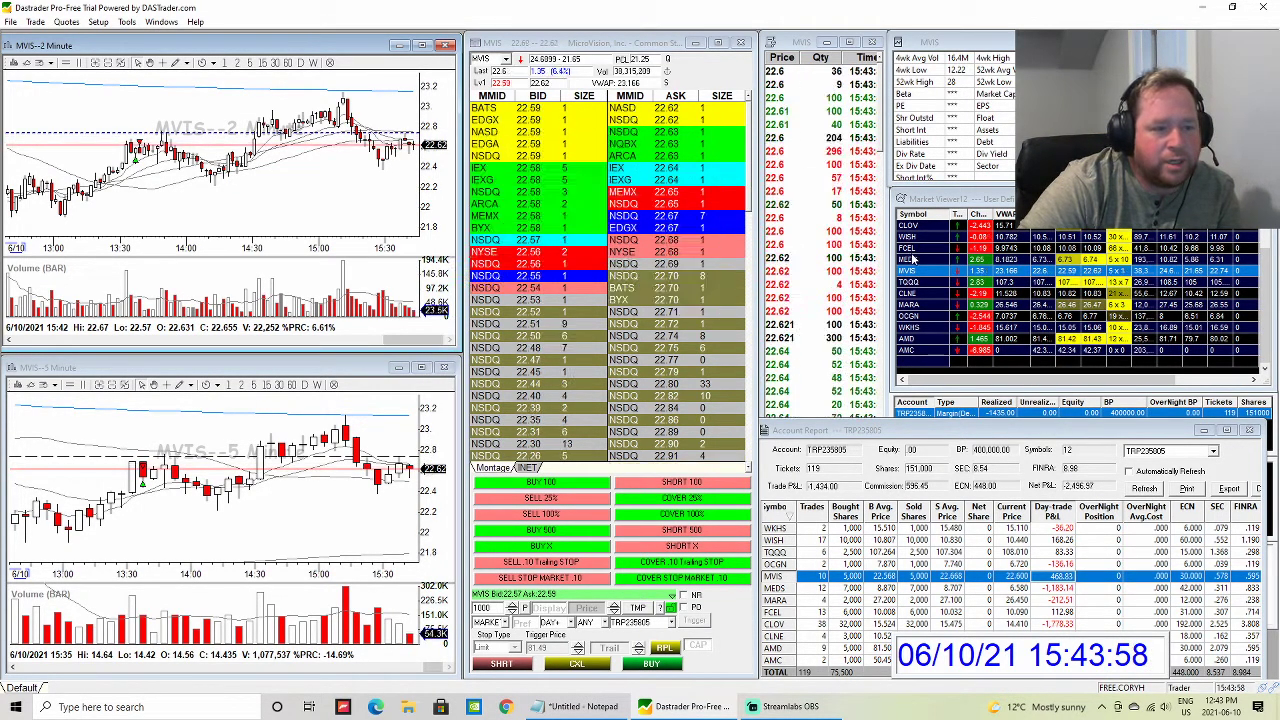
- Load TQQQ from the watchlist, highlight its account report row, and examine its 2-minute chart around the 9:30 open
{"action": "key", "text": "Down"}
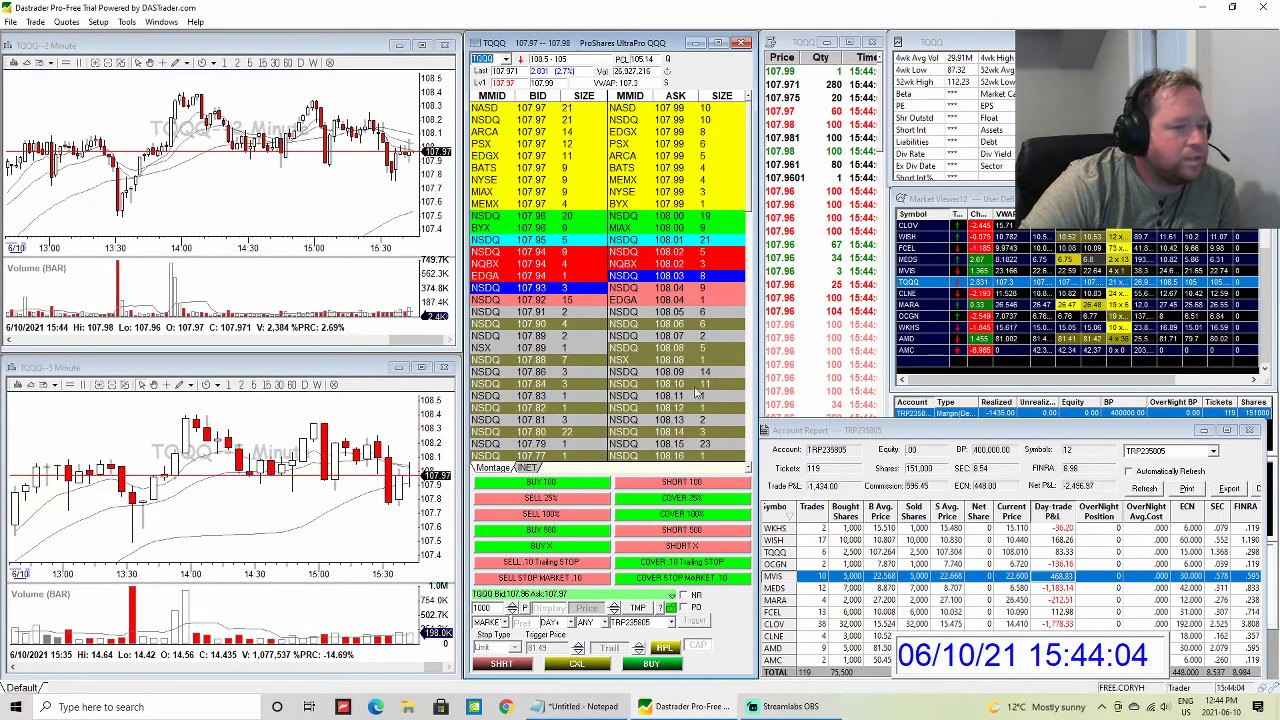
{"action": "left_click", "coordinate": [810, 553]}
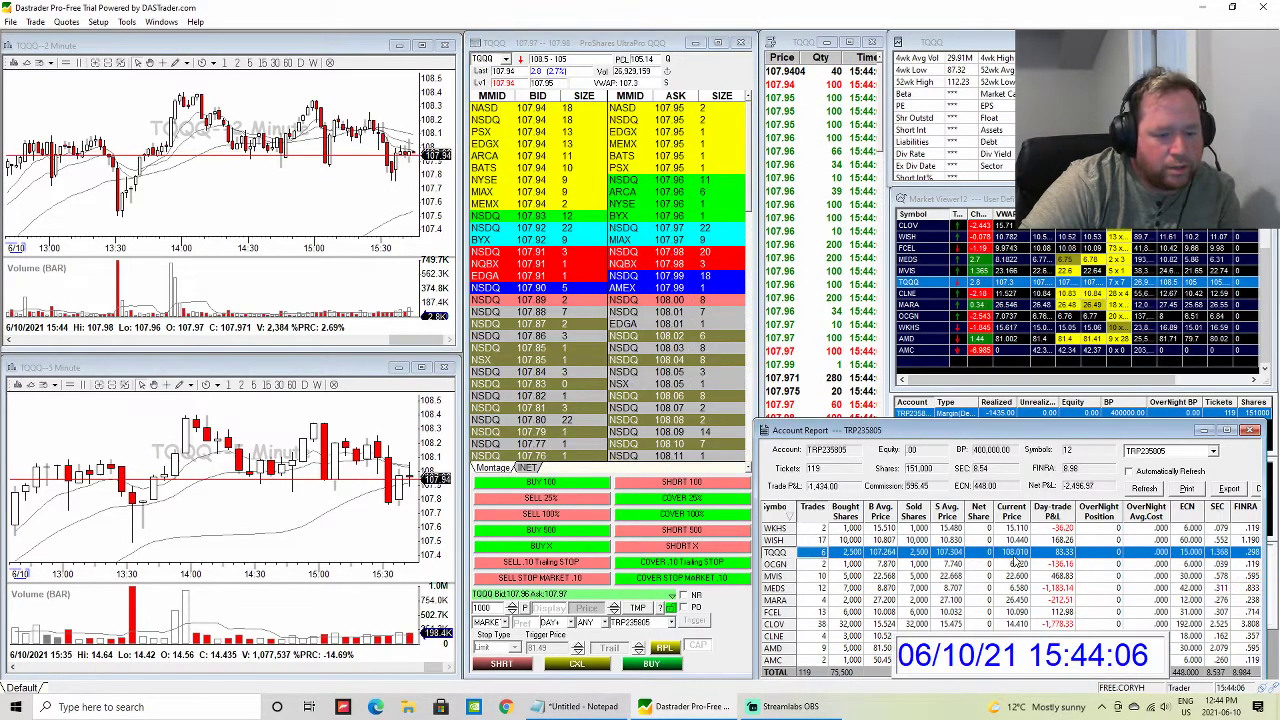
{"action": "left_click", "coordinate": [317, 343]}
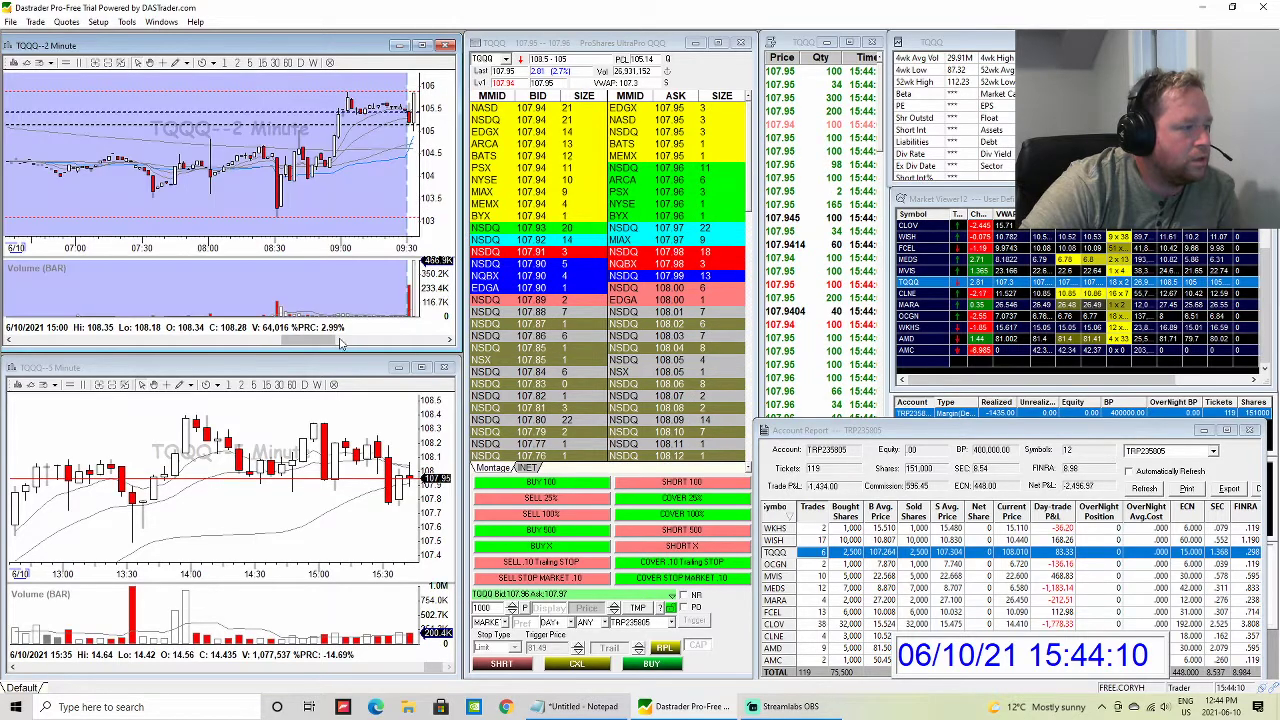
{"action": "left_click", "coordinate": [340, 343]}
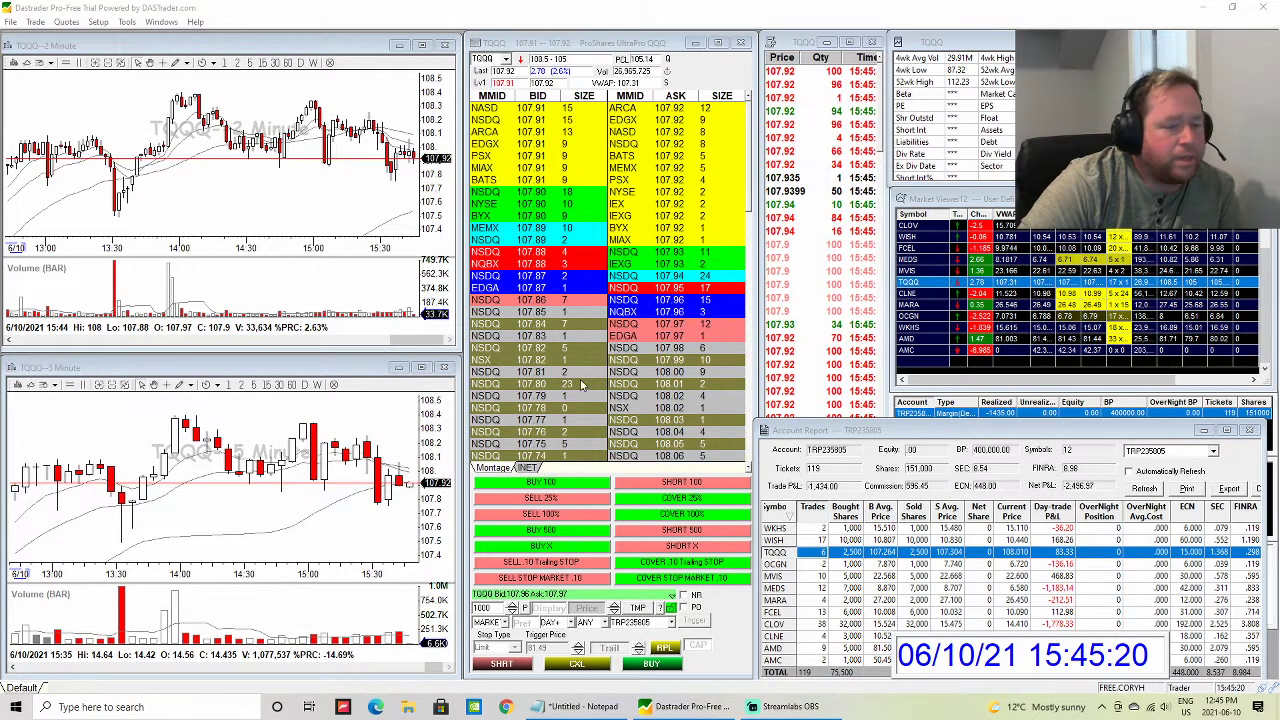
- Load CLNE from the watchlist and check the CLNE and CLOV day-trade P&L in the account report
{"action": "left_click", "coordinate": [910, 294]}
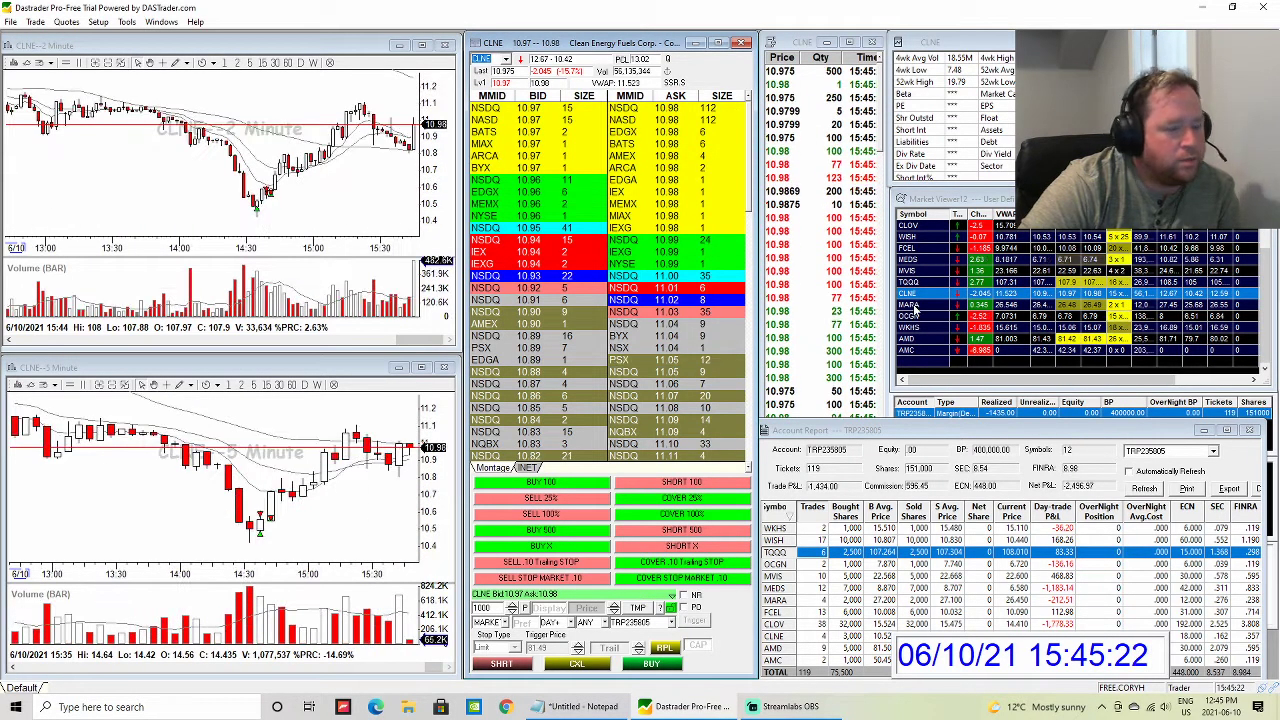
{"action": "left_click", "coordinate": [845, 576]}
{"action": "scroll", "coordinate": [845, 577], "scroll_direction": "down", "scroll_amount": 1}
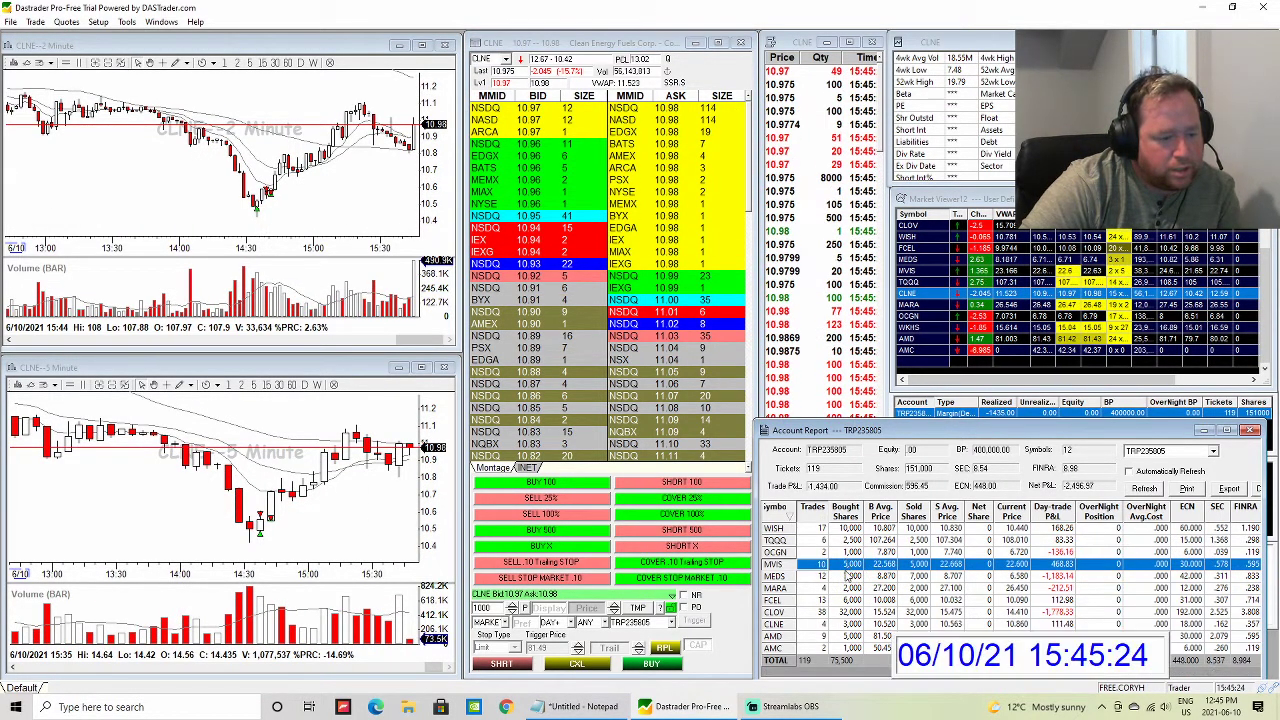
{"action": "left_click", "coordinate": [1056, 624]}
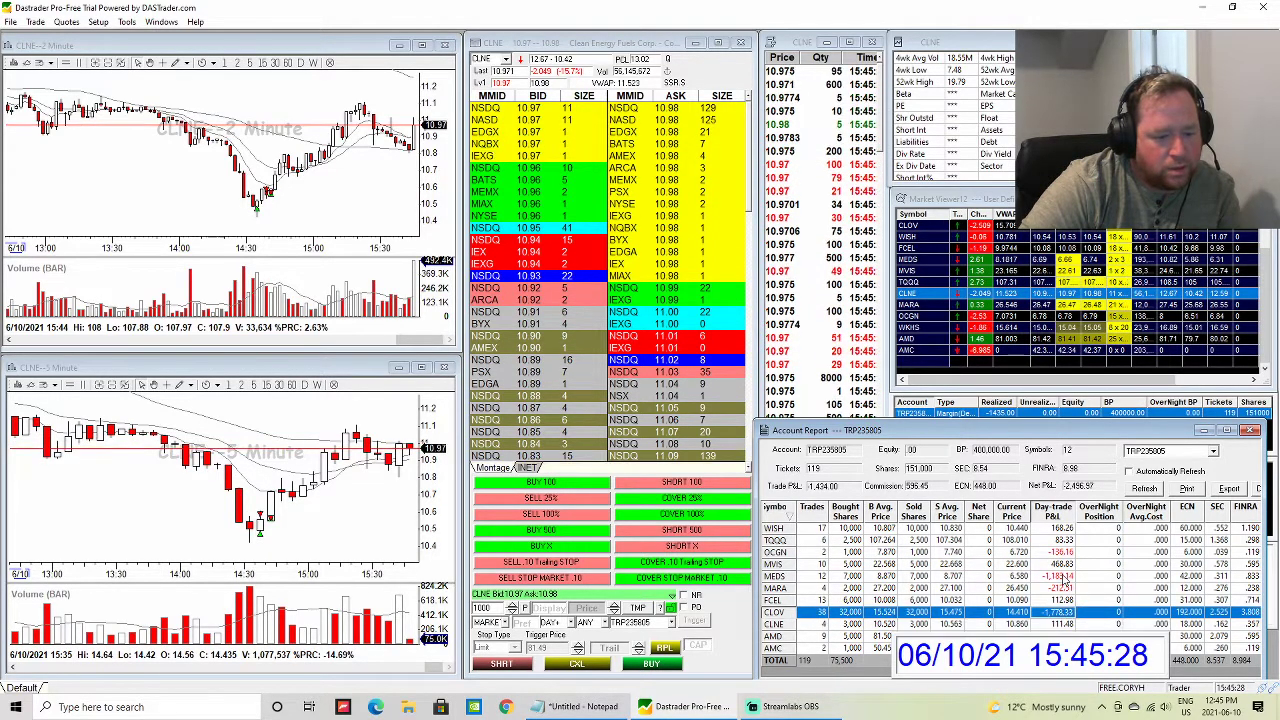
- Highlight the MEDS account report row, load MEDS, and examine its 2-minute chart from the 9:30 open to about 12:00
{"action": "left_click", "coordinate": [1065, 578]}
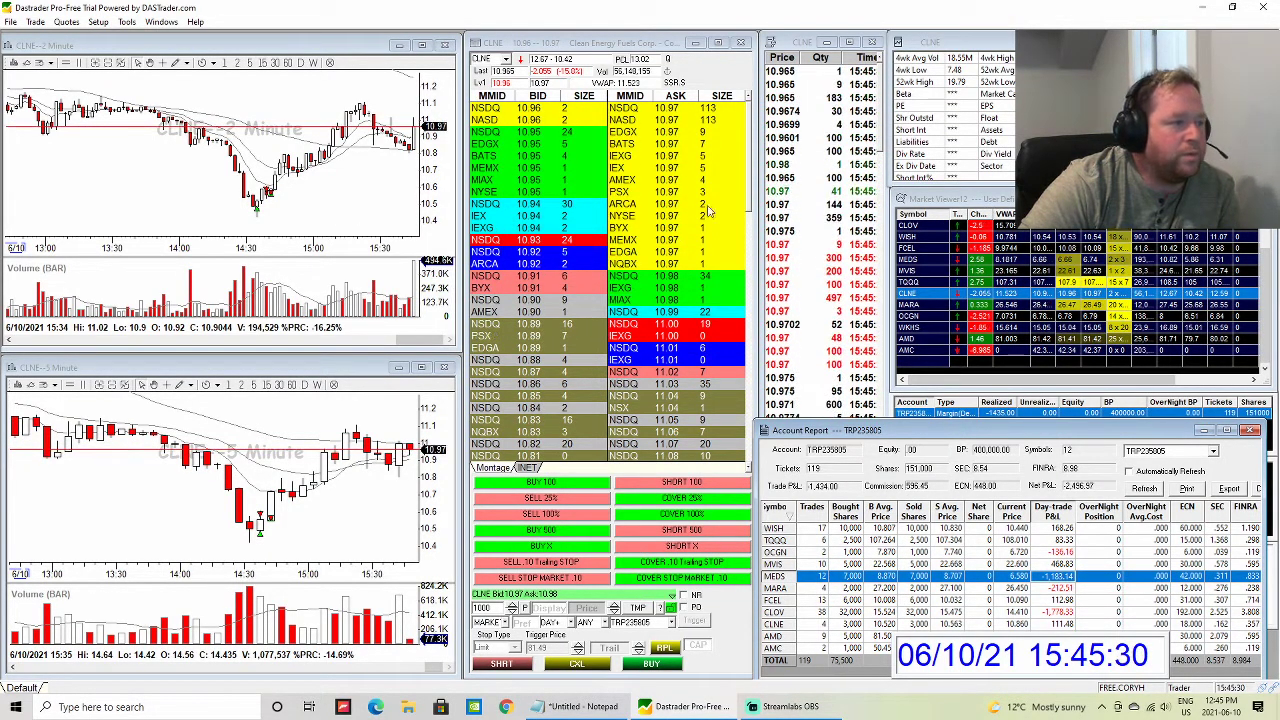
{"action": "left_click", "coordinate": [908, 261]}
{"action": "left_click_drag", "start_coordinate": [340, 341], "coordinate": [232, 350]}
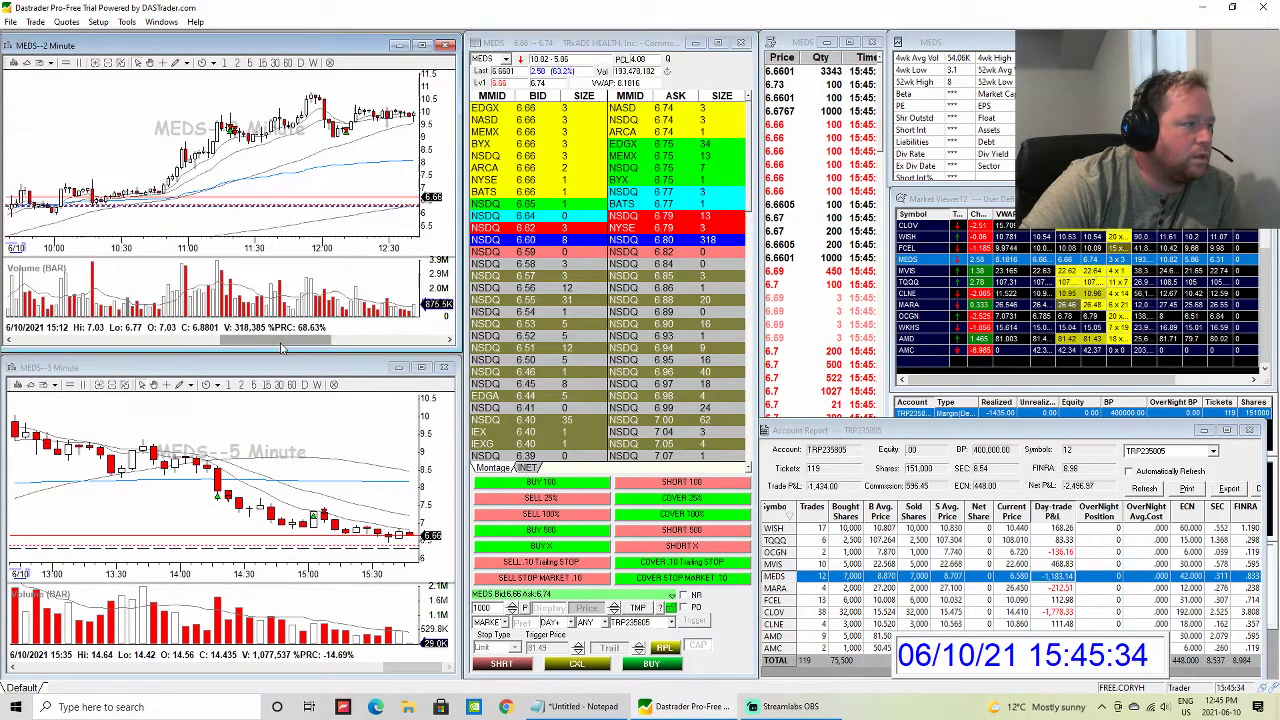
{"action": "scroll", "coordinate": [241, 341], "scroll_direction": "up", "scroll_amount": 2}
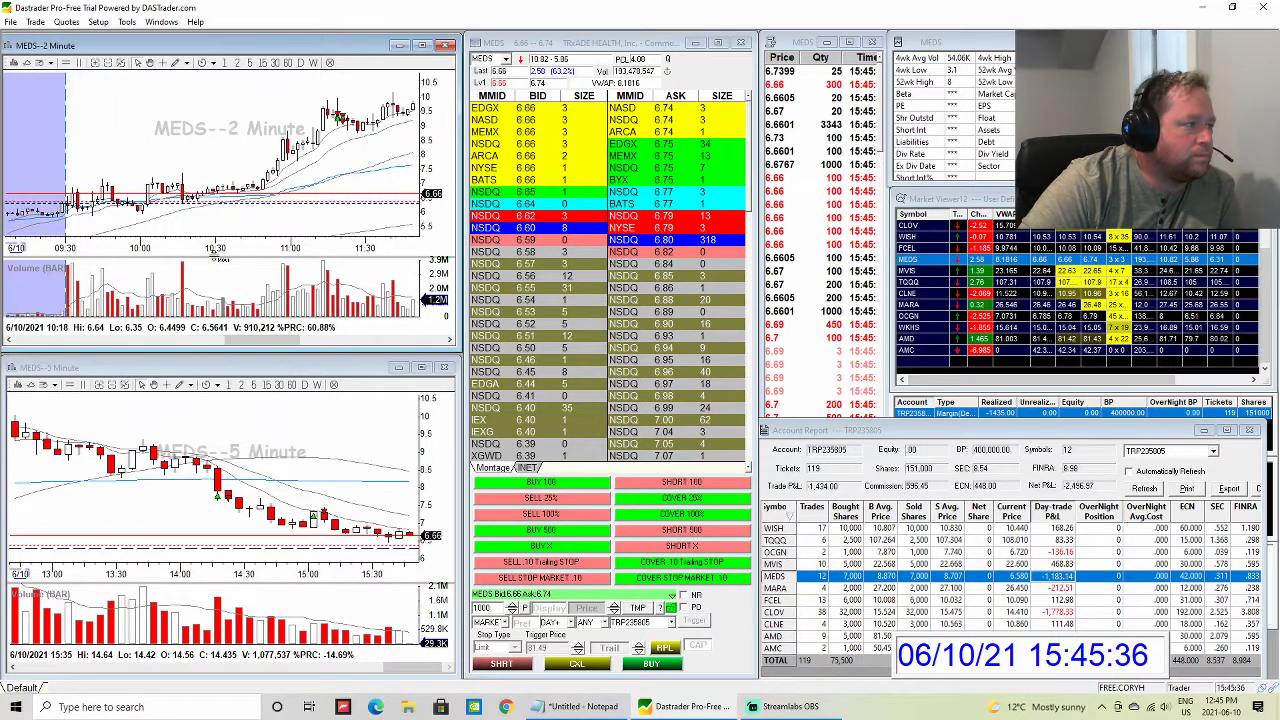
{"action": "left_click_drag", "start_coordinate": [241, 341], "coordinate": [218, 341]}
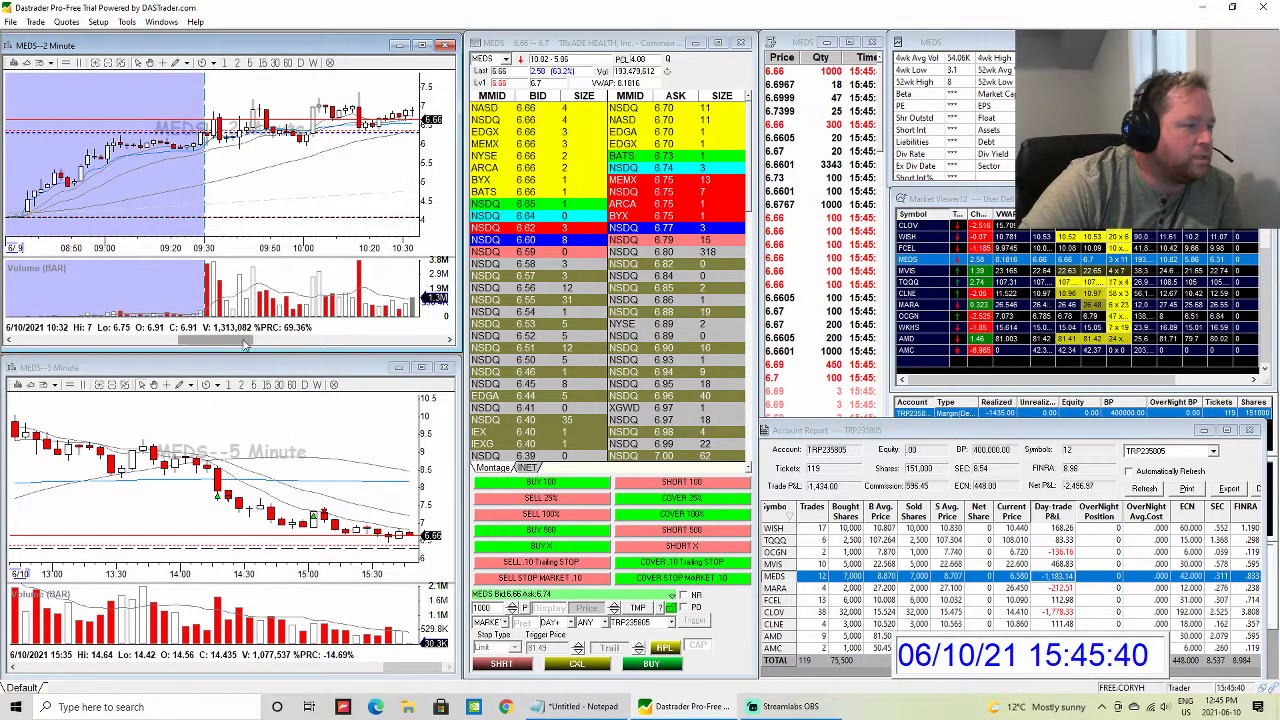
{"action": "left_click_drag", "start_coordinate": [241, 343], "coordinate": [268, 343]}
{"action": "left_click", "coordinate": [449, 341]}
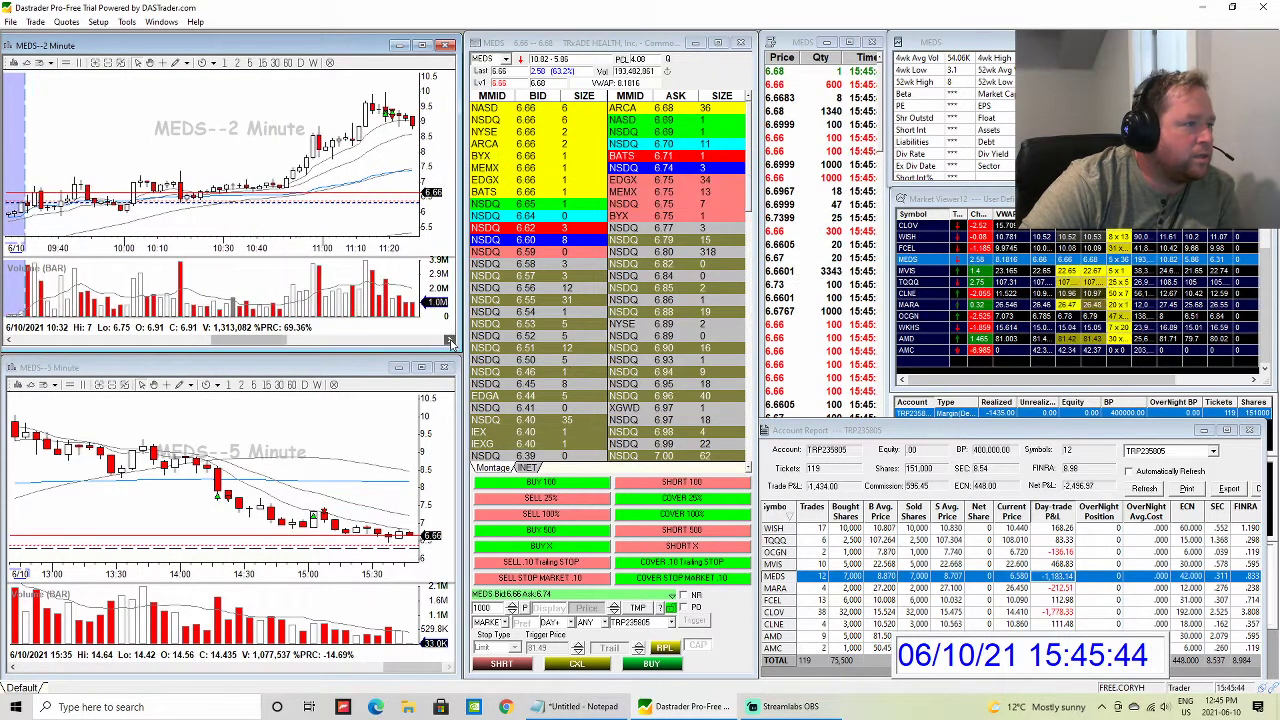
{"action": "left_click", "coordinate": [449, 341]}
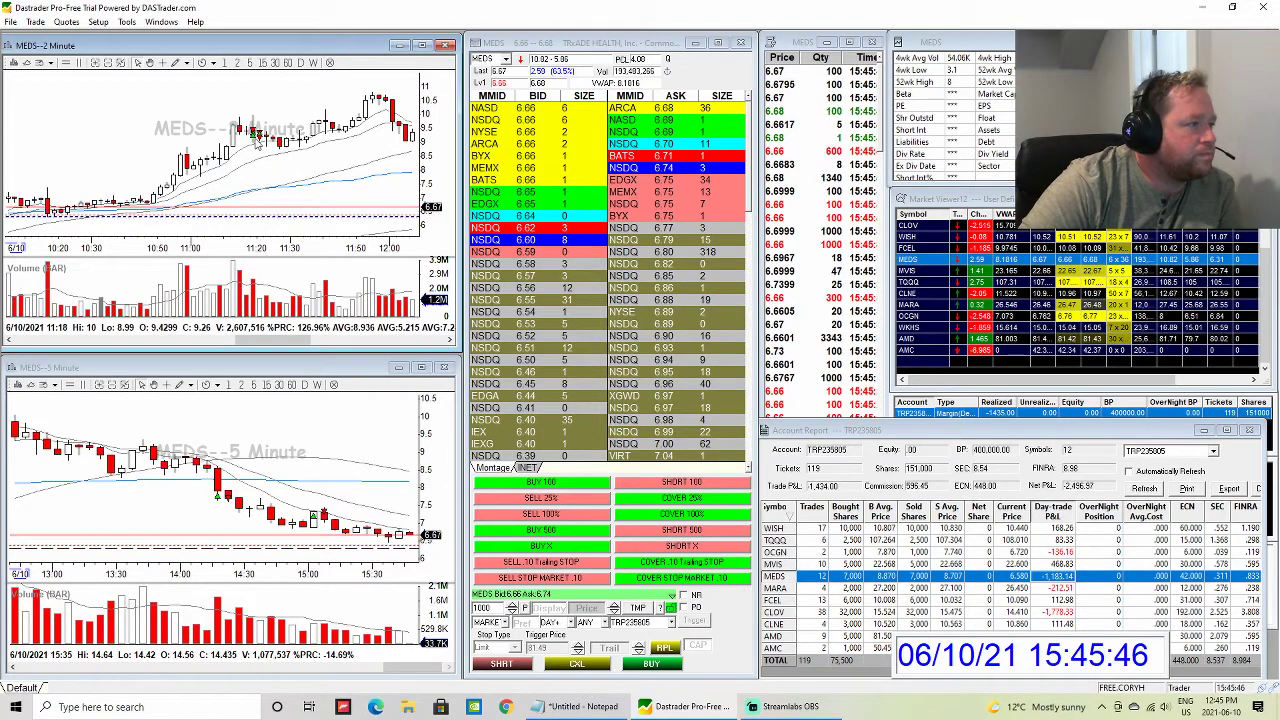
- Examine the MEDS trade markers on the 11:18 candle of the 2-minute chart at close range
{"action": "scroll", "coordinate": [258, 138], "scroll_direction": "up", "scroll_amount": 3}
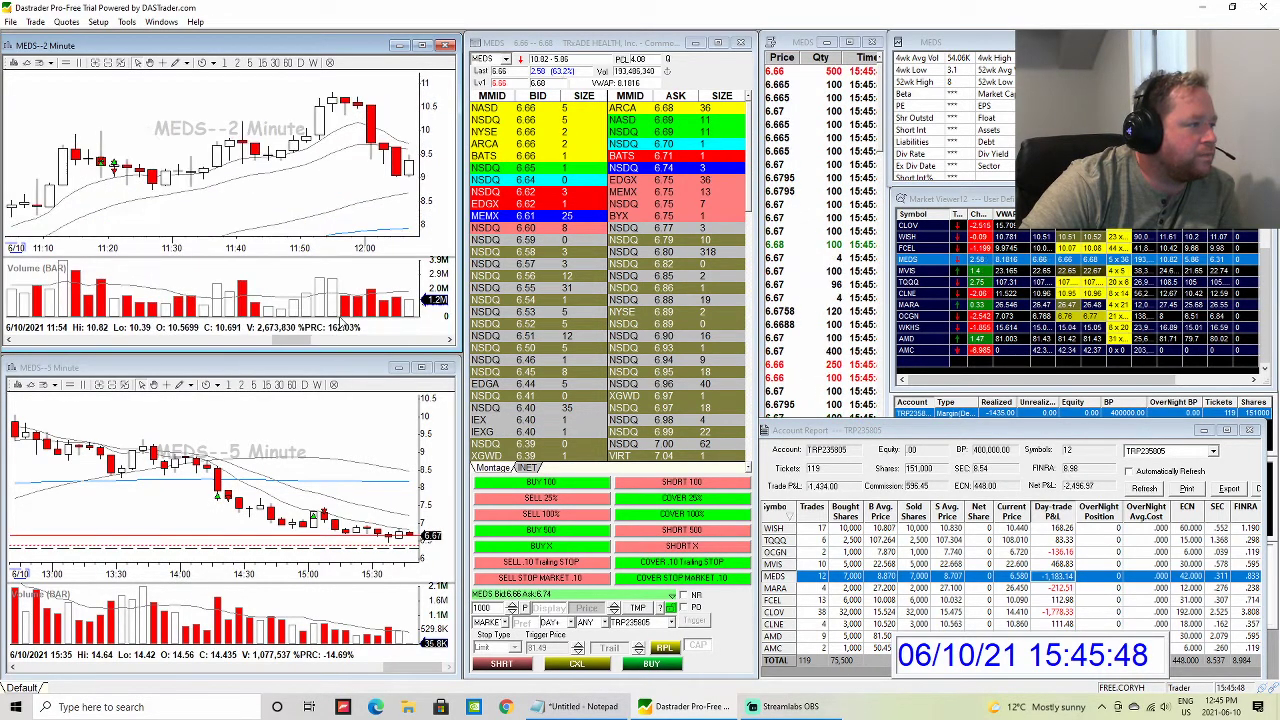
{"action": "scroll", "coordinate": [315, 178], "scroll_direction": "up", "scroll_amount": 3}
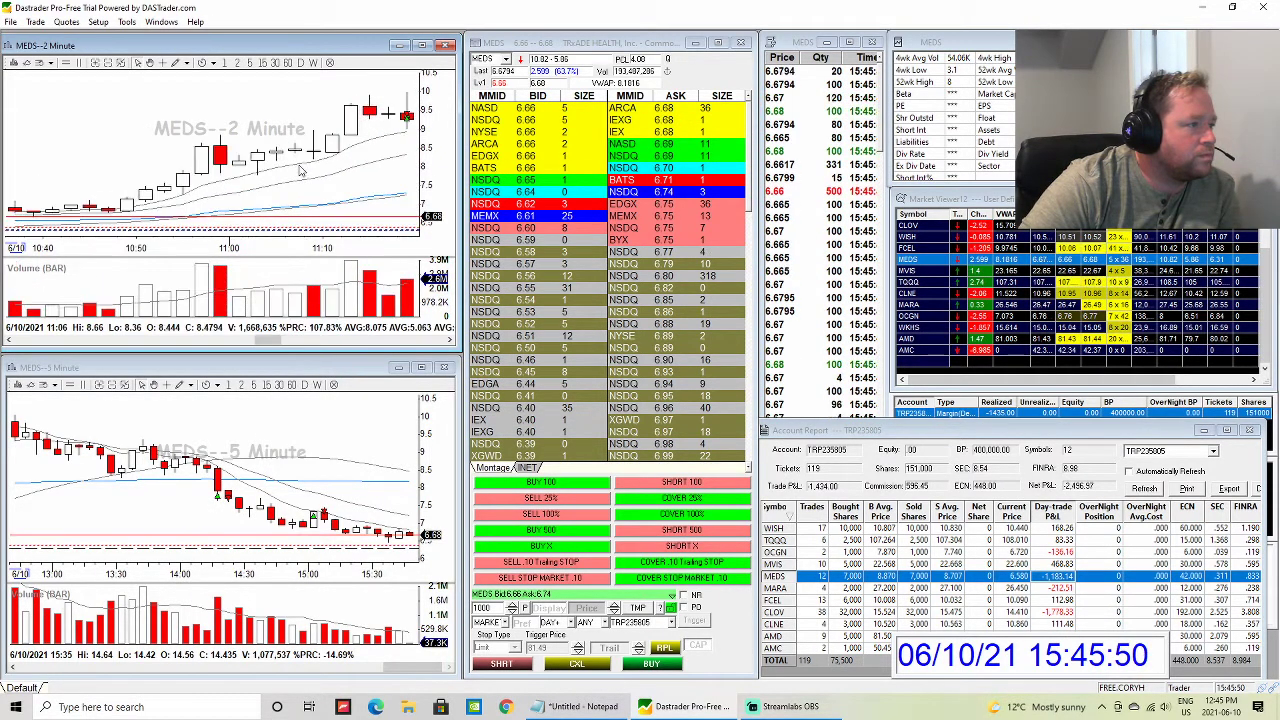
{"action": "scroll", "coordinate": [315, 178], "scroll_direction": "up", "scroll_amount": 3}
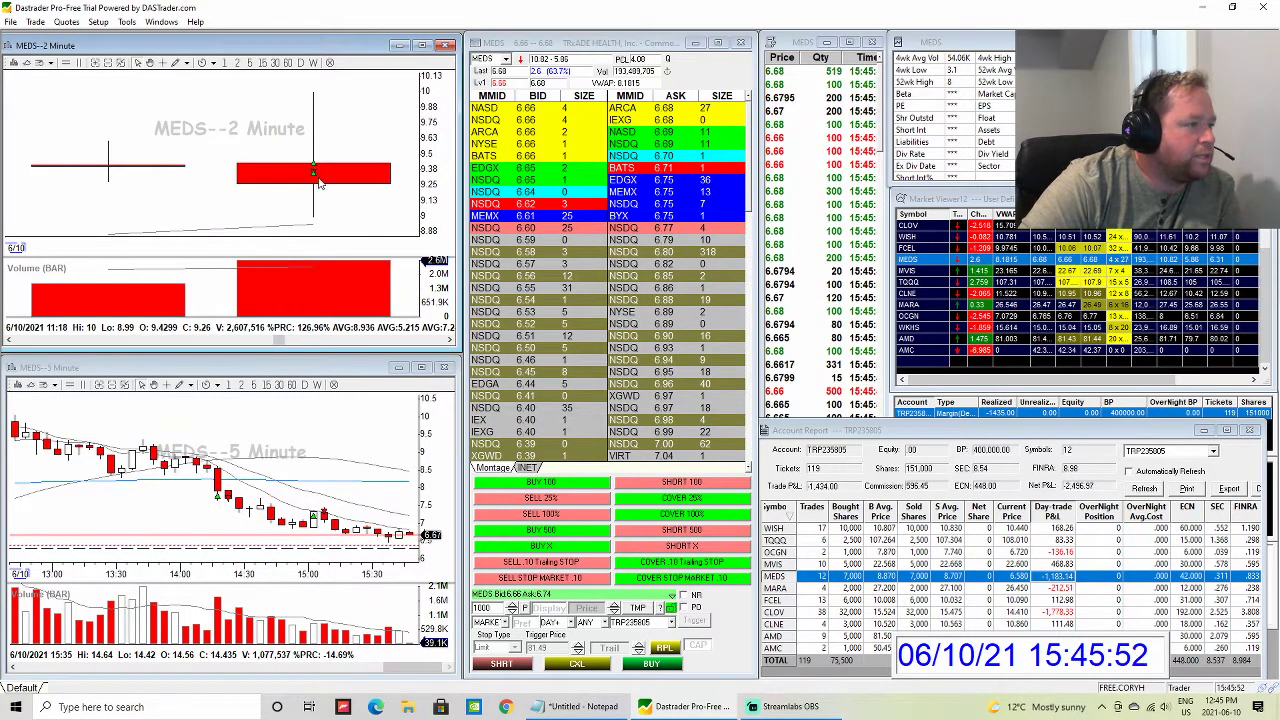
- Switch the upper MEDS chart to the 1-minute interval and narrow its time range to the afternoon decline
{"action": "left_click", "coordinate": [225, 63]}
{"action": "scroll", "coordinate": [185, 144], "scroll_direction": "up", "scroll_amount": 5}
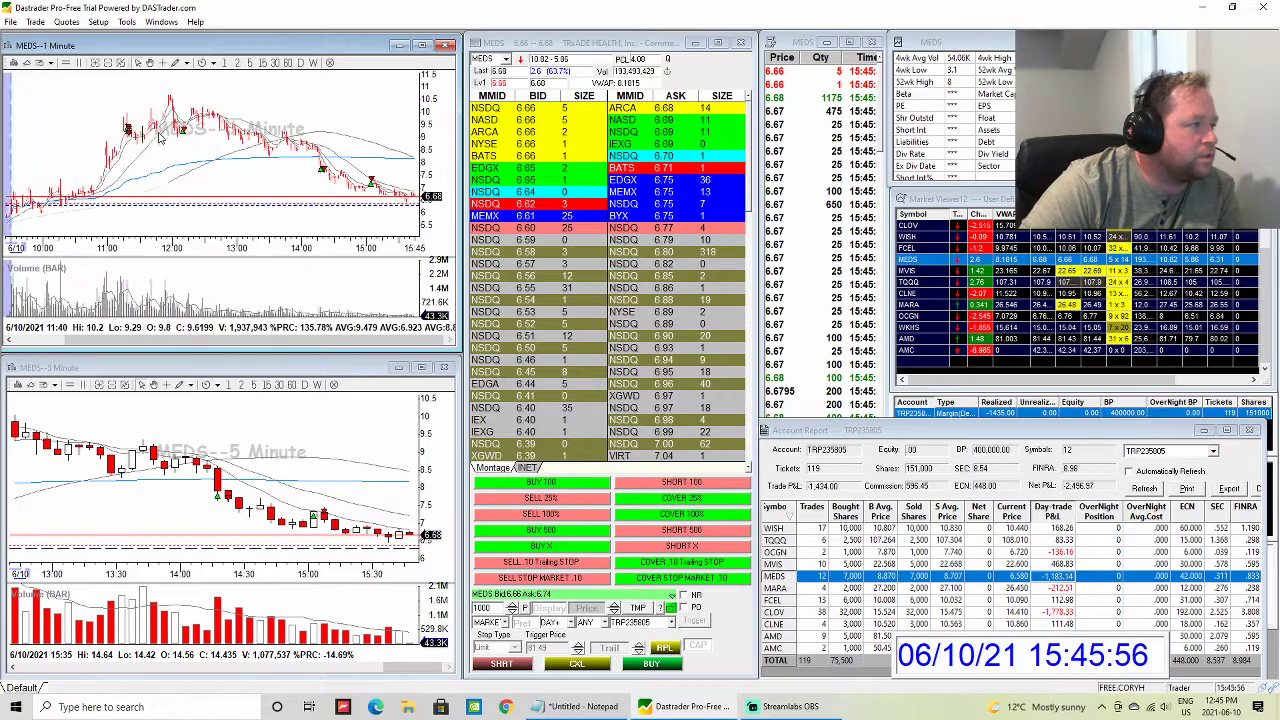
{"action": "scroll", "coordinate": [170, 180], "scroll_direction": "up", "scroll_amount": 3}
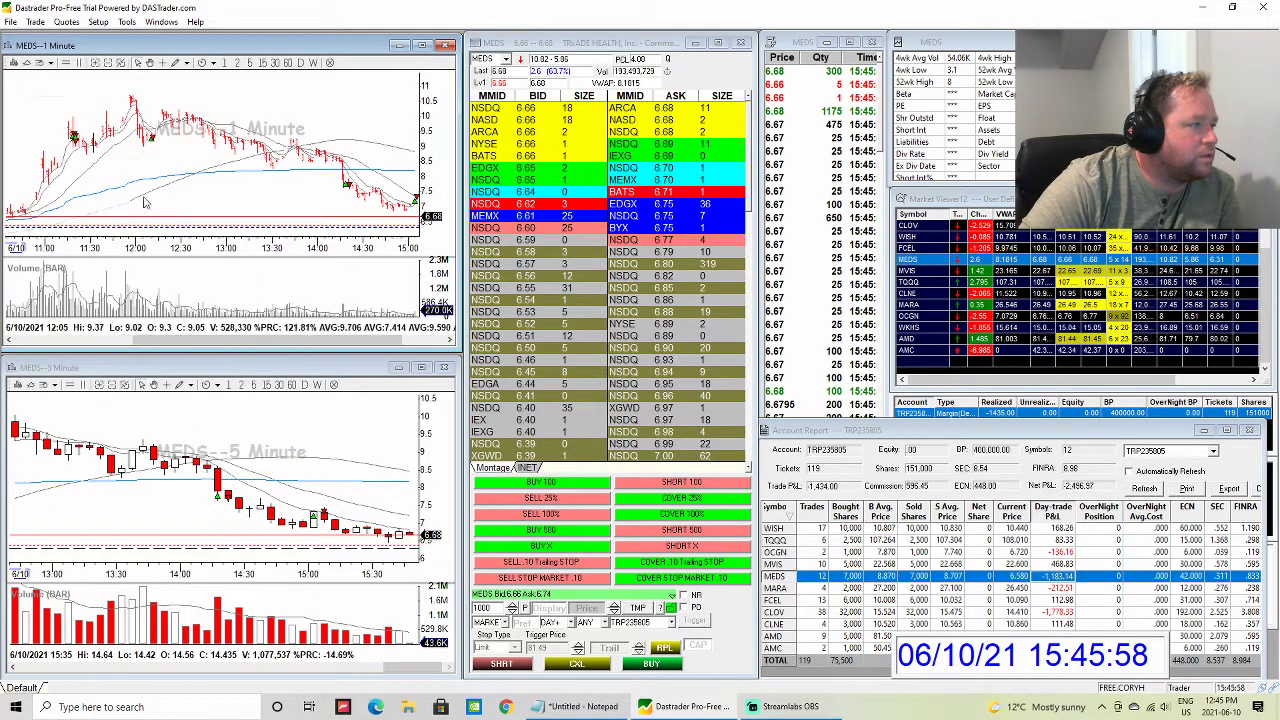
{"action": "left_click", "coordinate": [108, 63]}
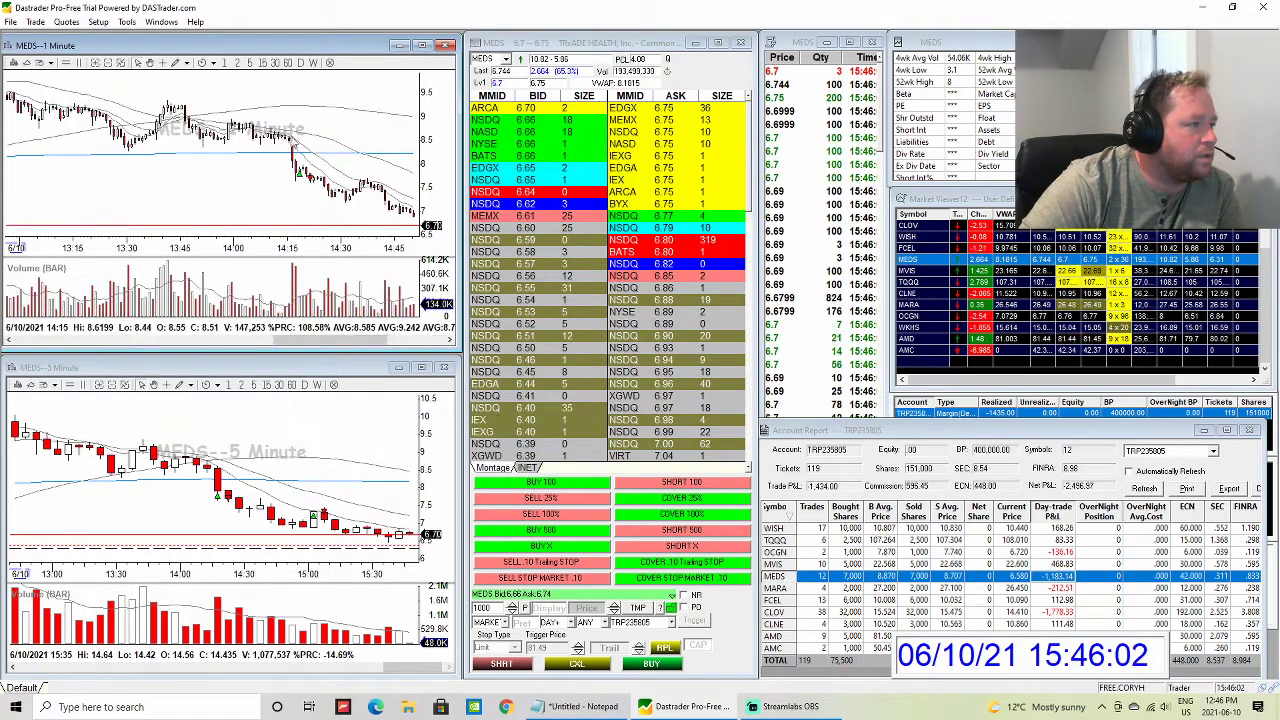
{"action": "left_click", "coordinate": [118, 62]}
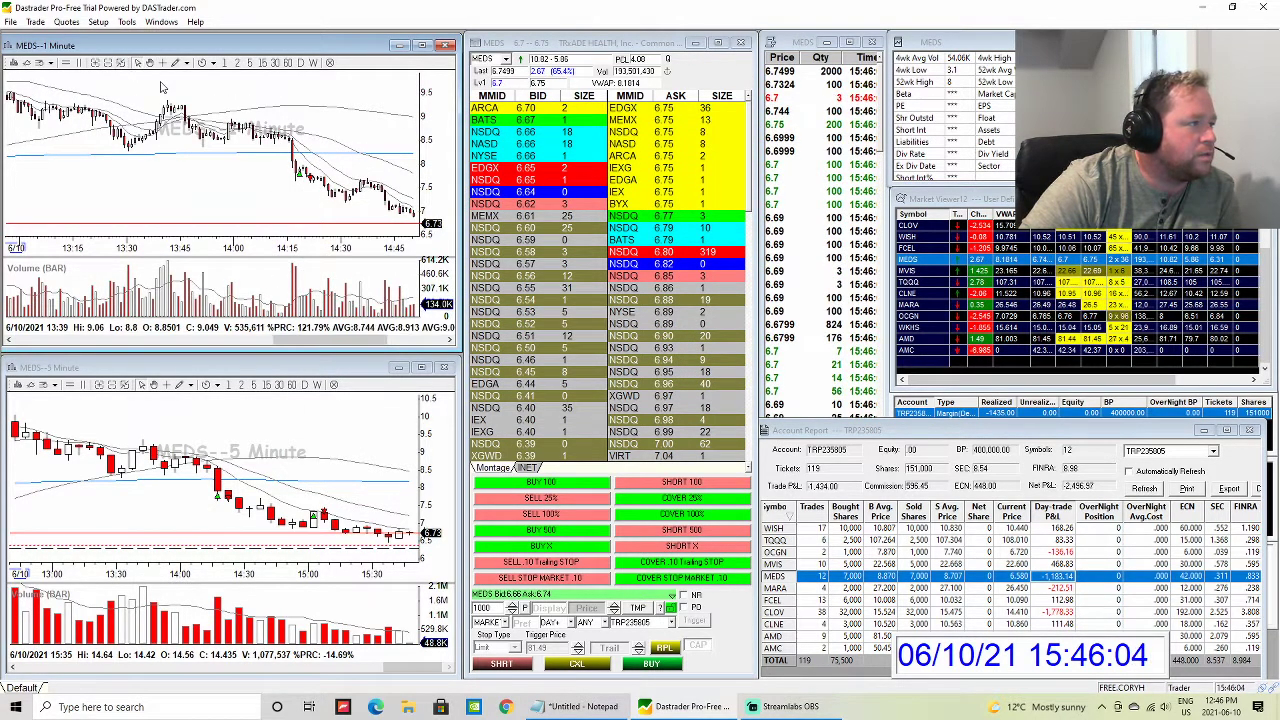
- Examine the MEDS 1-minute chart backwards from about 14:50 through the 11:20 trades to the 9:30 open
{"action": "left_click_drag", "start_coordinate": [343, 347], "coordinate": [378, 346]}
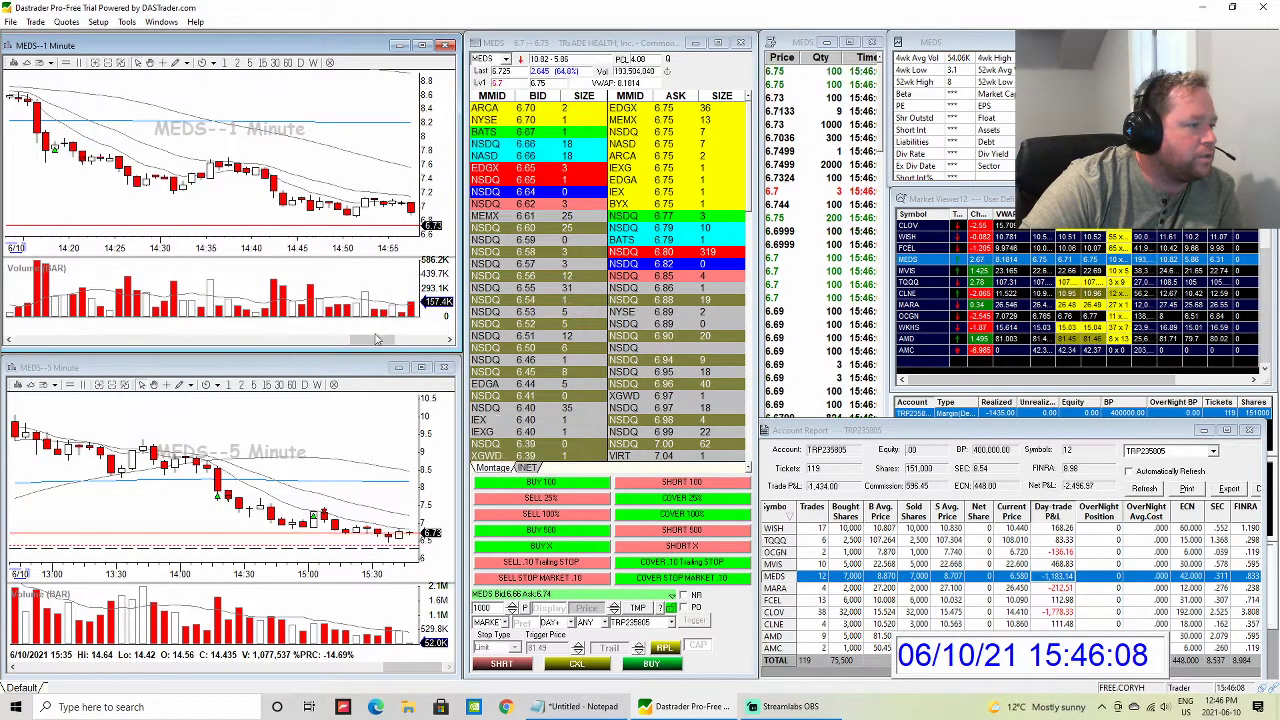
{"action": "left_click", "coordinate": [243, 347]}
{"action": "left_click", "coordinate": [240, 347]}
{"action": "left_click", "coordinate": [240, 347]}
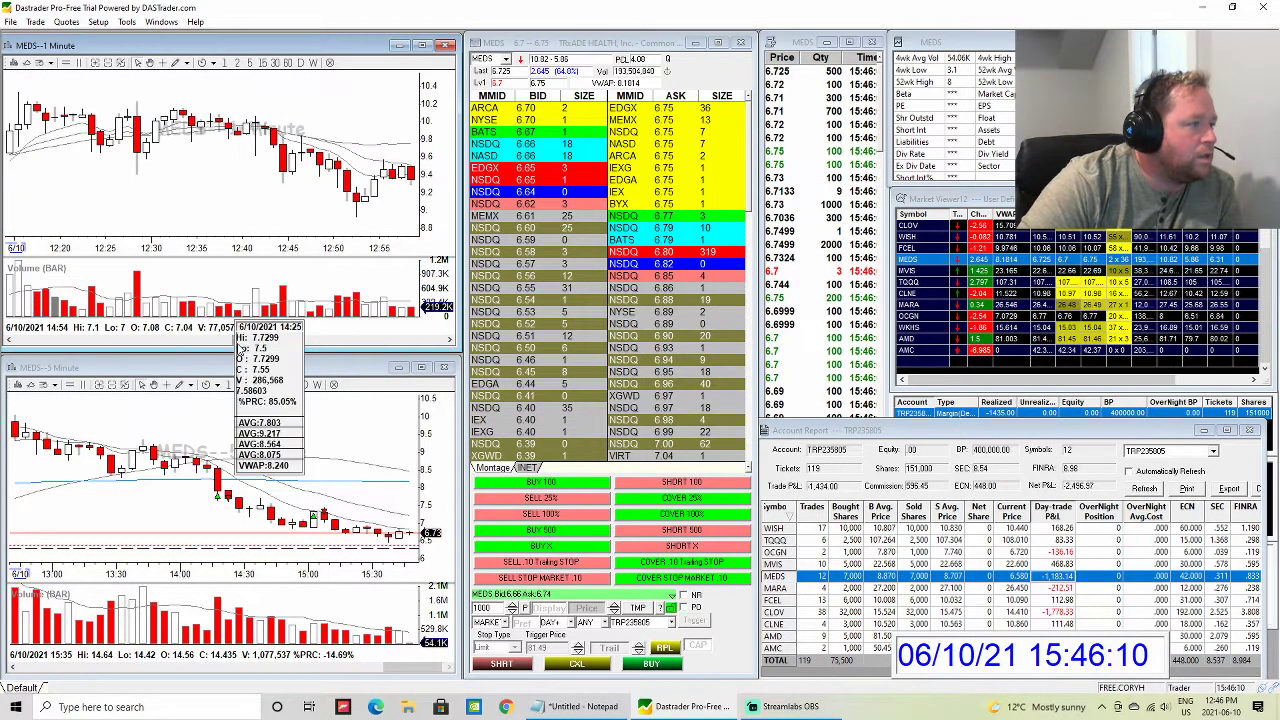
{"action": "left_click", "coordinate": [220, 341]}
{"action": "left_click", "coordinate": [183, 341]}
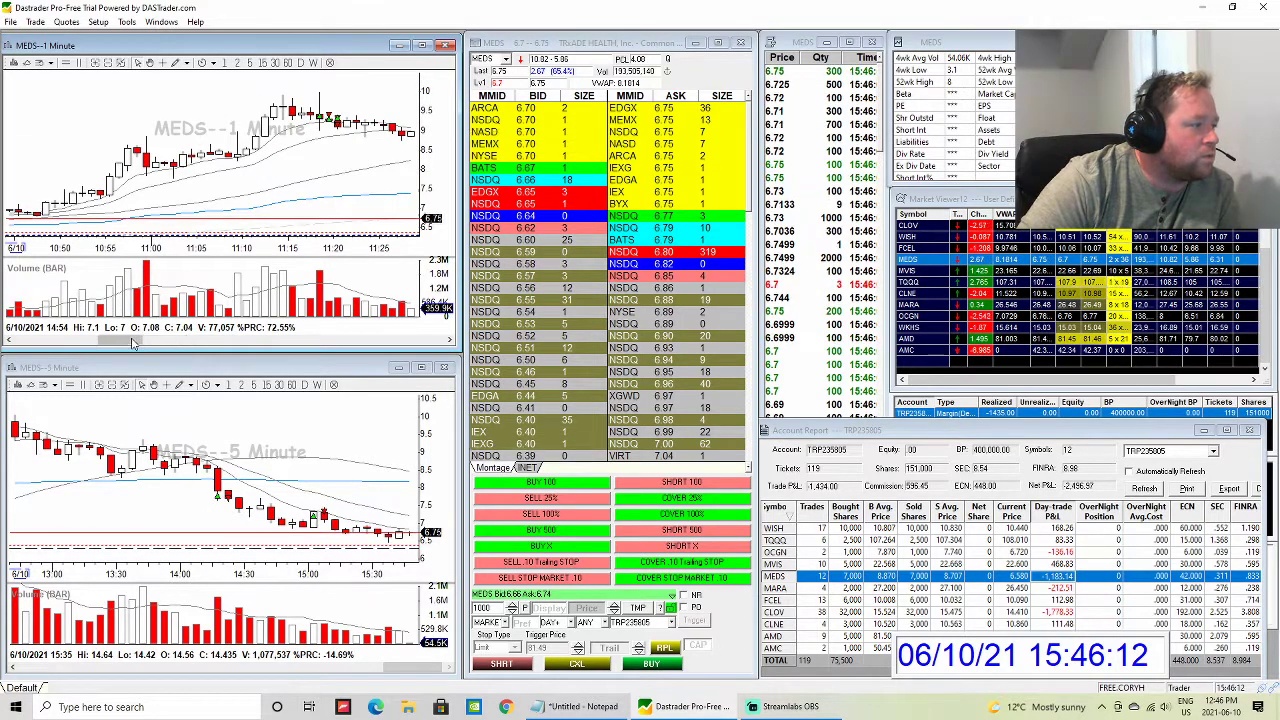
{"action": "left_click", "coordinate": [118, 341]}
{"action": "left_click_drag", "start_coordinate": [118, 341], "coordinate": [78, 345]}
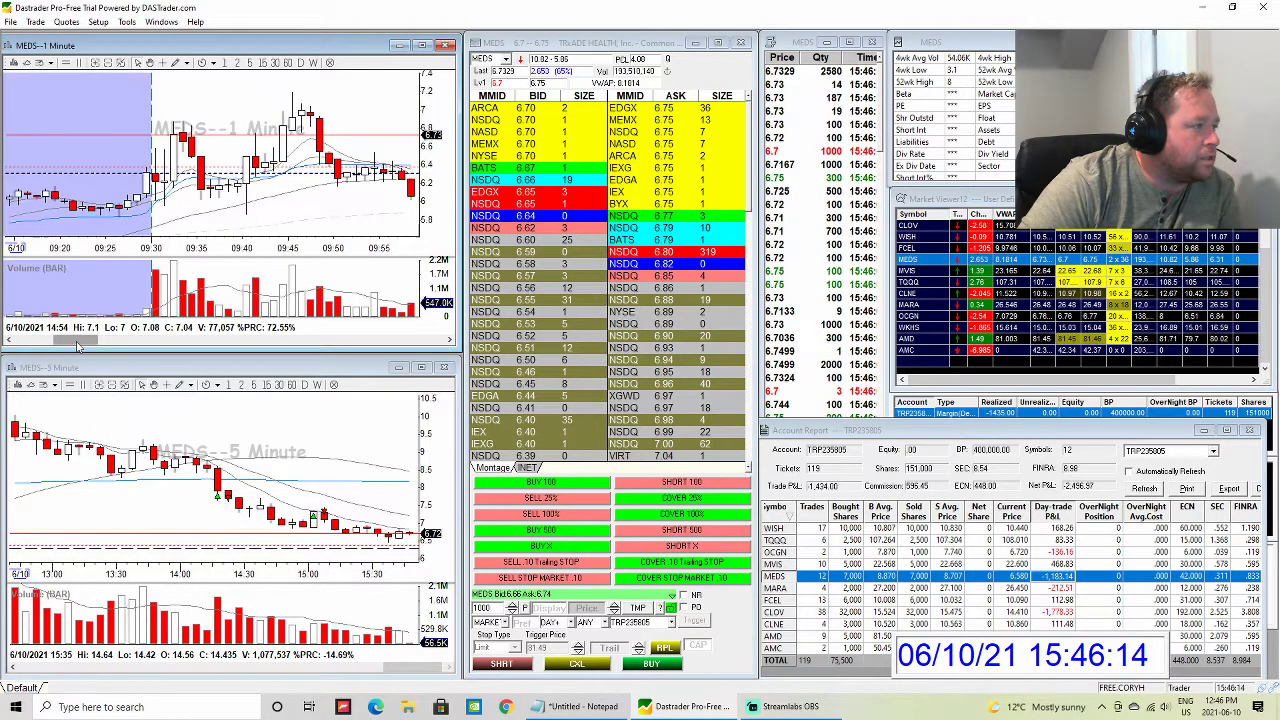
- Examine the MEDS trade markers on the 1-minute chart near 11:20 and 12:10
{"action": "left_click", "coordinate": [180, 343]}
{"action": "left_click", "coordinate": [197, 344]}
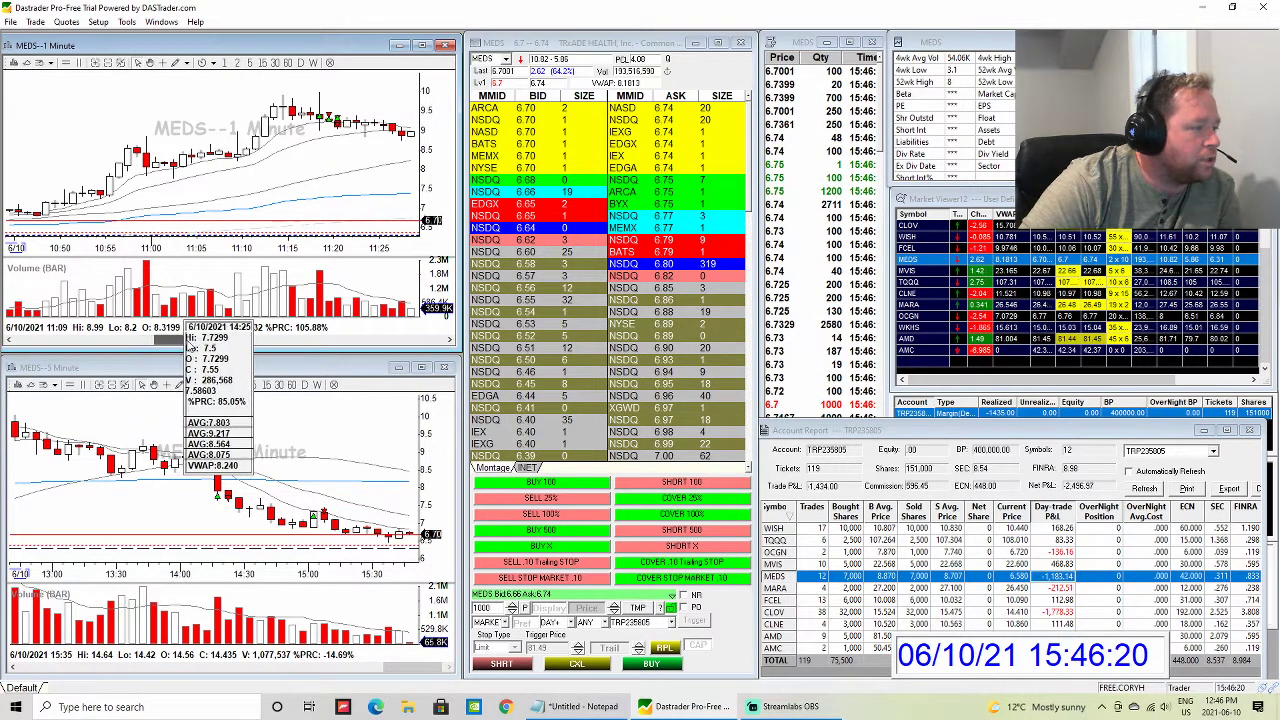
{"action": "left_click_drag", "start_coordinate": [180, 343], "coordinate": [196, 343]}
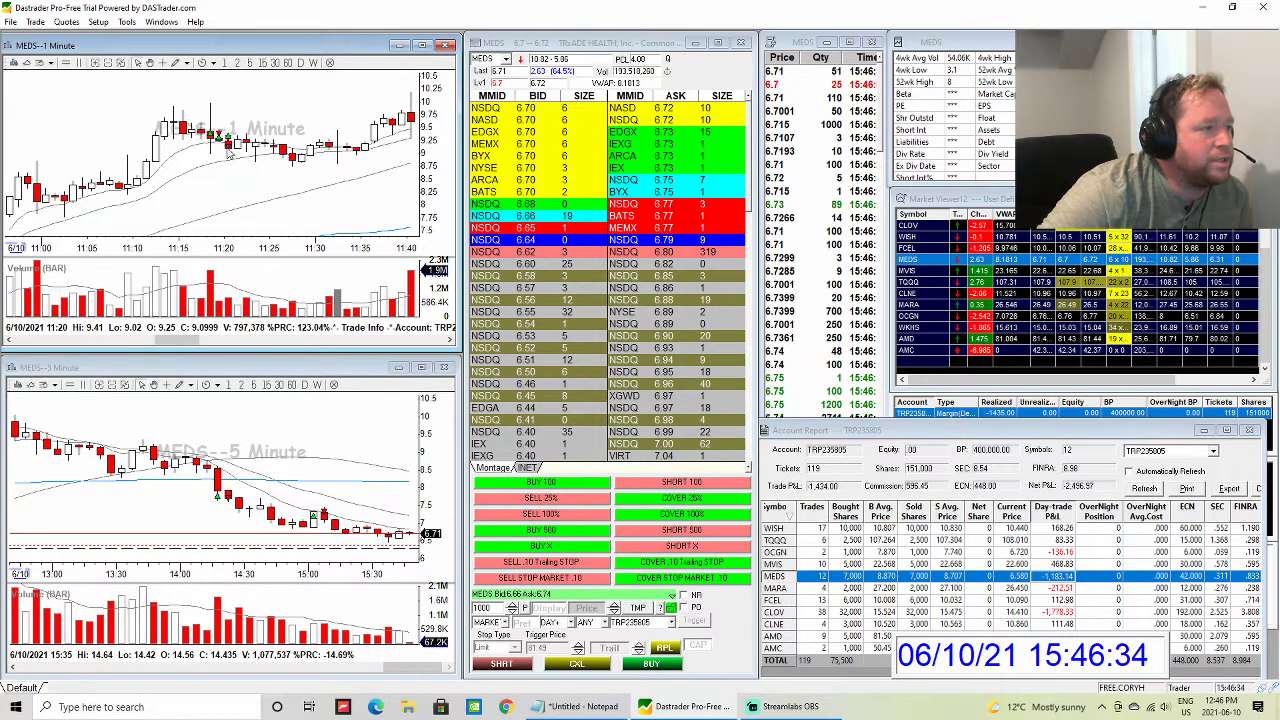
{"action": "left_click", "coordinate": [251, 342]}
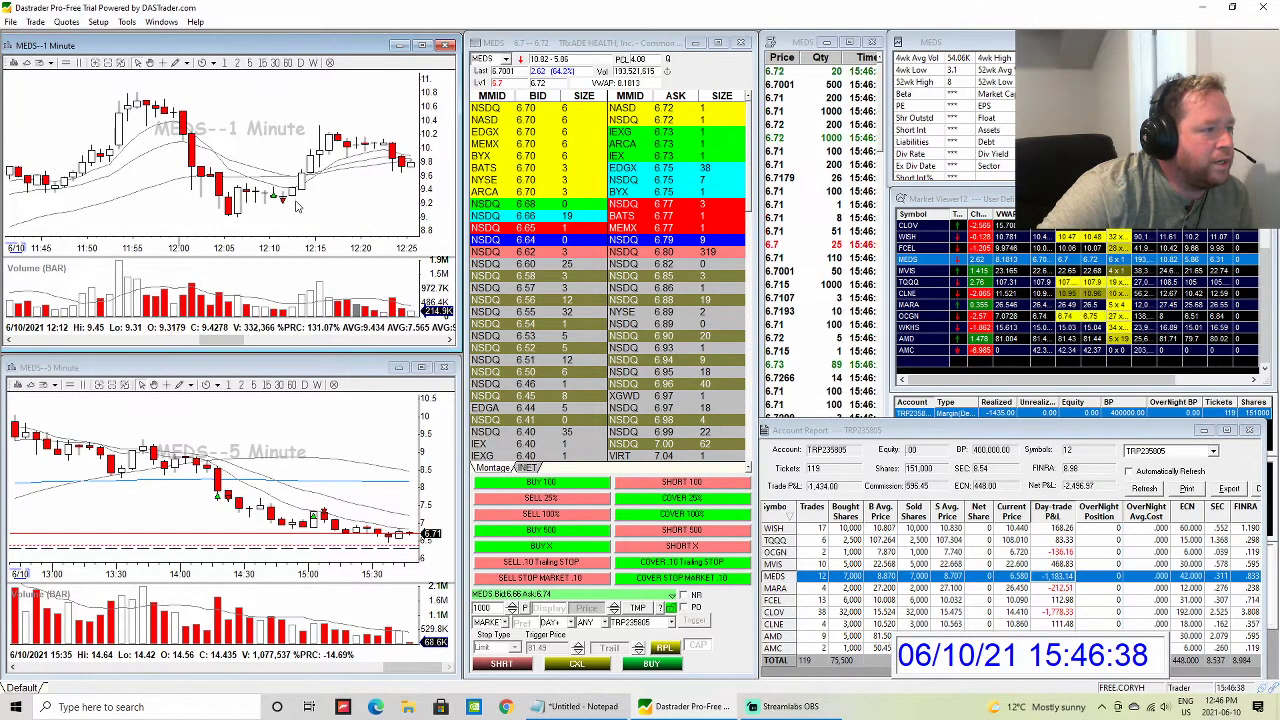
- Examine the MEDS 1-minute chart from about 12:30 to the latest candles, and revisit the trades around 12:10 to 12:45
{"action": "left_click", "coordinate": [351, 342]}
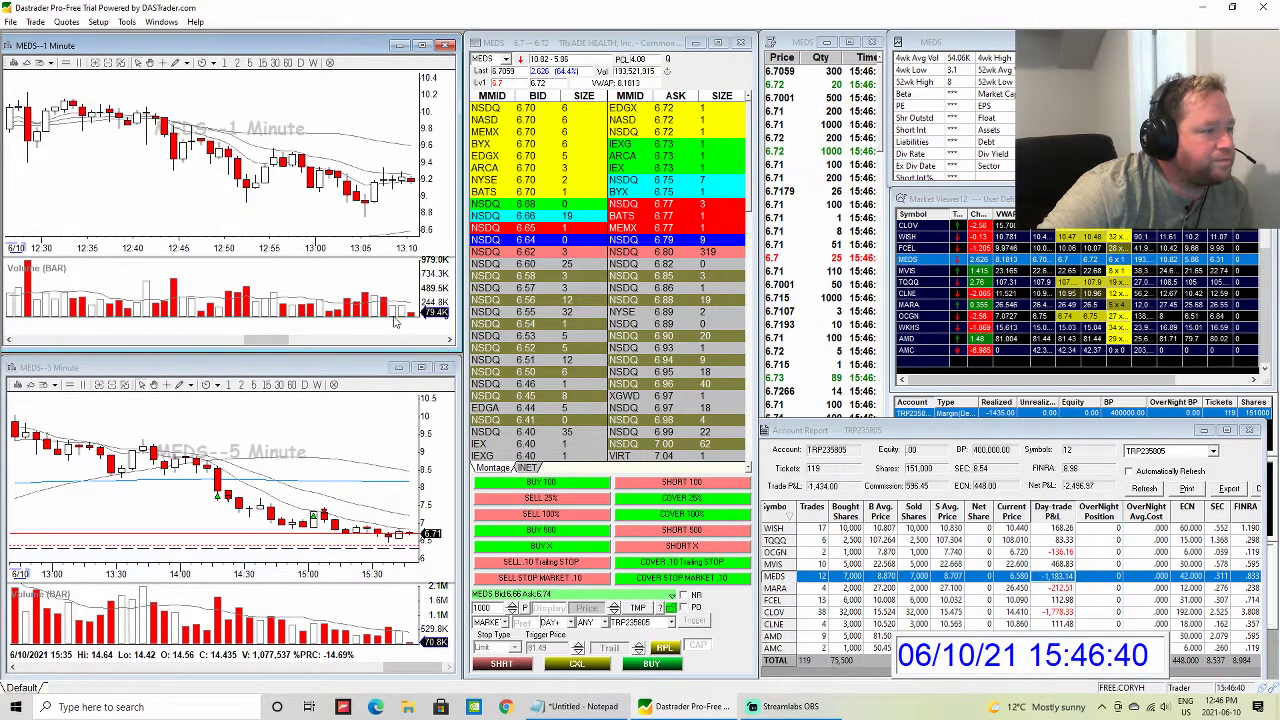
{"action": "left_click", "coordinate": [382, 343]}
{"action": "left_click", "coordinate": [381, 344]}
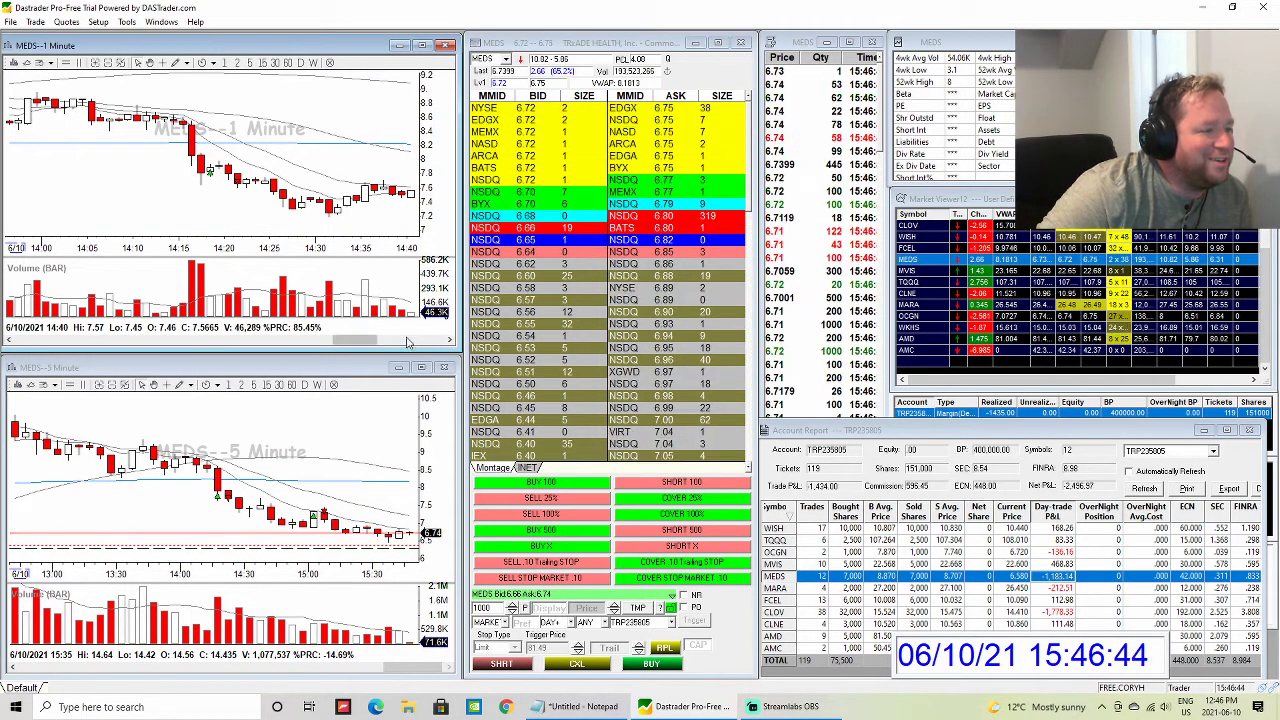
{"action": "left_click", "coordinate": [436, 343]}
{"action": "left_click", "coordinate": [436, 343]}
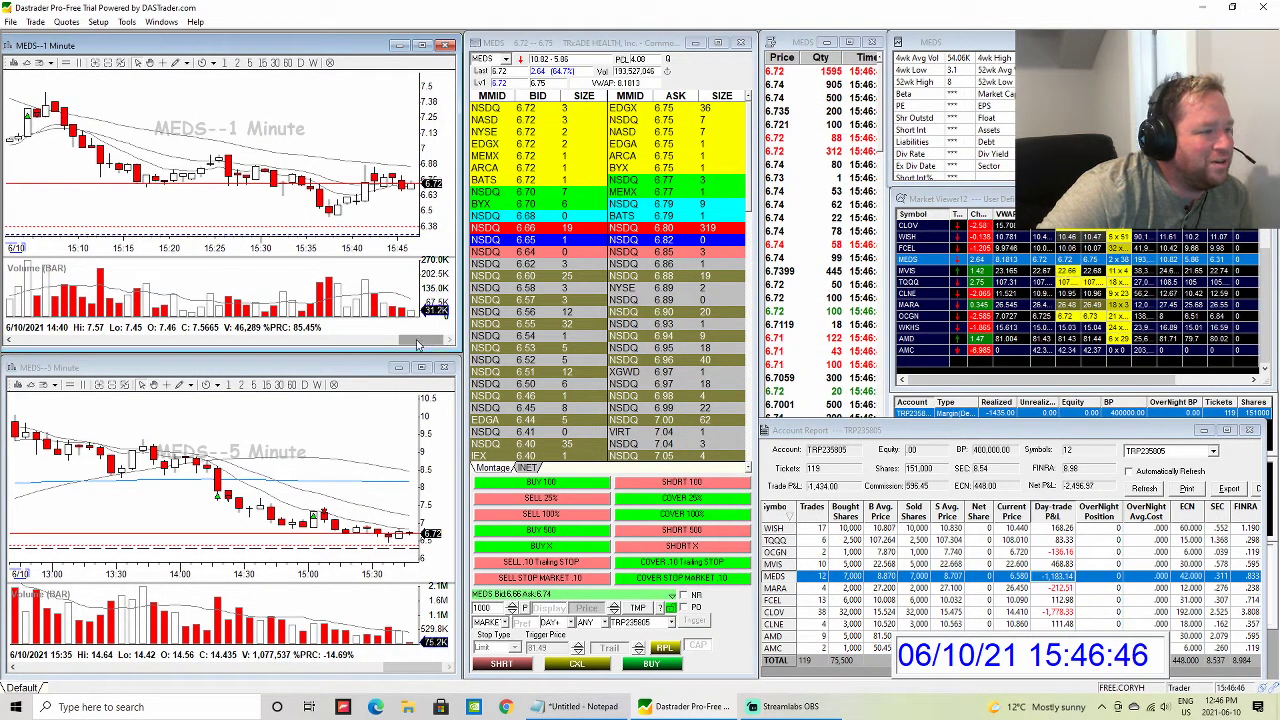
{"action": "left_click_drag", "start_coordinate": [418, 344], "coordinate": [225, 343]}
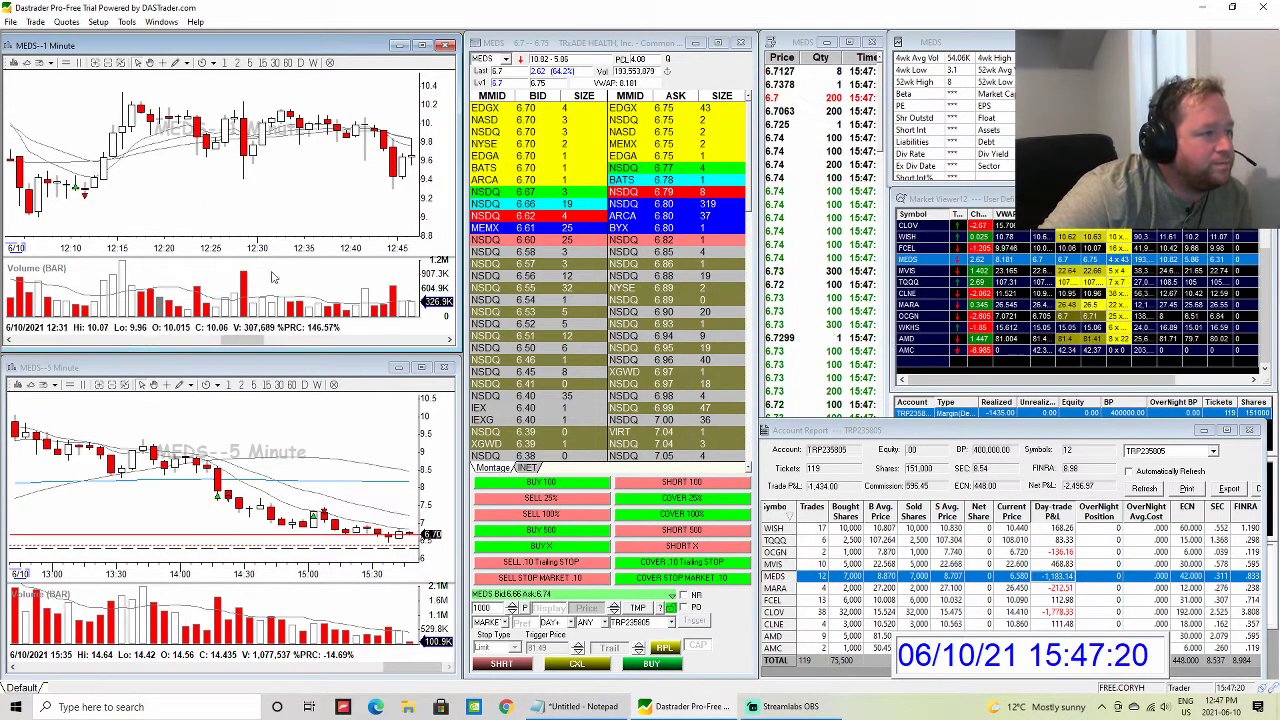
{"action": "scroll", "coordinate": [202, 266], "scroll_direction": "down", "scroll_amount": 3}
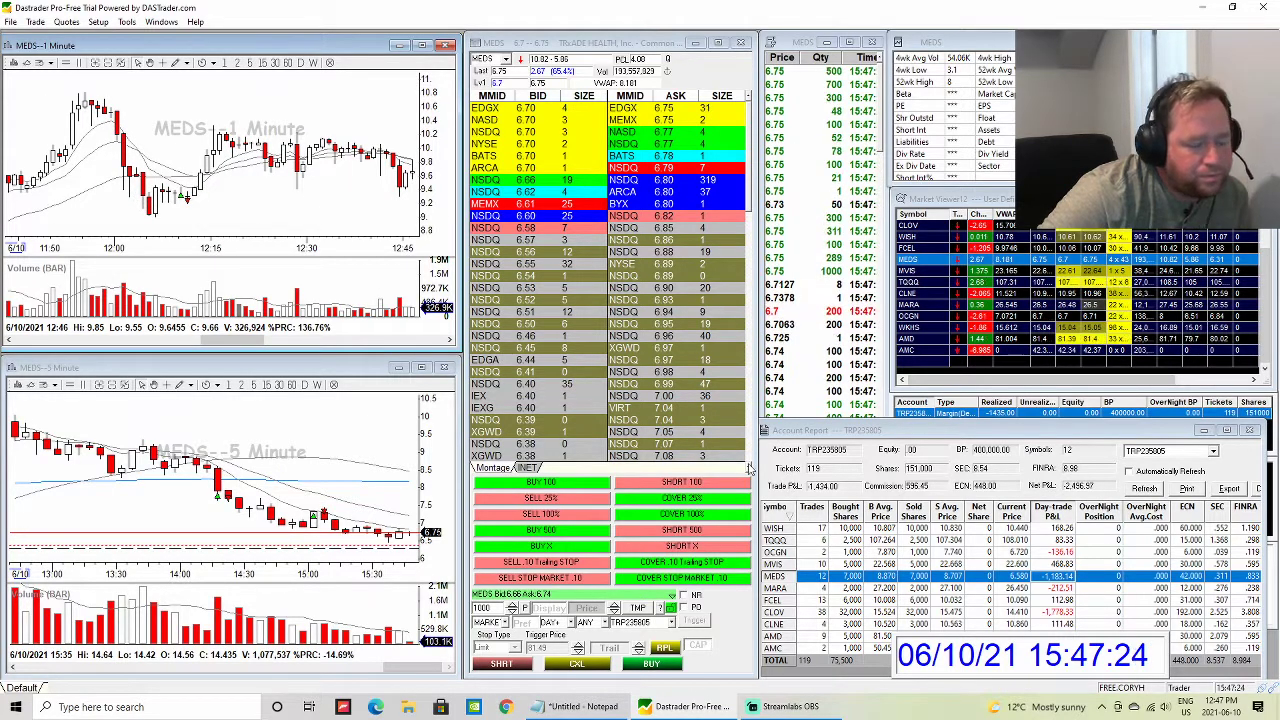
- Move the account report window up to uncover its totals row, and highlight the CLOV and AMC rows to check their P&L
{"action": "left_click", "coordinate": [1059, 612]}
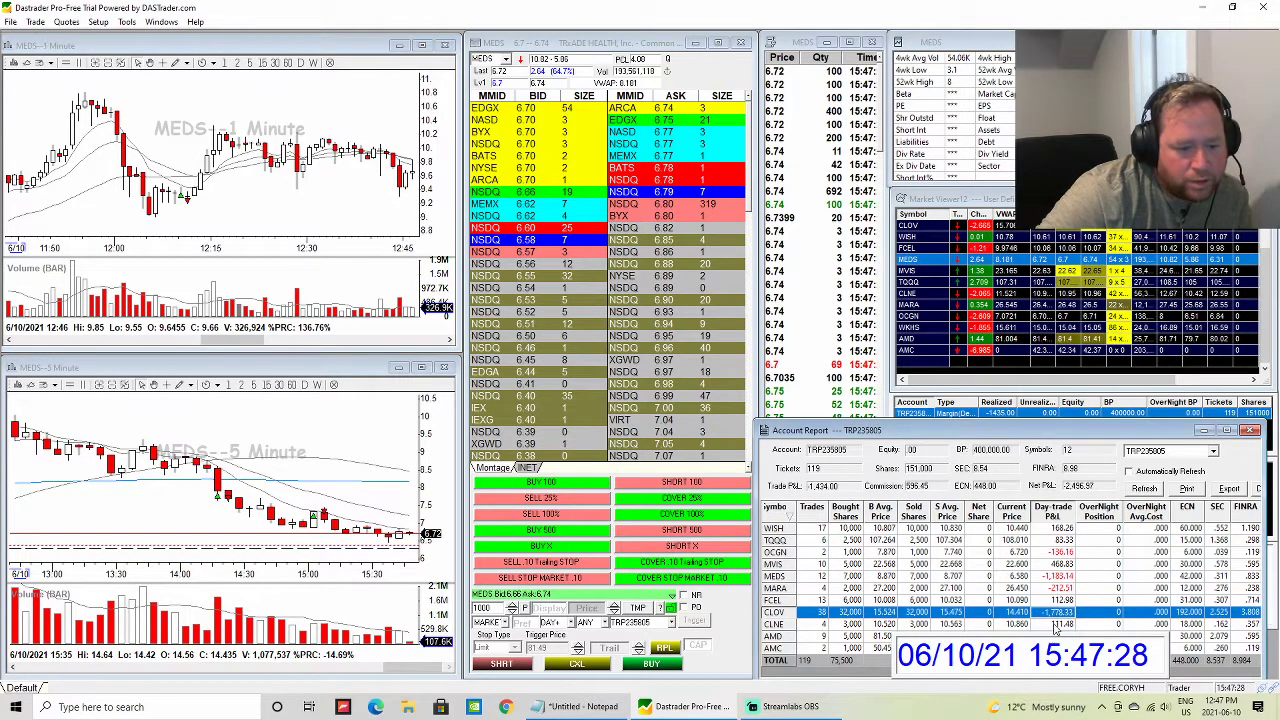
{"action": "left_click_drag", "start_coordinate": [1012, 432], "coordinate": [1009, 354]}
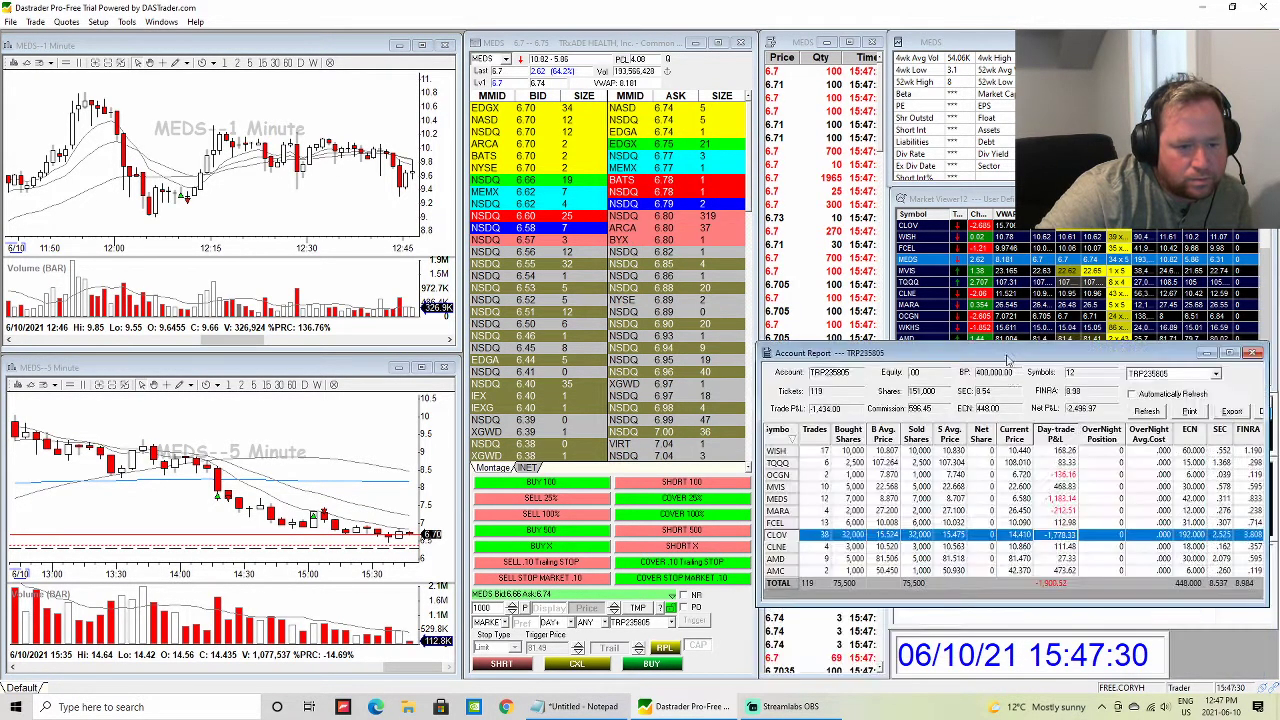
{"action": "left_click", "coordinate": [1030, 571]}
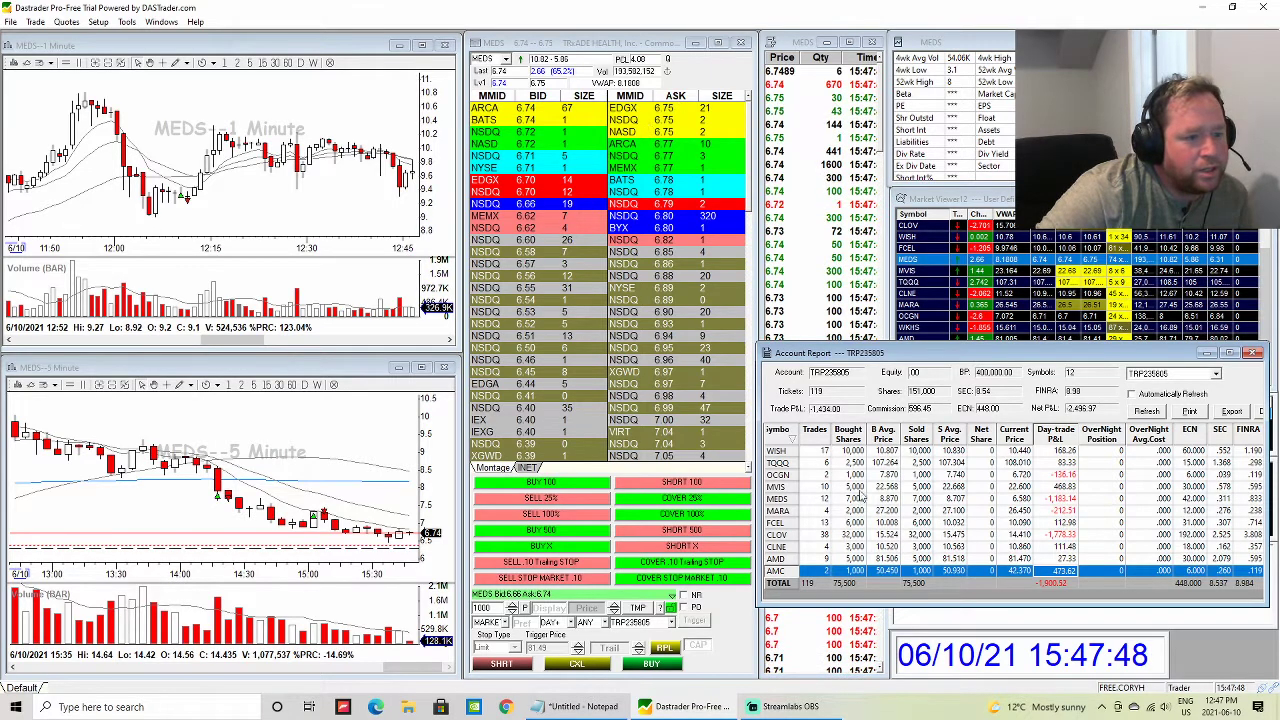
- Add AMC to the end of the watchlist and load its quotes and charts
{"action": "left_click", "coordinate": [950, 205]}
{"action": "left_click", "coordinate": [918, 351]}
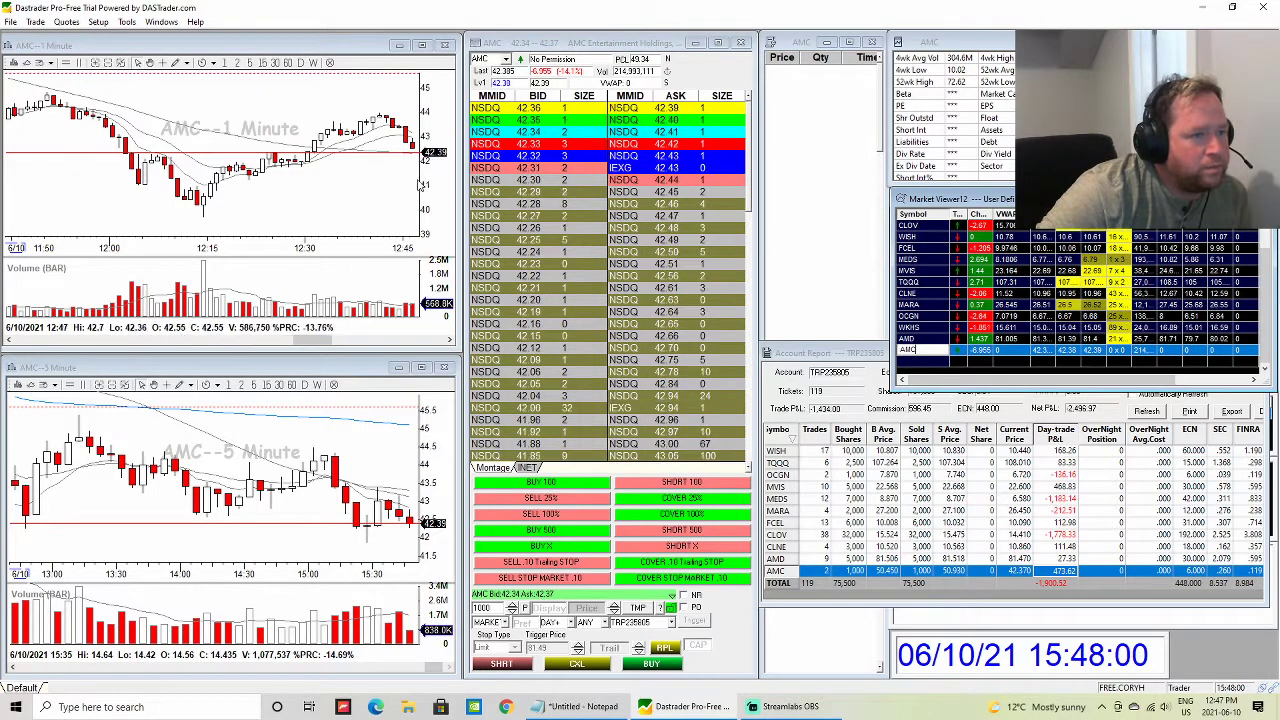
{"action": "left_click", "coordinate": [805, 62]}
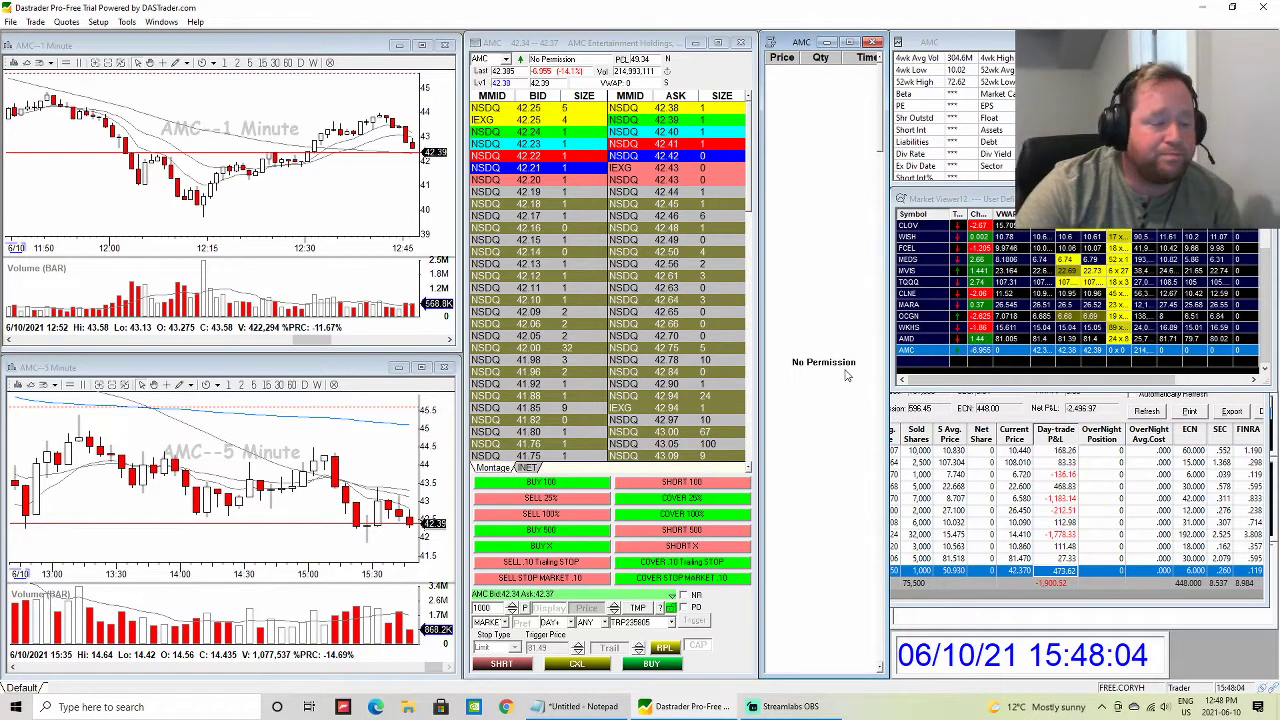
{"action": "left_click", "coordinate": [669, 62]}
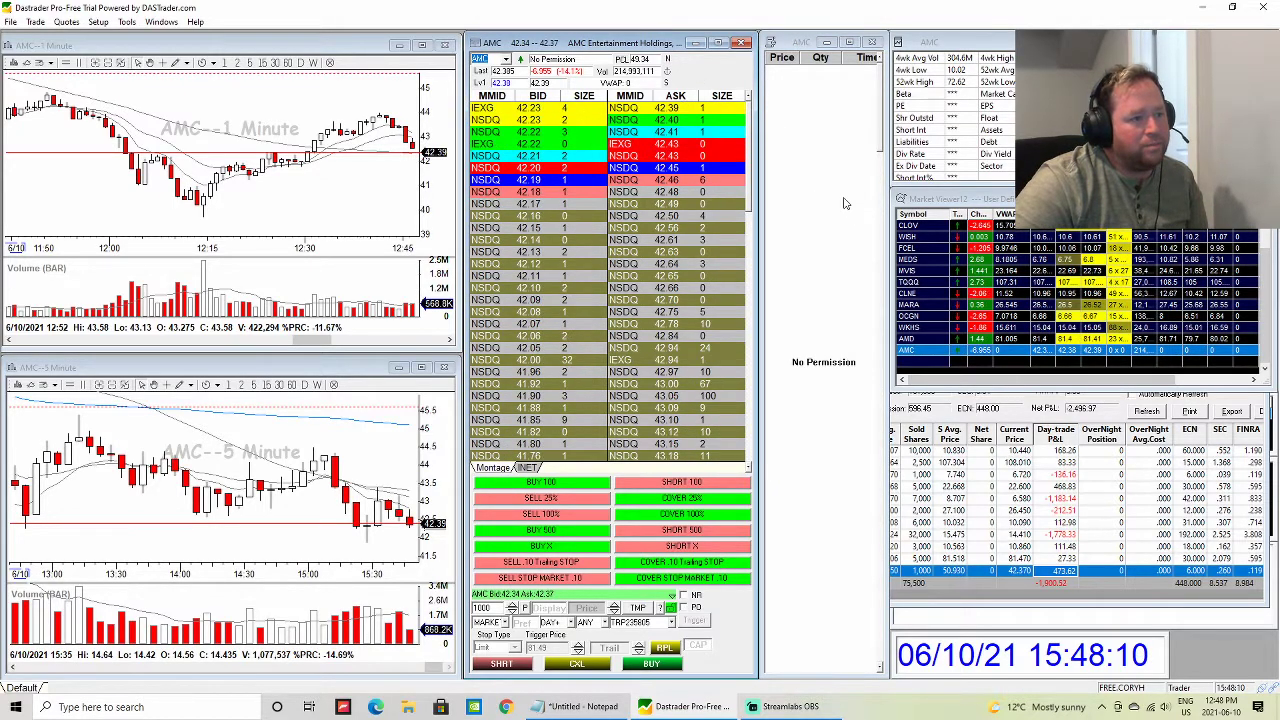
- Load FCEL, highlight its account report row to check the P&L, and view its 1-minute chart from the 9:30 open
{"action": "left_click", "coordinate": [923, 250]}
{"action": "scroll", "coordinate": [926, 270], "scroll_direction": "up", "scroll_amount": 1}
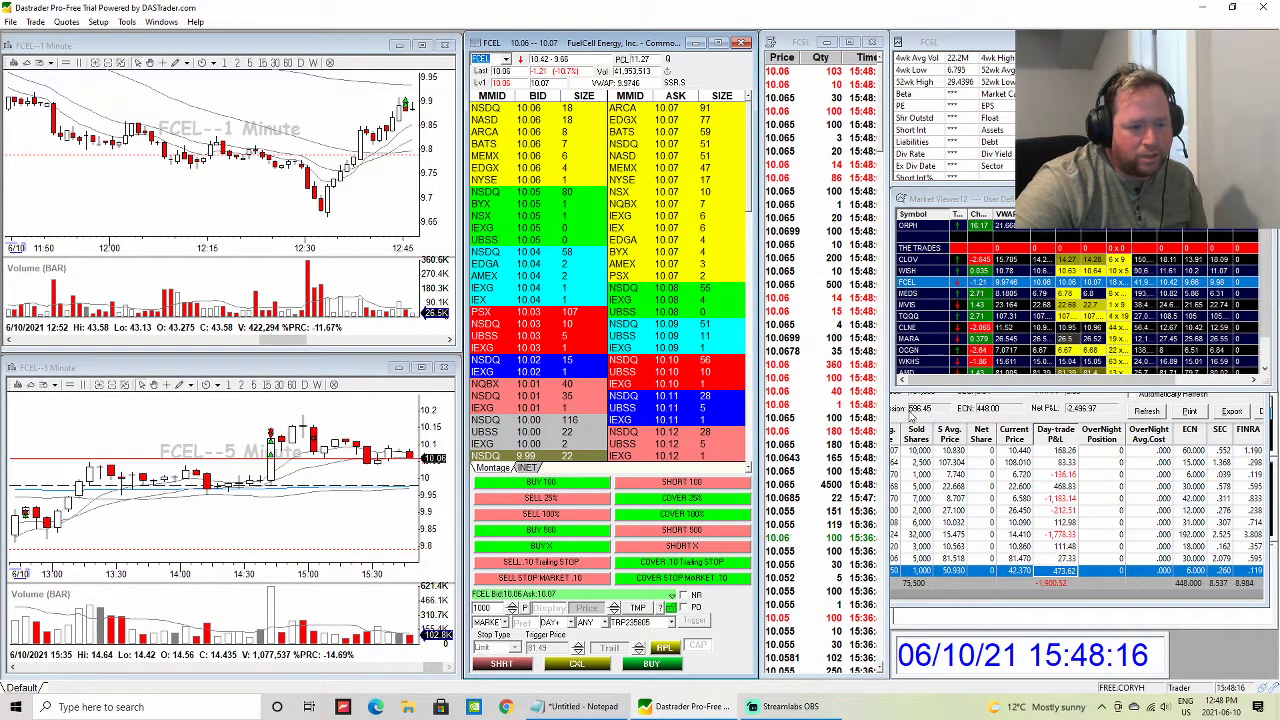
{"action": "left_click", "coordinate": [956, 476]}
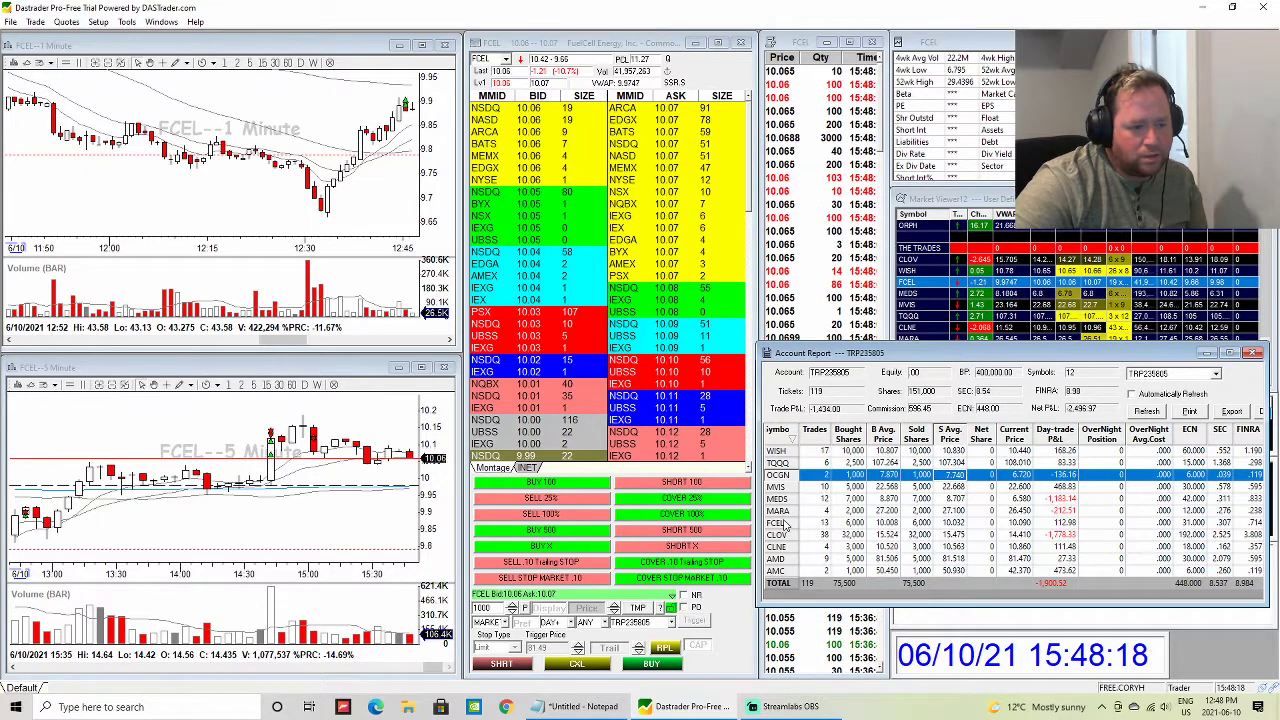
{"action": "left_click", "coordinate": [1063, 525]}
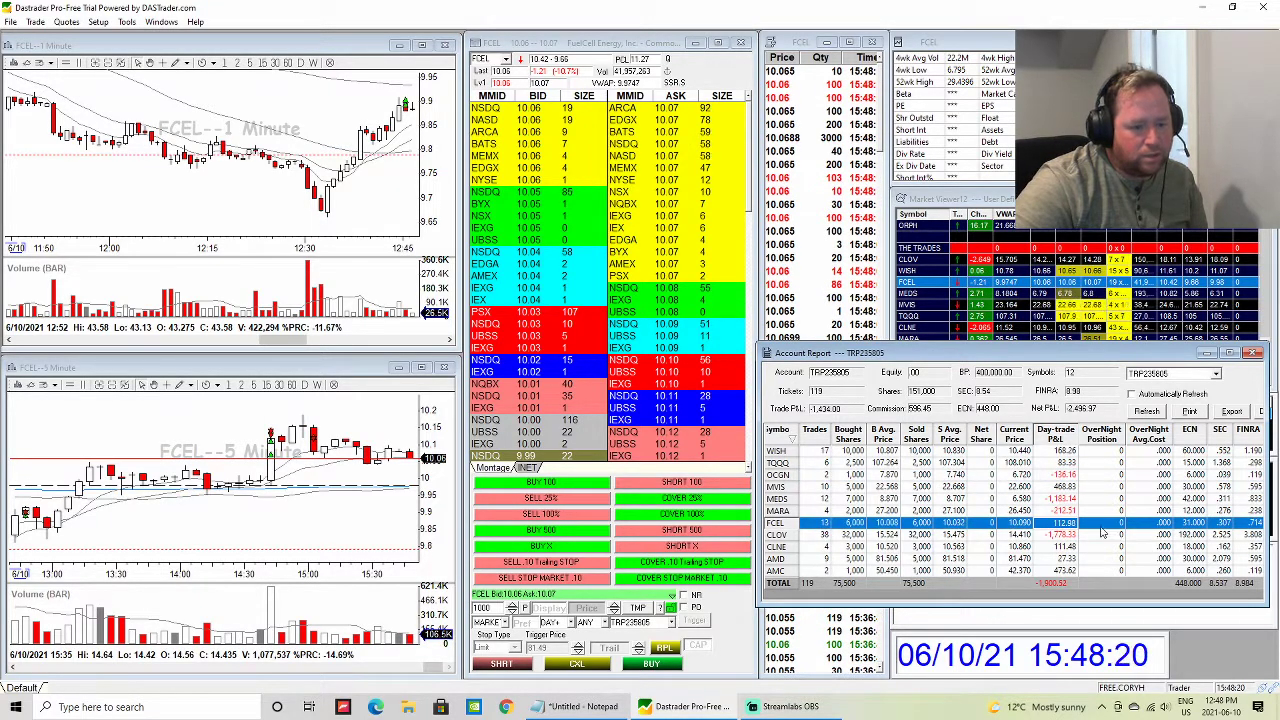
{"action": "left_click", "coordinate": [296, 346]}
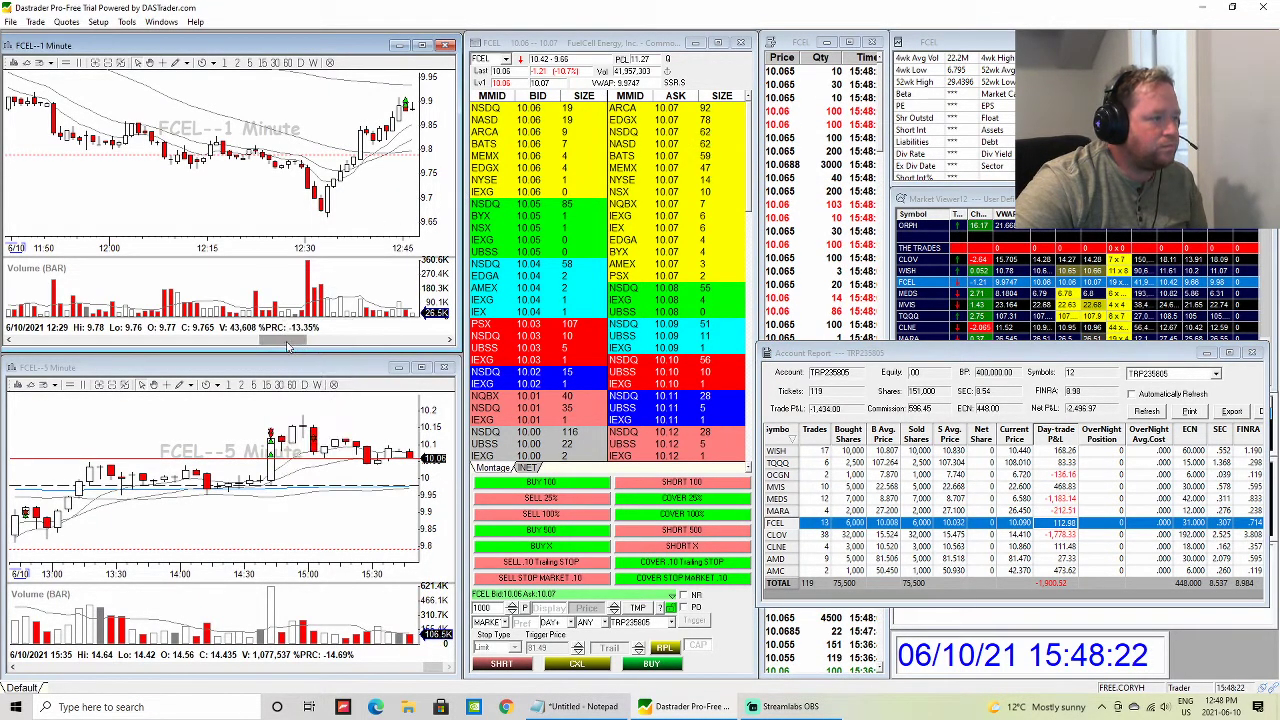
{"action": "left_click_drag", "start_coordinate": [288, 346], "coordinate": [166, 352]}
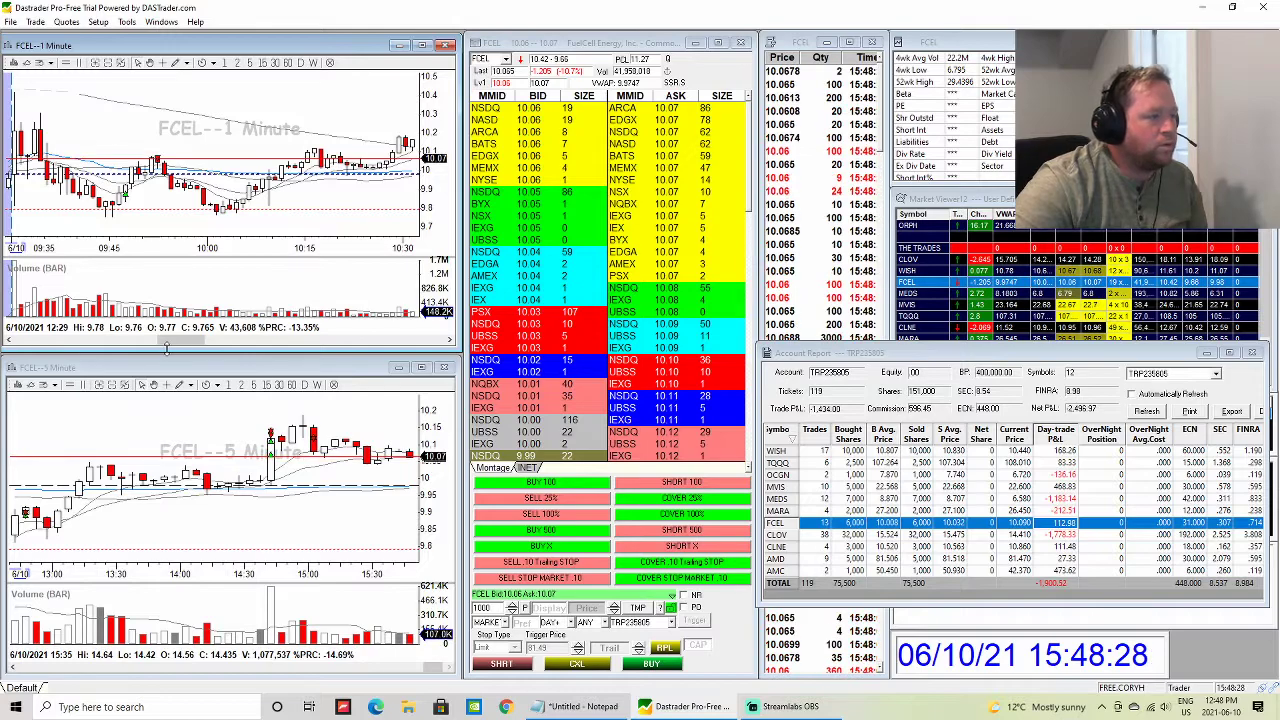
- View the AMC morning trade on the 1-minute chart, and delete AMC from the watchlist
{"action": "left_click", "coordinate": [988, 200]}
{"action": "left_click", "coordinate": [951, 339]}
{"action": "scroll", "coordinate": [949, 343], "scroll_direction": "down", "scroll_amount": 1}
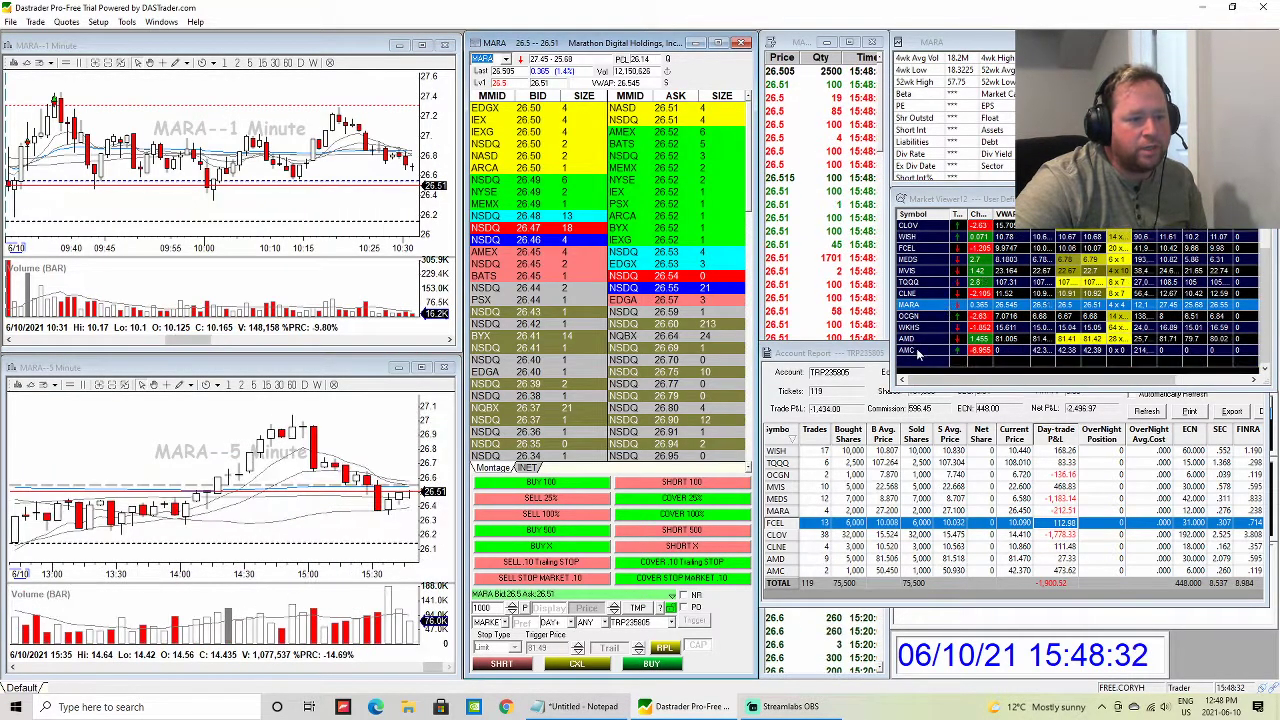
{"action": "left_click", "coordinate": [920, 351]}
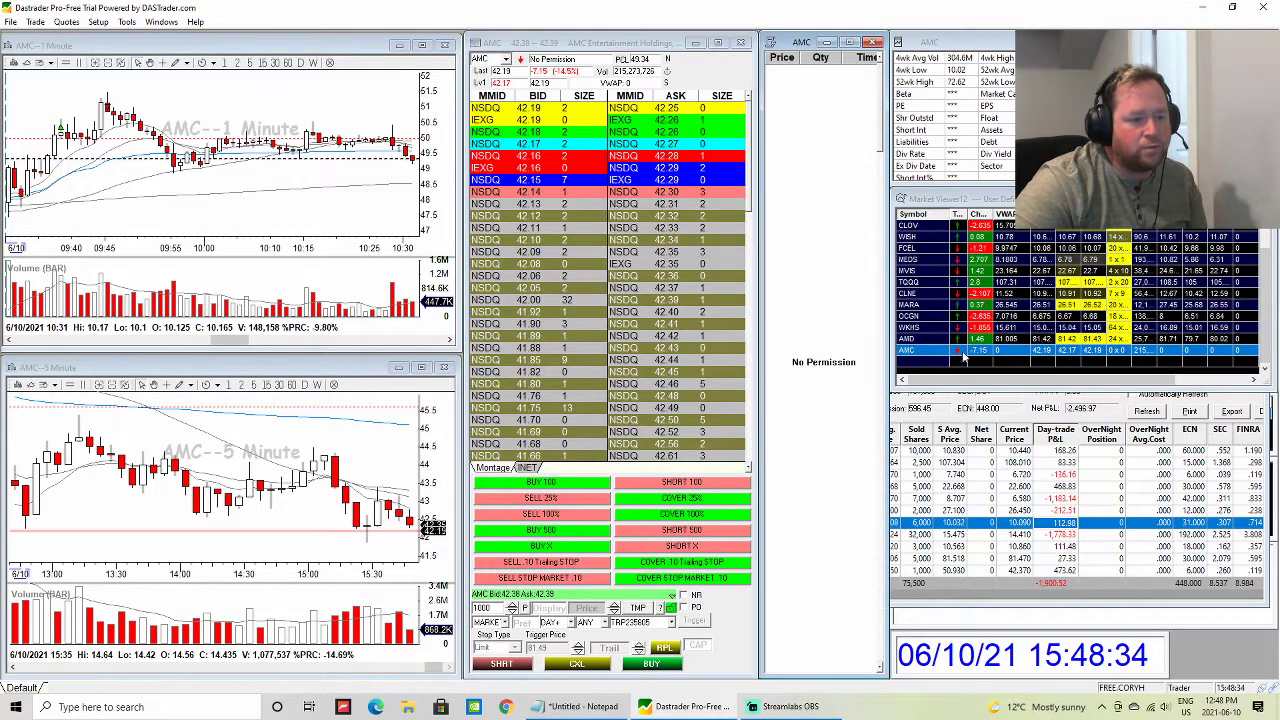
{"action": "right_click", "coordinate": [928, 350]}
{"action": "left_click", "coordinate": [987, 442]}
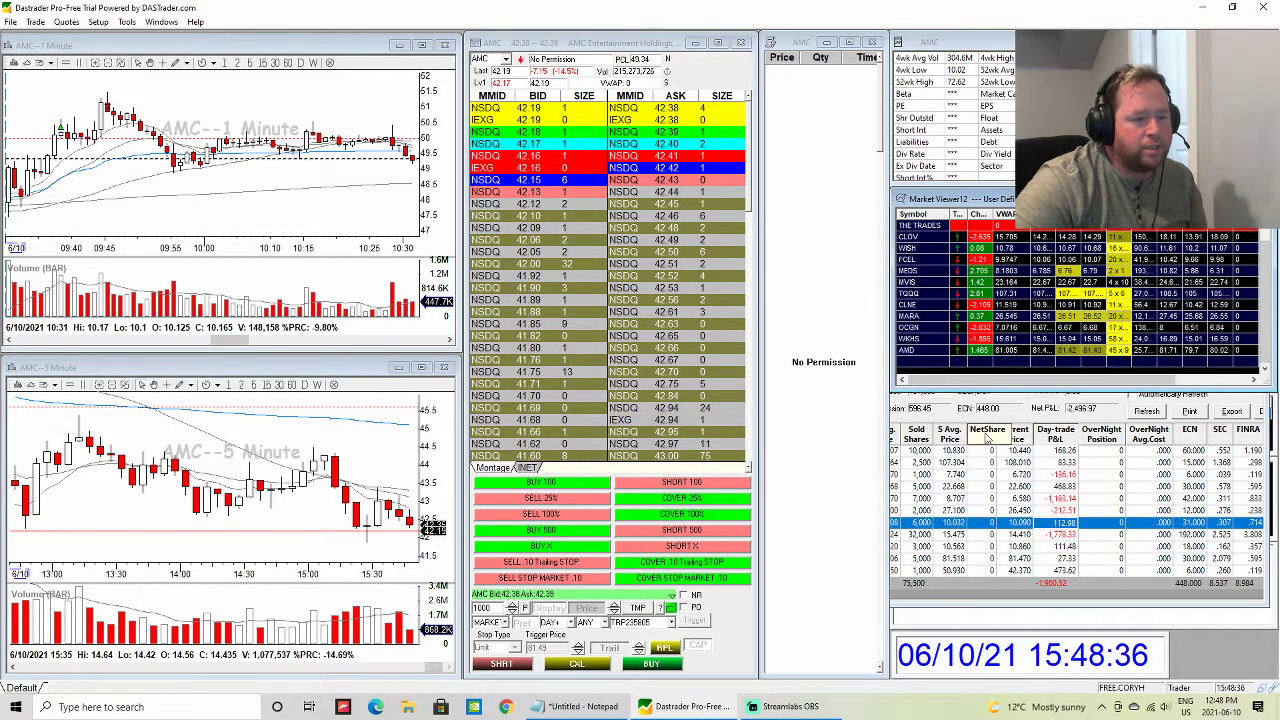
- Examine the OCGN and MARA trade markers on their 1-minute morning charts
{"action": "left_click", "coordinate": [943, 327]}
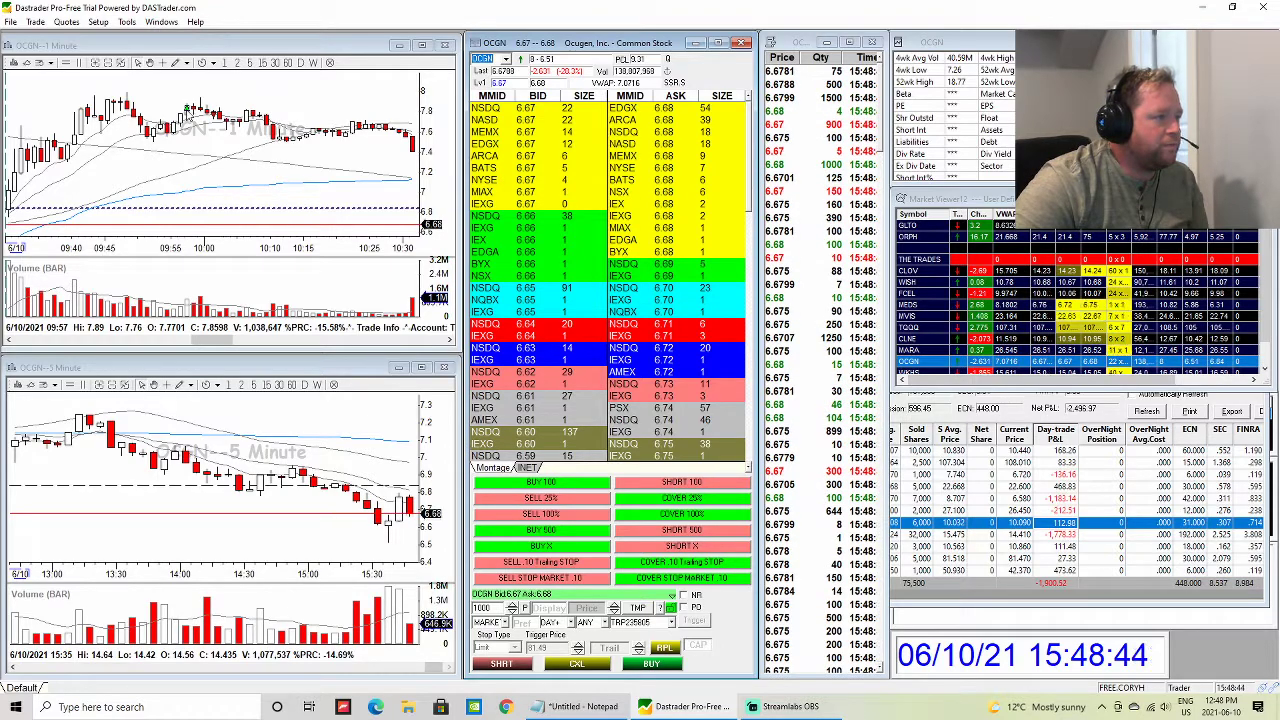
{"action": "left_click", "coordinate": [915, 349]}
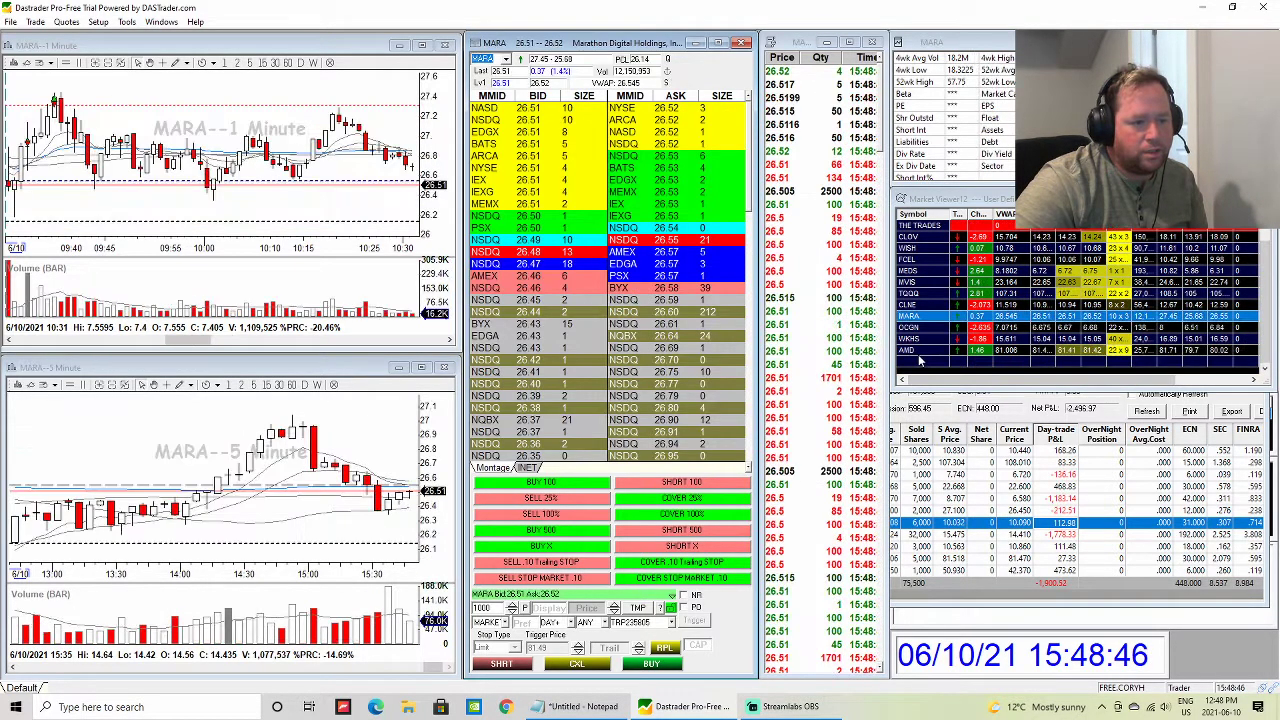
- Examine the FCEL trades on the 1-minute chart from the 9:30 open through the latest candles
{"action": "left_click", "coordinate": [908, 259]}
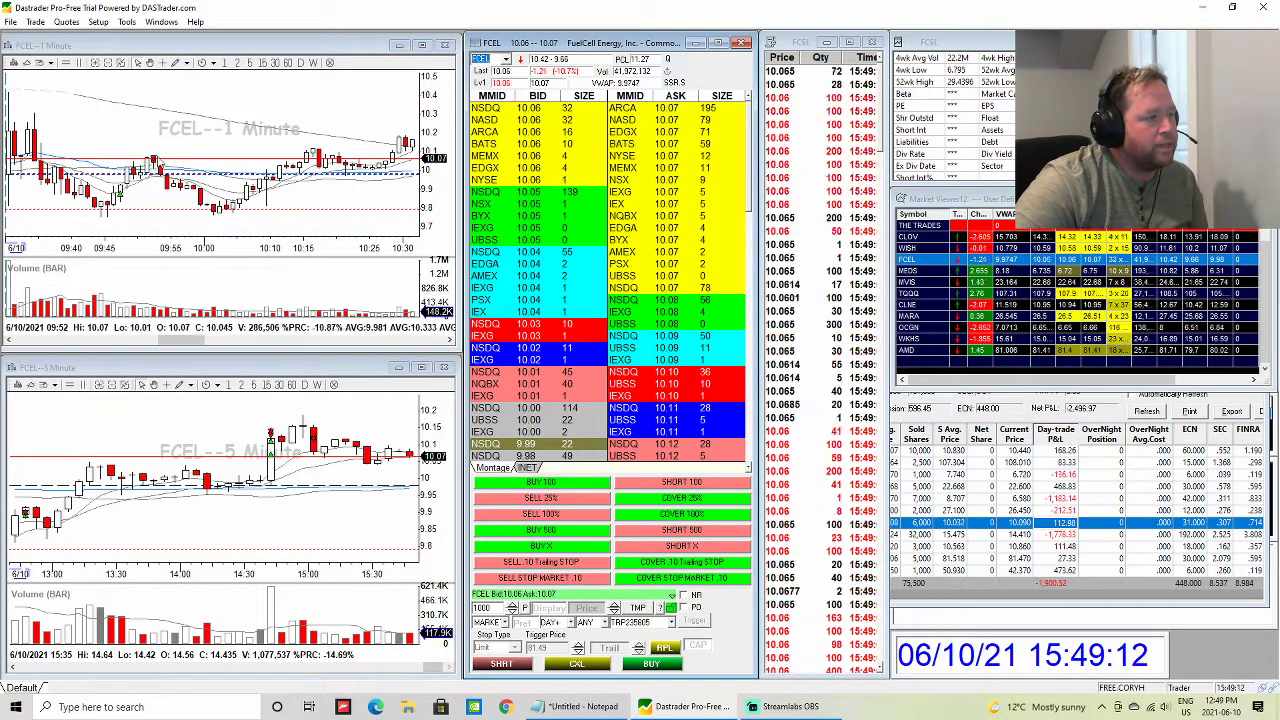
{"action": "scroll", "coordinate": [153, 197], "scroll_direction": "up", "scroll_amount": 1}
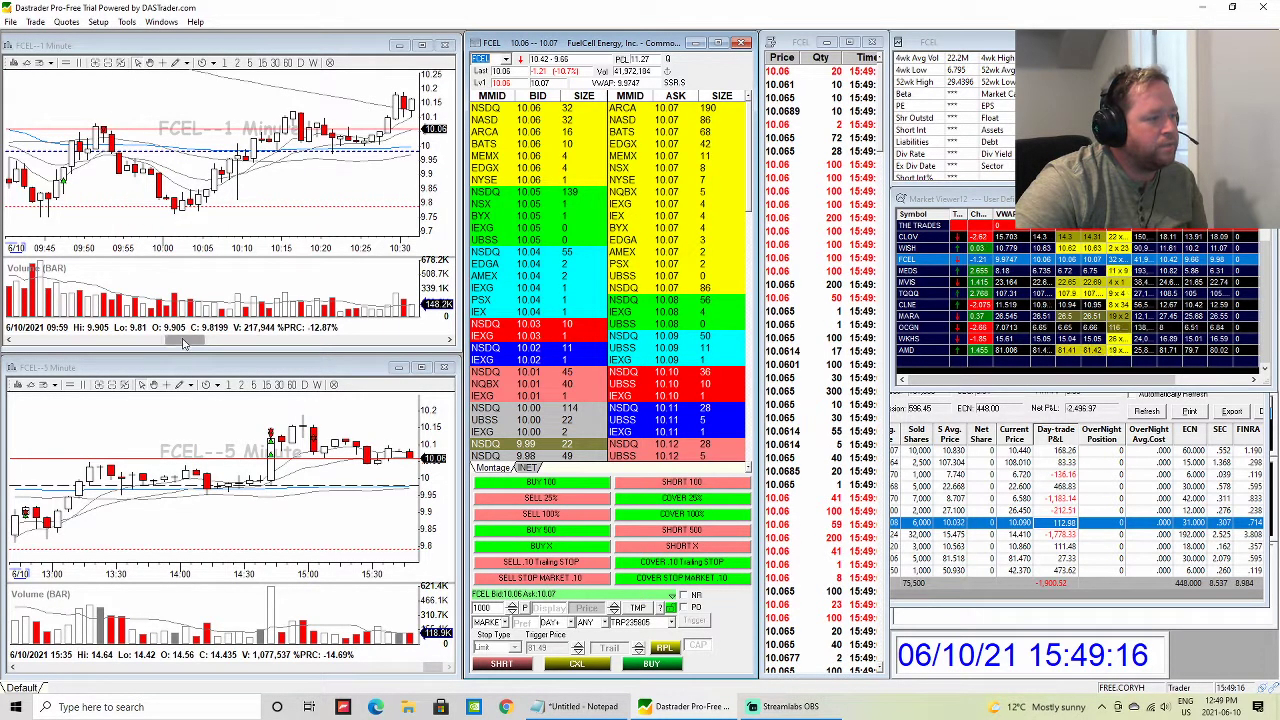
{"action": "scroll", "coordinate": [185, 200], "scroll_direction": "up", "scroll_amount": 1}
{"action": "scroll", "coordinate": [186, 165], "scroll_direction": "up", "scroll_amount": 1}
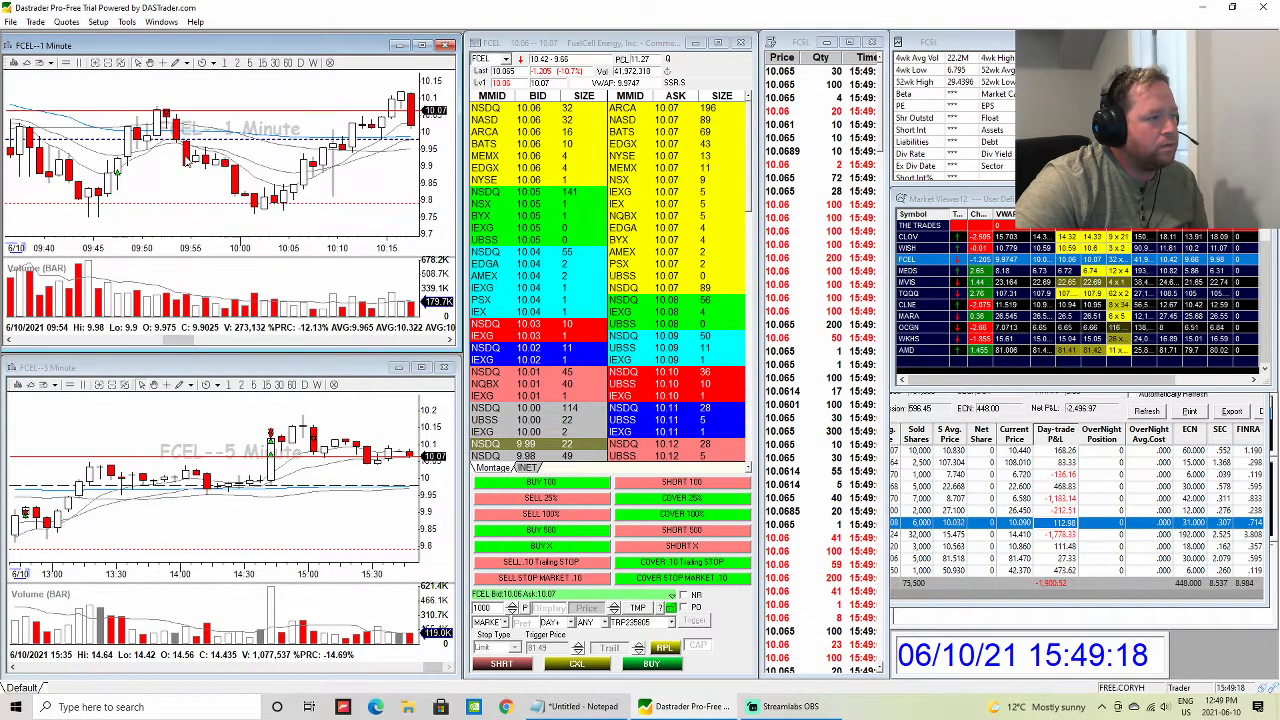
{"action": "scroll", "coordinate": [185, 162], "scroll_direction": "up", "scroll_amount": 1}
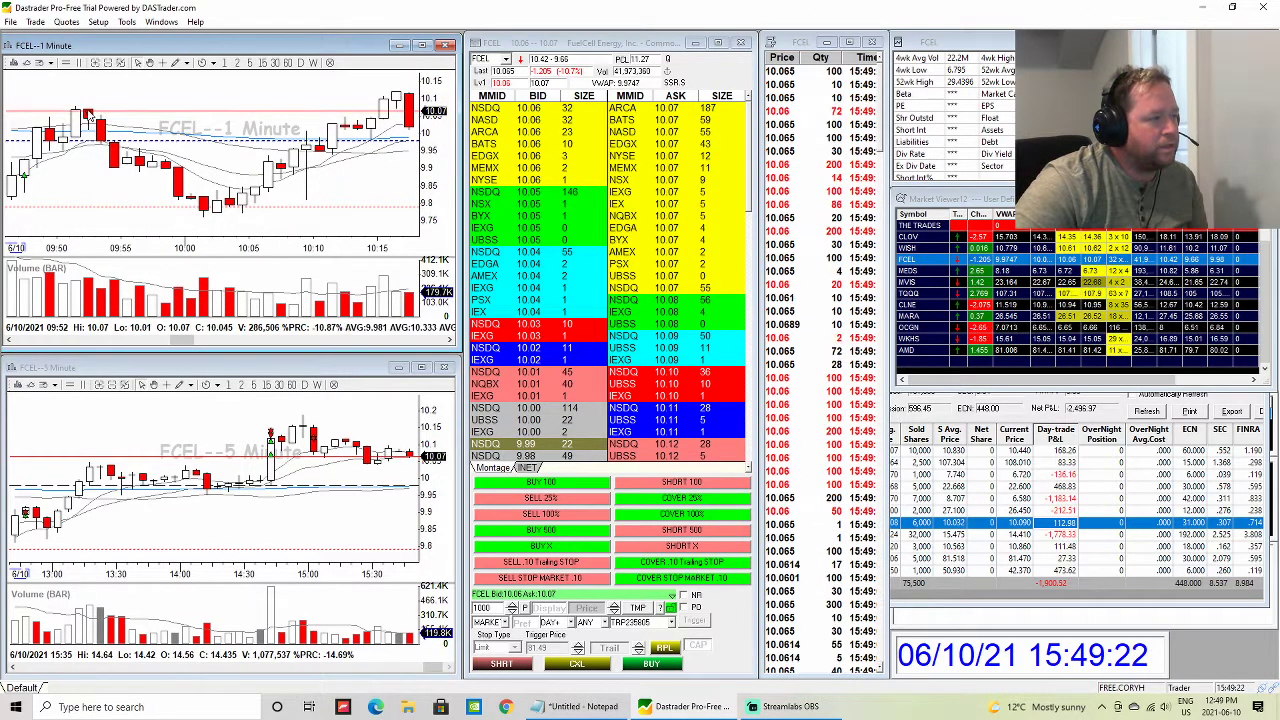
{"action": "left_click", "coordinate": [360, 341]}
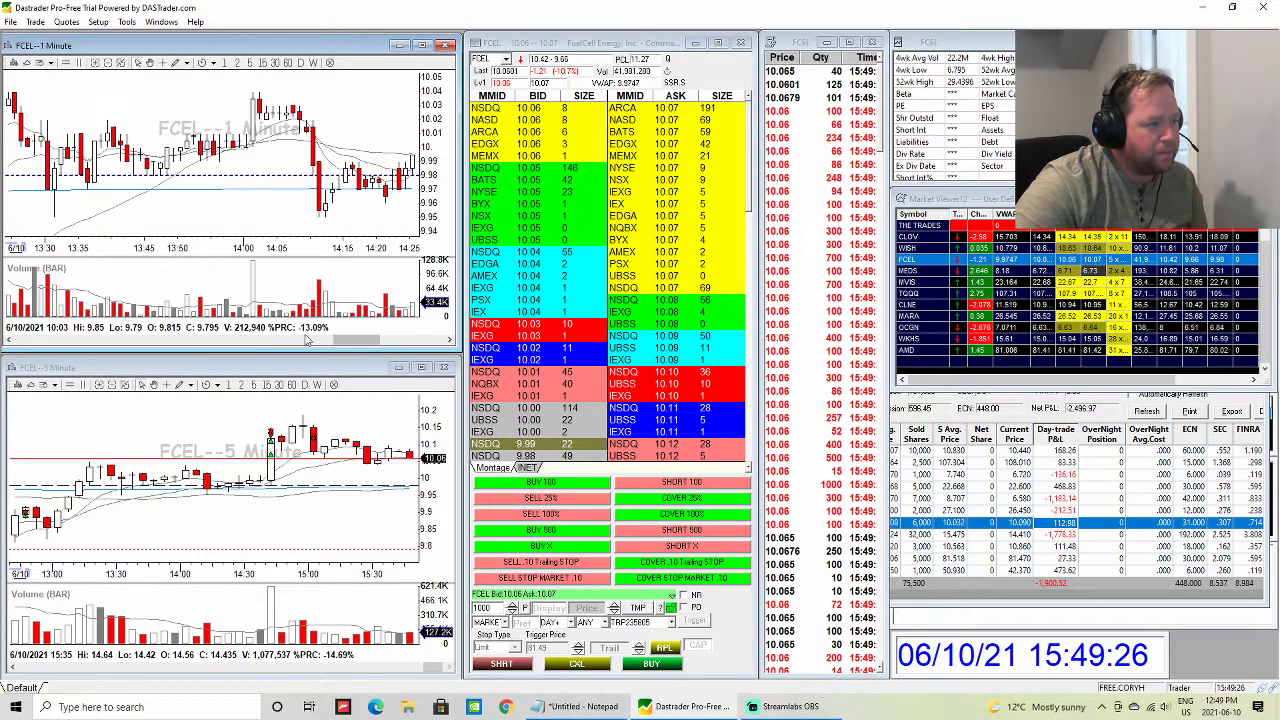
{"action": "right_click", "coordinate": [362, 341]}
{"action": "left_click", "coordinate": [420, 376]}
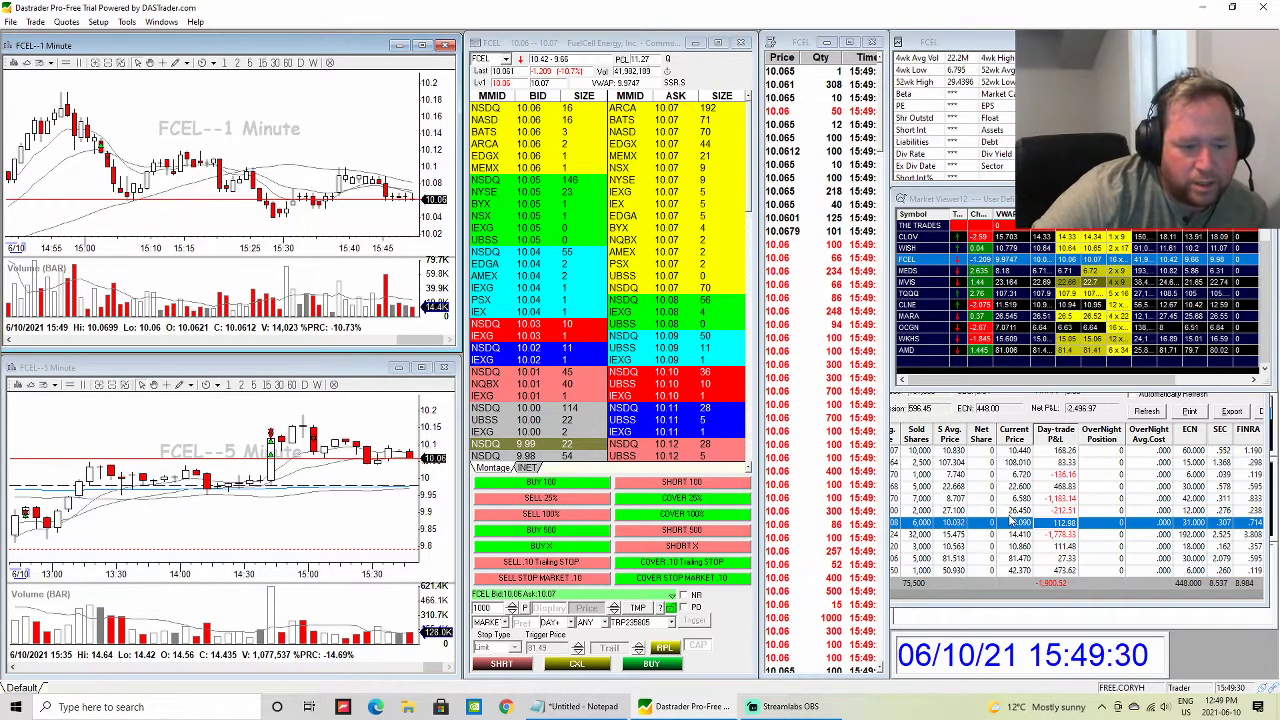
- Compare the CLOV and MEDS day-trade P&L by highlighting their rows in the account report
{"action": "left_click", "coordinate": [1053, 536]}
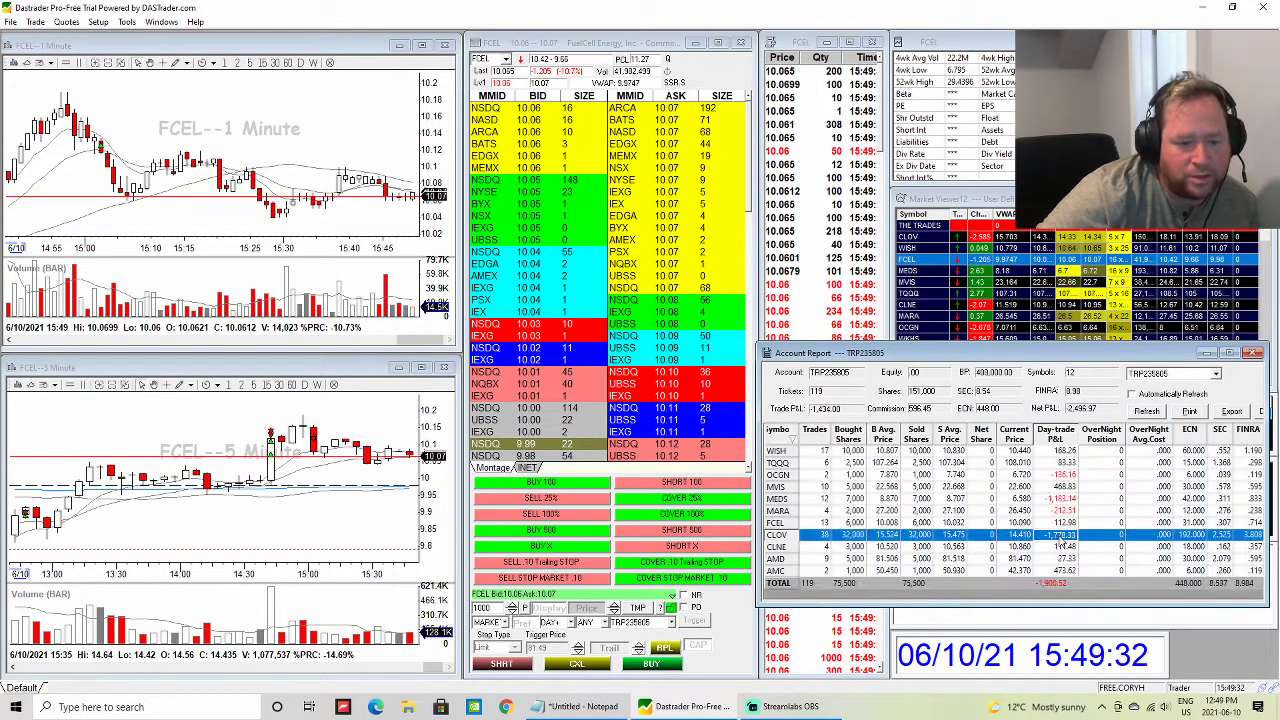
{"action": "left_click", "coordinate": [1052, 500]}
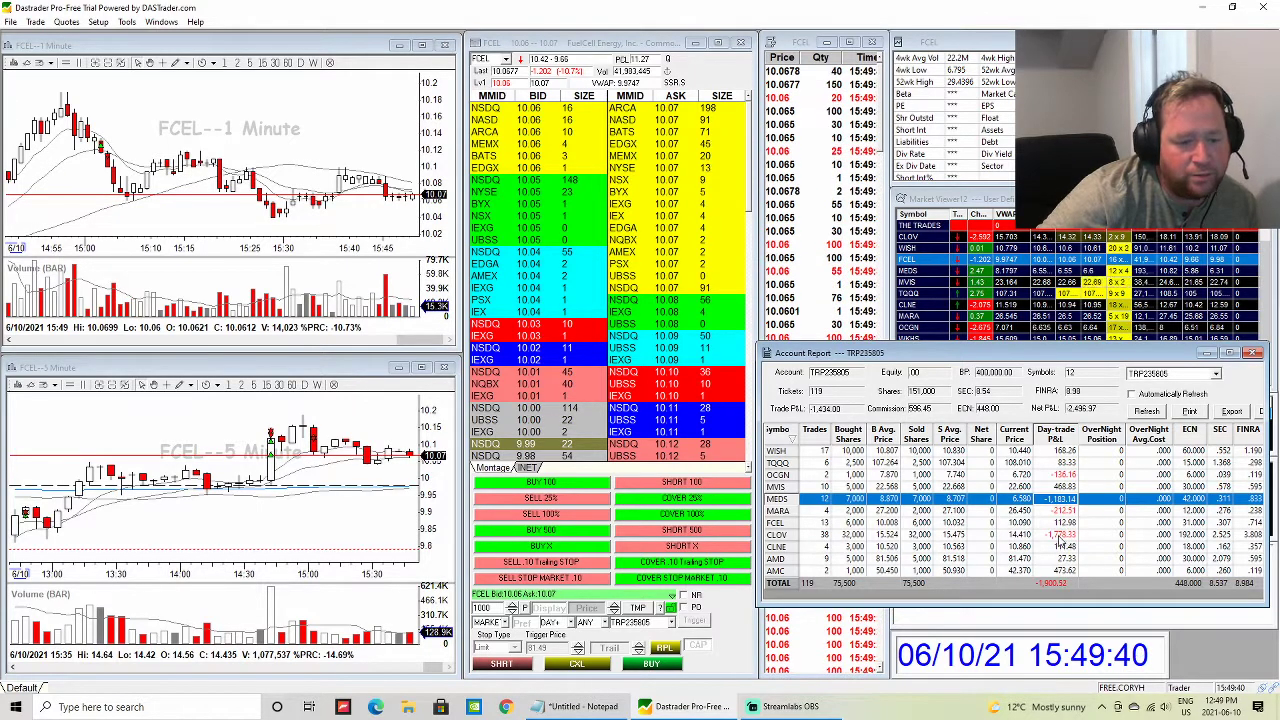
{"action": "left_click", "coordinate": [1060, 538]}
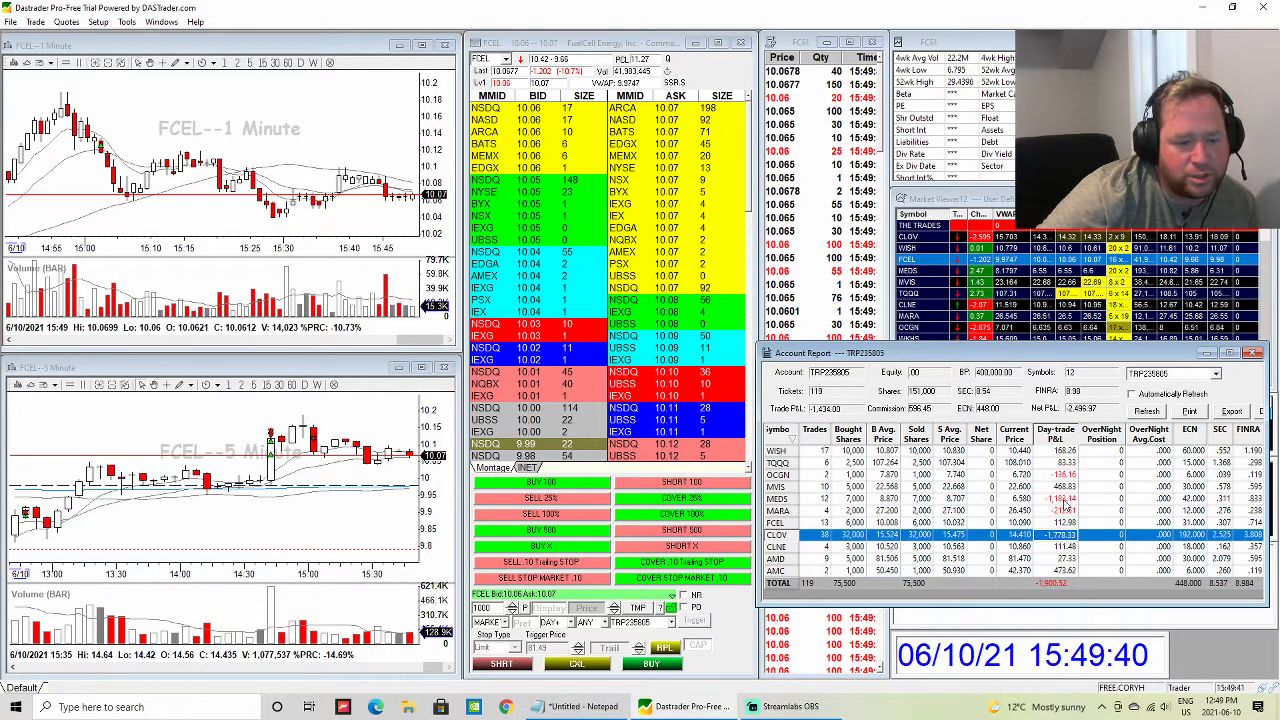
{"action": "left_click", "coordinate": [1064, 570]}
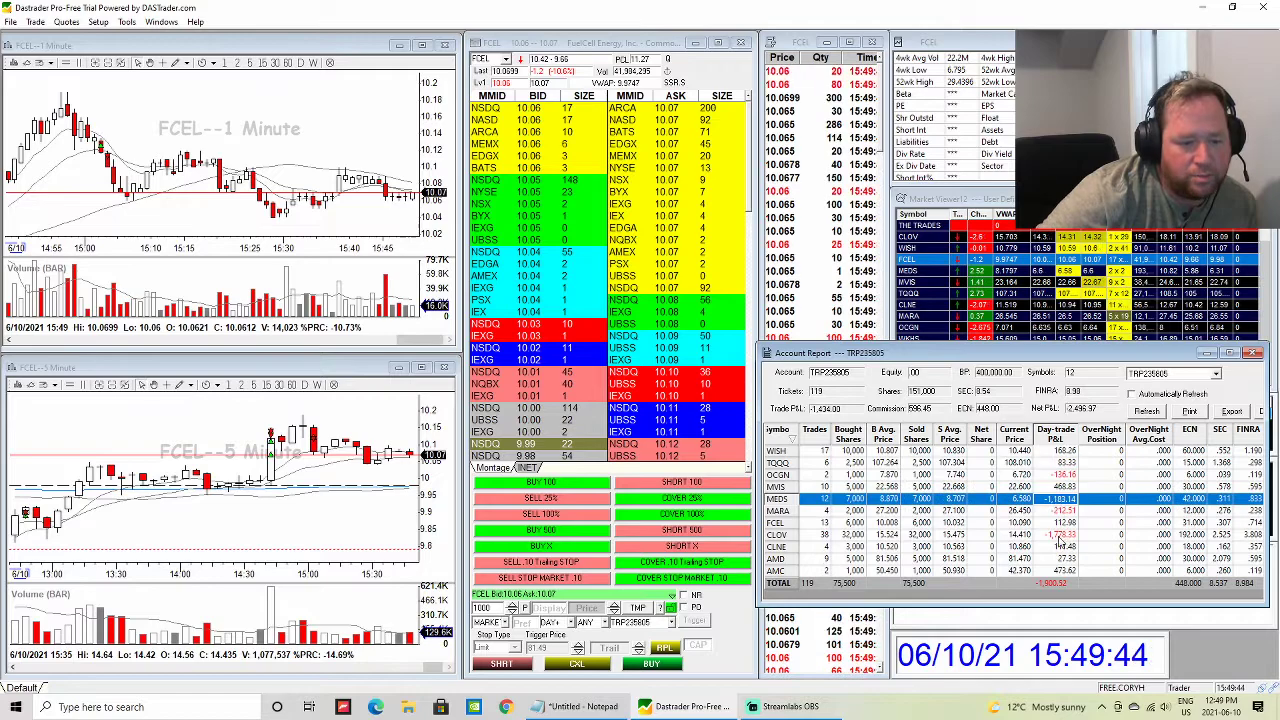
{"action": "left_click", "coordinate": [1066, 537]}
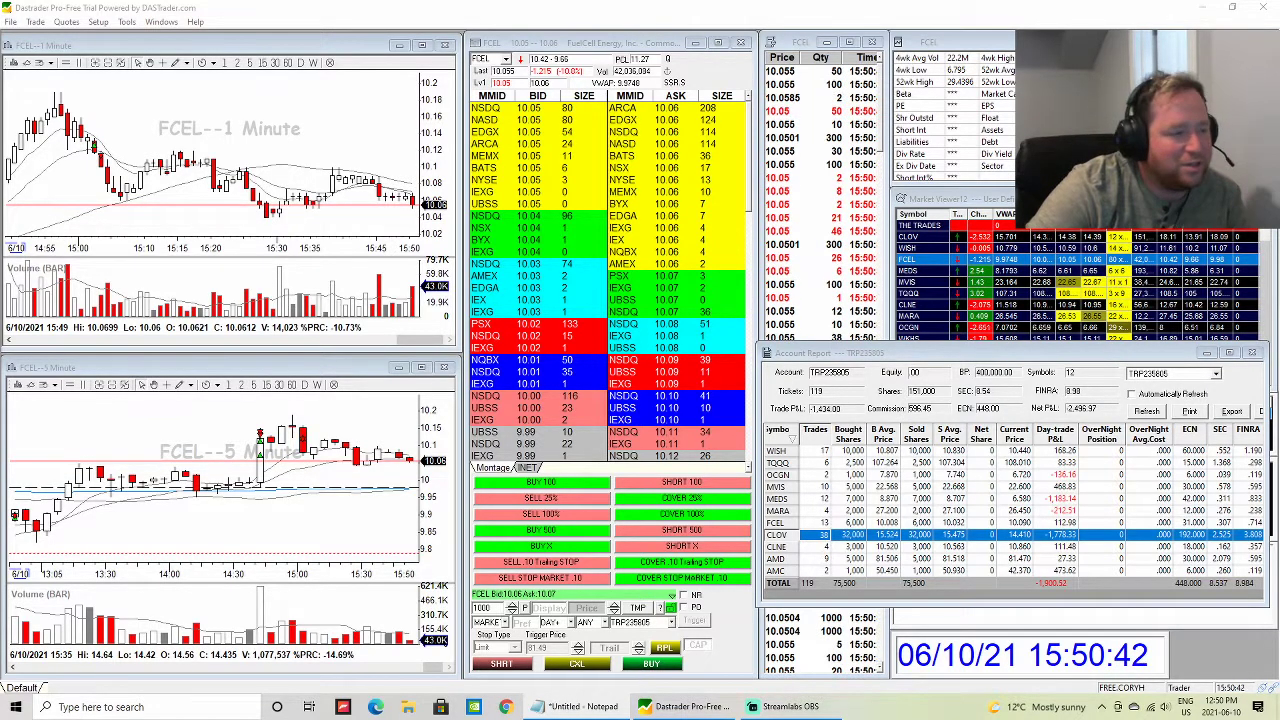
- Review the latest price action on the charts of CLOV, CLNE and OCGN in turn
{"action": "type", "text": "CLOV"}
{"action": "key", "text": "Return"}
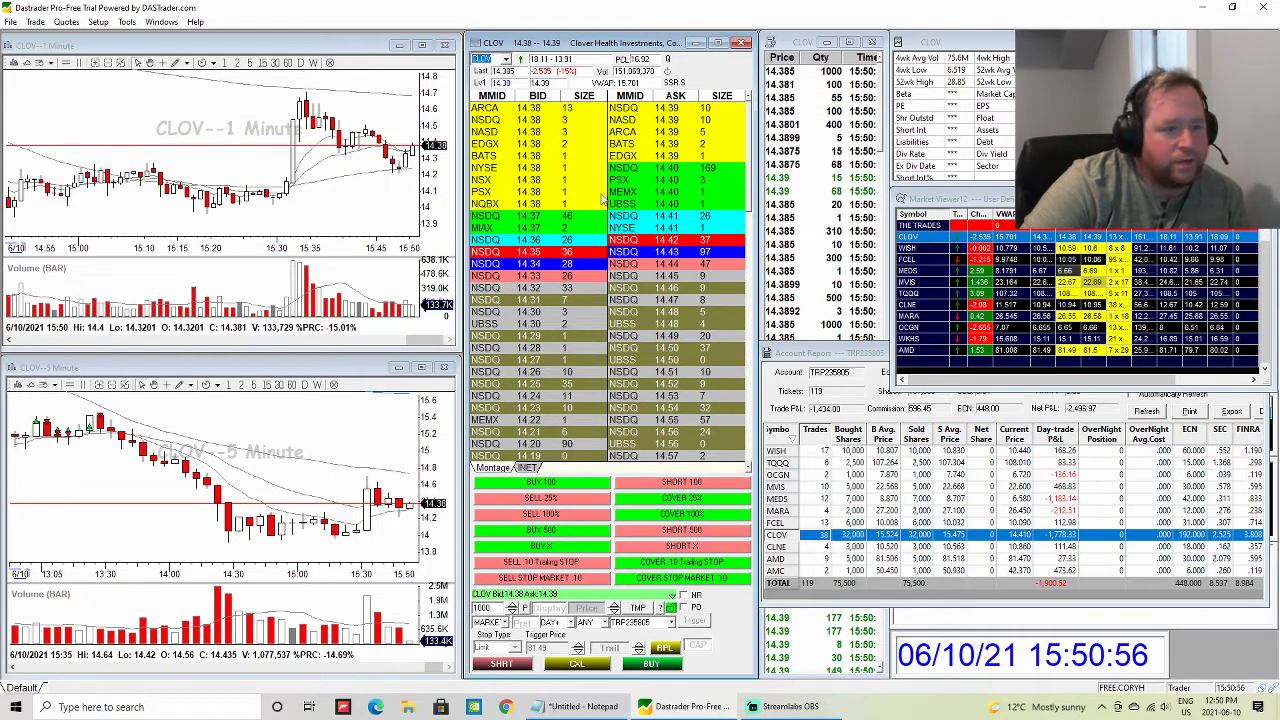
{"action": "left_click", "coordinate": [921, 304]}
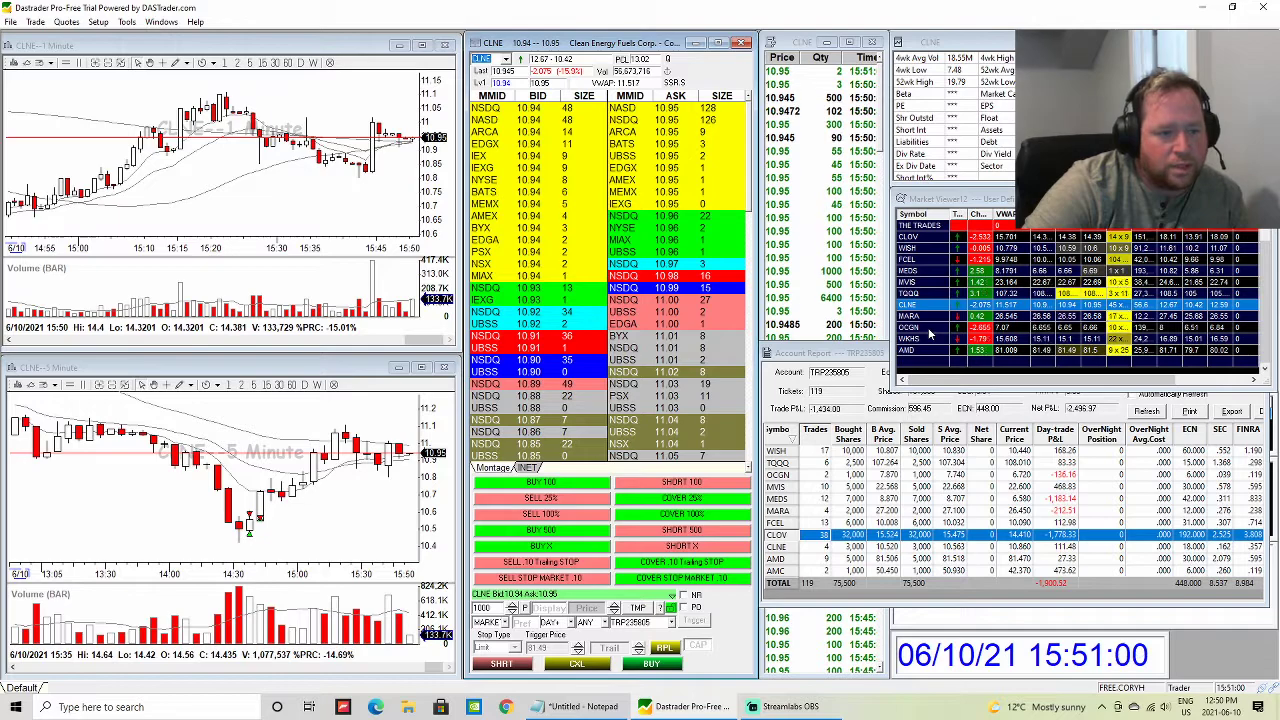
{"action": "left_click", "coordinate": [929, 330]}
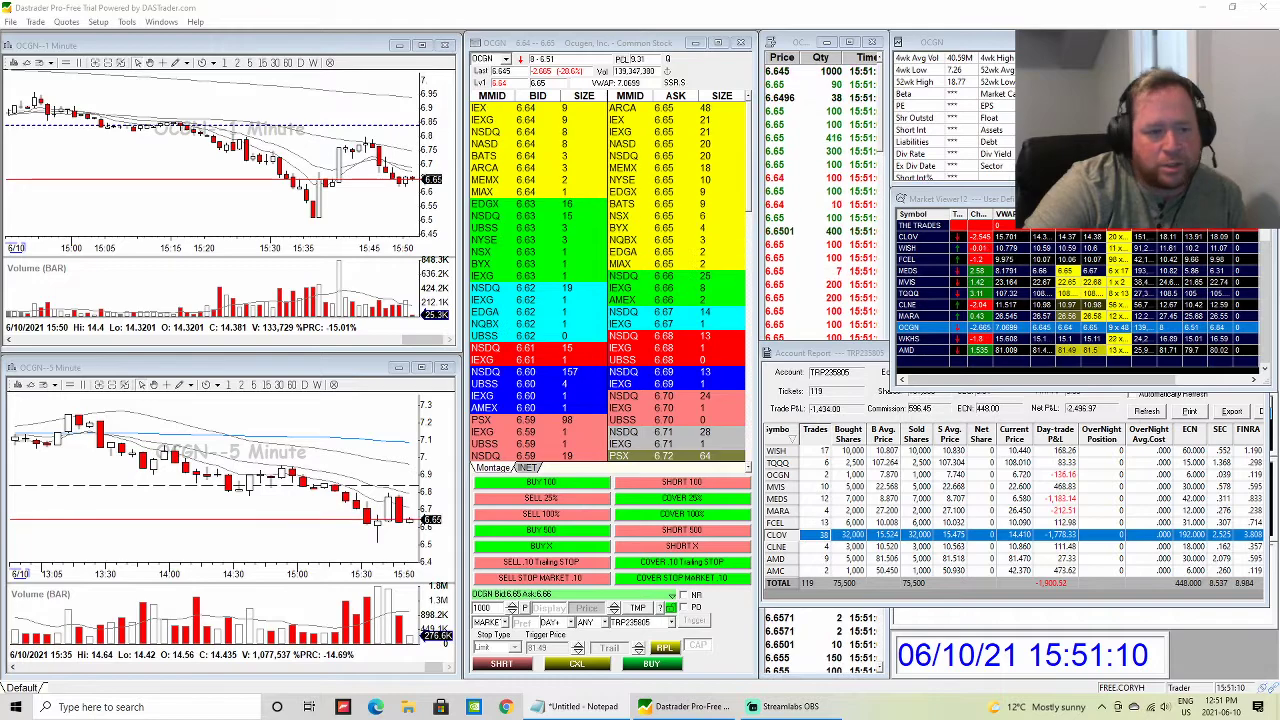
- Highlight the MVIS, TQQQ and TOTAL rows of the account report to review trades, share counts and P&L
{"action": "left_click", "coordinate": [857, 486]}
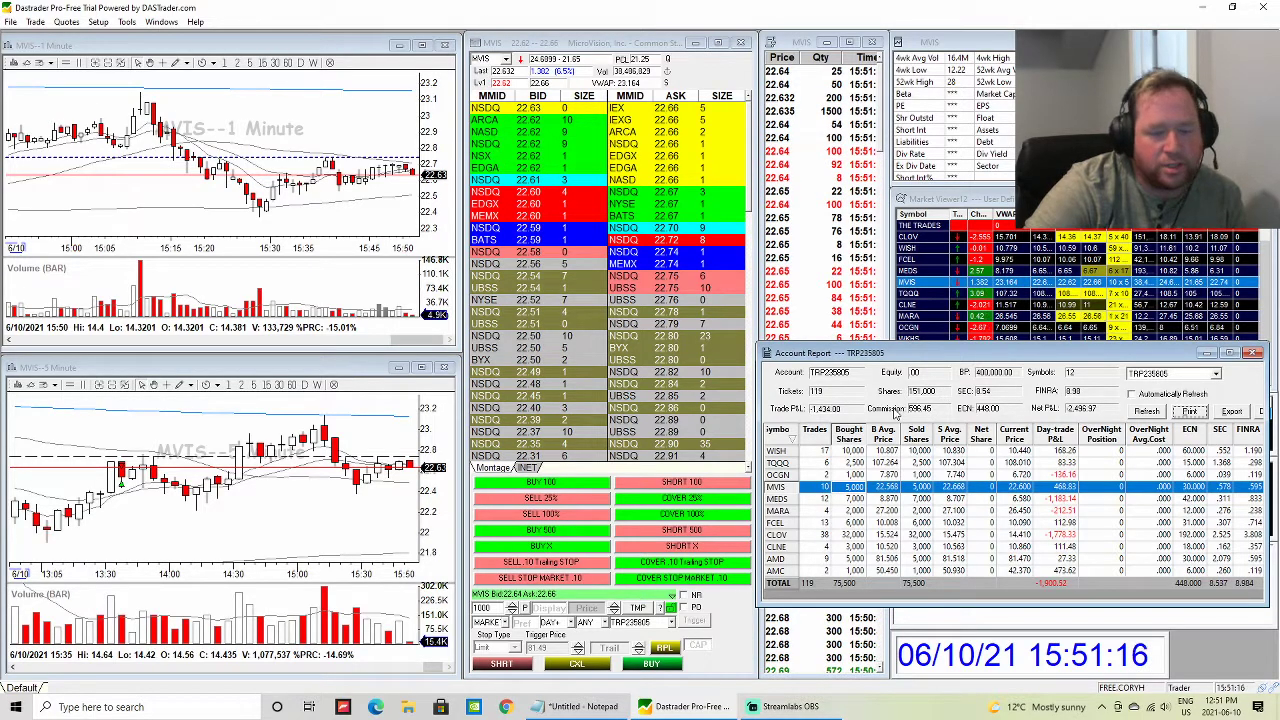
{"action": "left_click", "coordinate": [838, 464]}
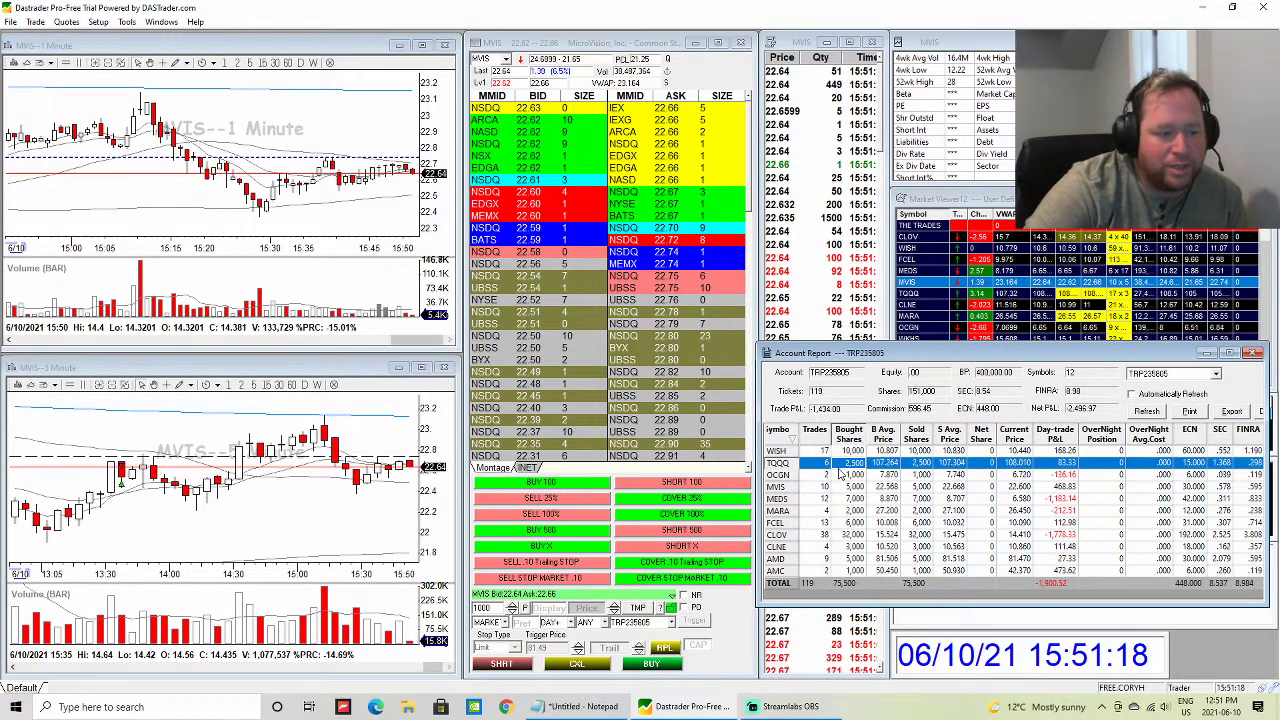
{"action": "left_click", "coordinate": [808, 584]}
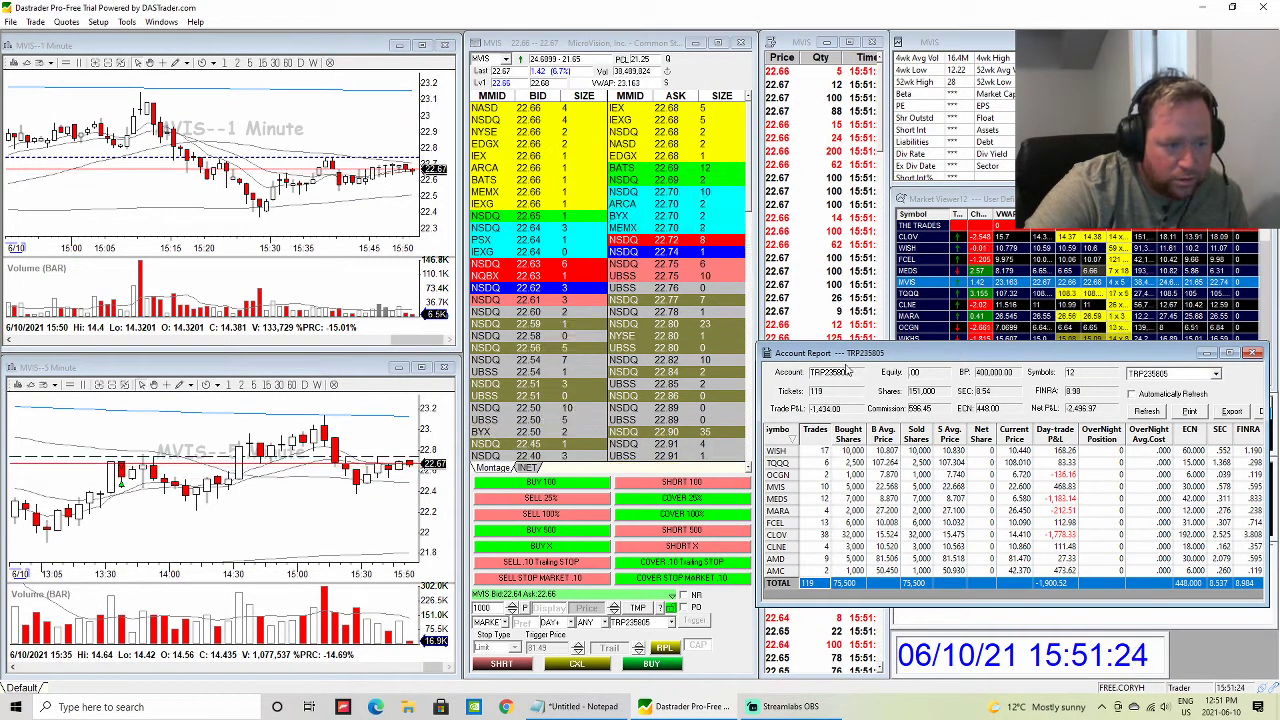
- Enlarge the account report window to show every row from WKHS to TOTAL, and place it just below the watchlist
{"action": "left_click_drag", "start_coordinate": [847, 357], "coordinate": [674, 216]}
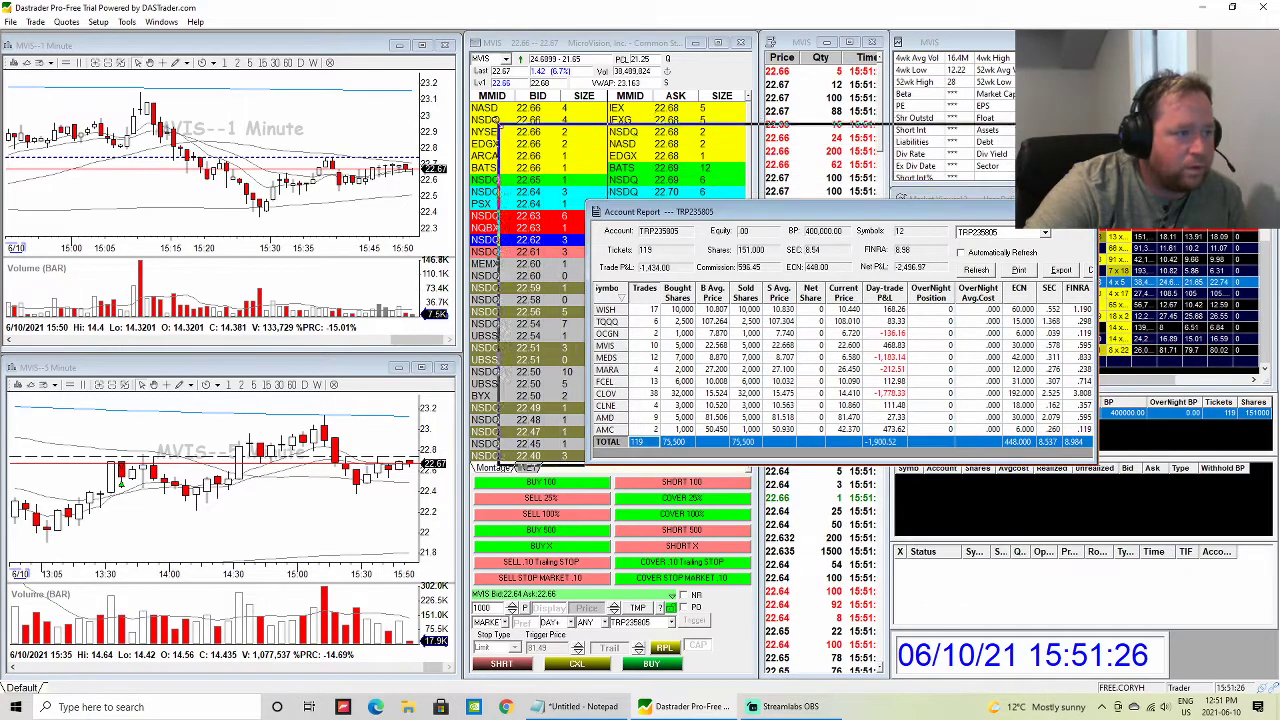
{"action": "left_click_drag", "start_coordinate": [588, 206], "coordinate": [495, 121]}
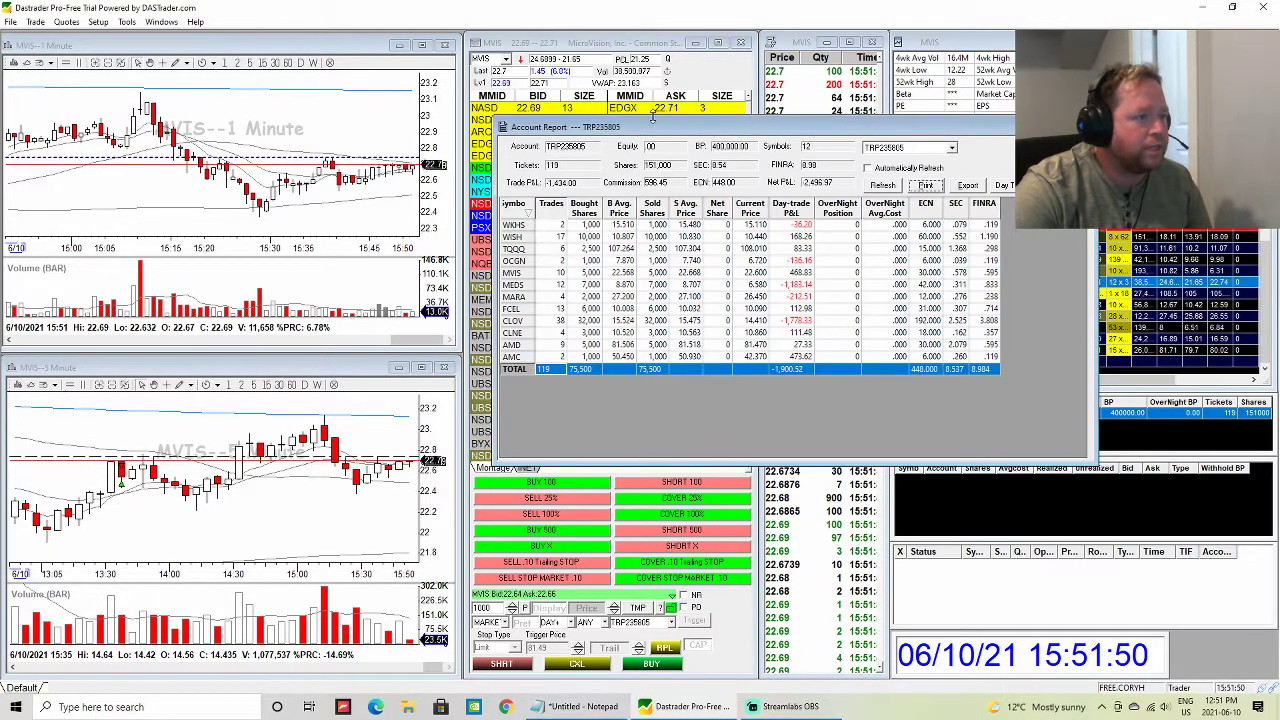
{"action": "left_click_drag", "start_coordinate": [623, 127], "coordinate": [878, 376]}
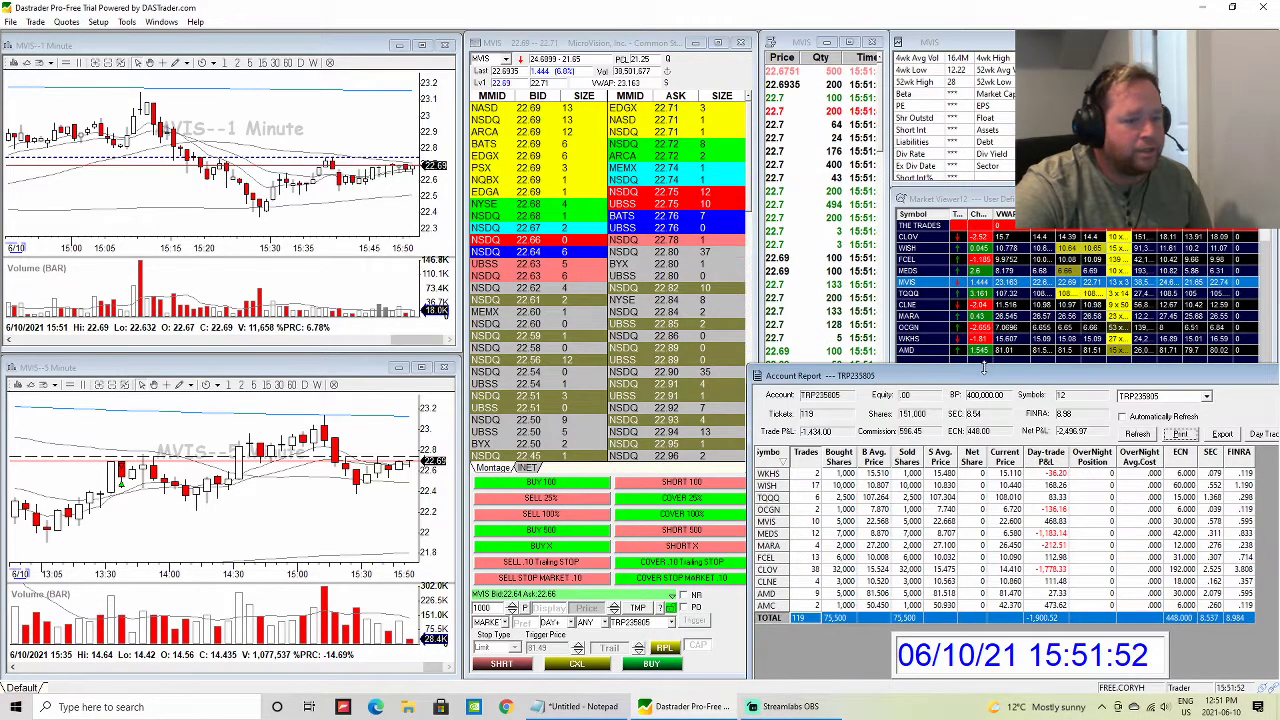
{"action": "left_click_drag", "start_coordinate": [983, 368], "coordinate": [983, 384]}
- Load CLNE from the watchlist, and switch to CLOV
{"action": "left_click", "coordinate": [930, 305]}
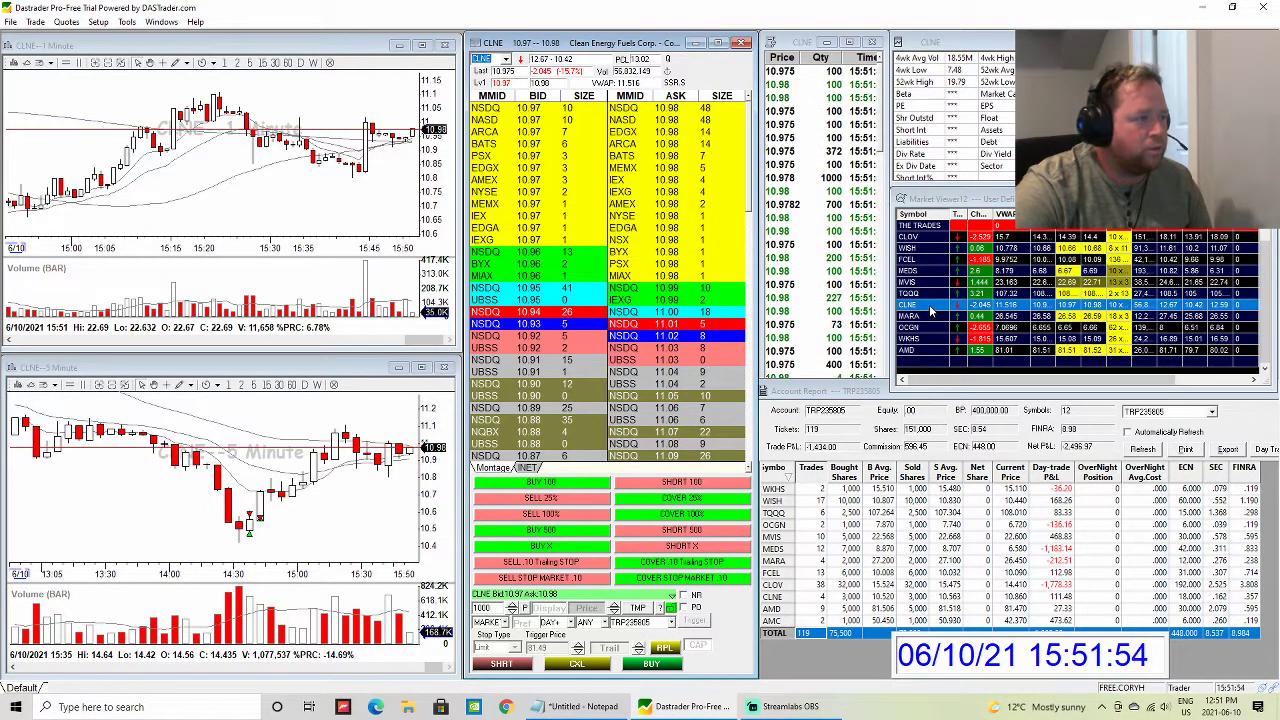
{"action": "scroll", "coordinate": [922, 287], "scroll_direction": "up", "scroll_amount": 1}
{"action": "left_click", "coordinate": [914, 274]}
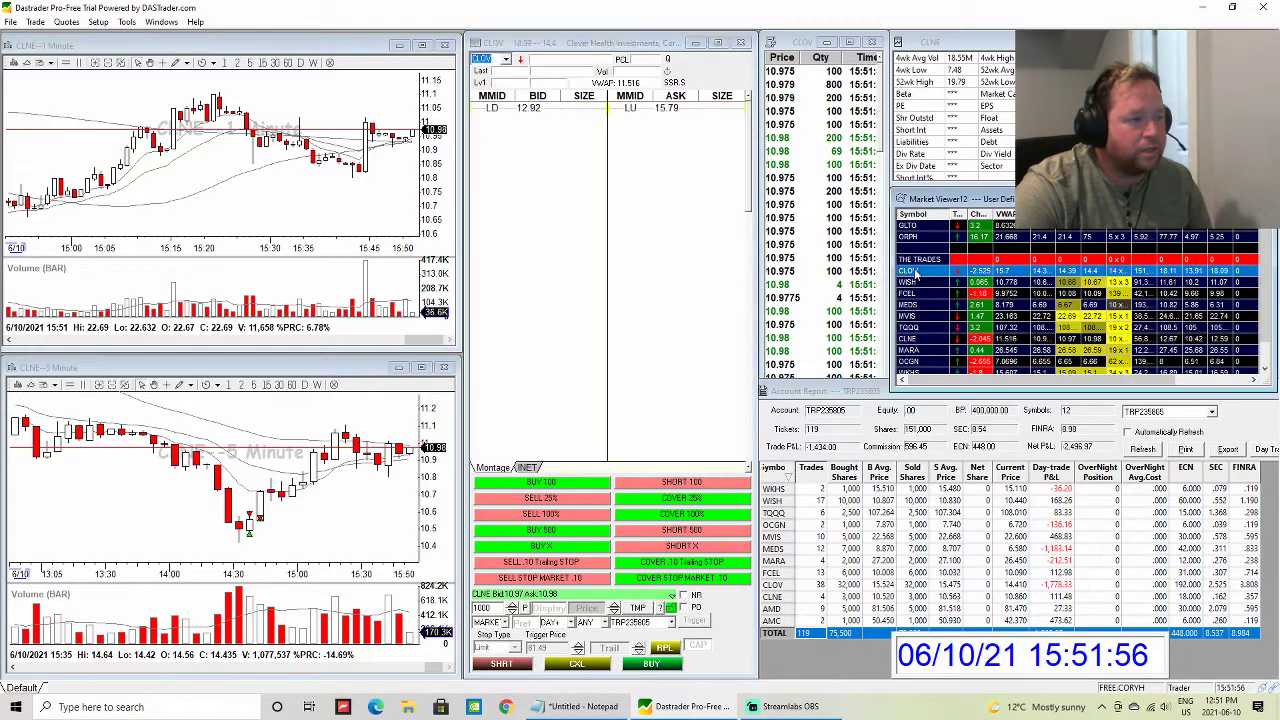
- Review the intraday charts of WISH, FCEL, MEDS, MVIS, TQQQ and CLNE one after another from the watchlist
{"action": "left_click", "coordinate": [916, 283]}
{"action": "left_click", "coordinate": [917, 294]}
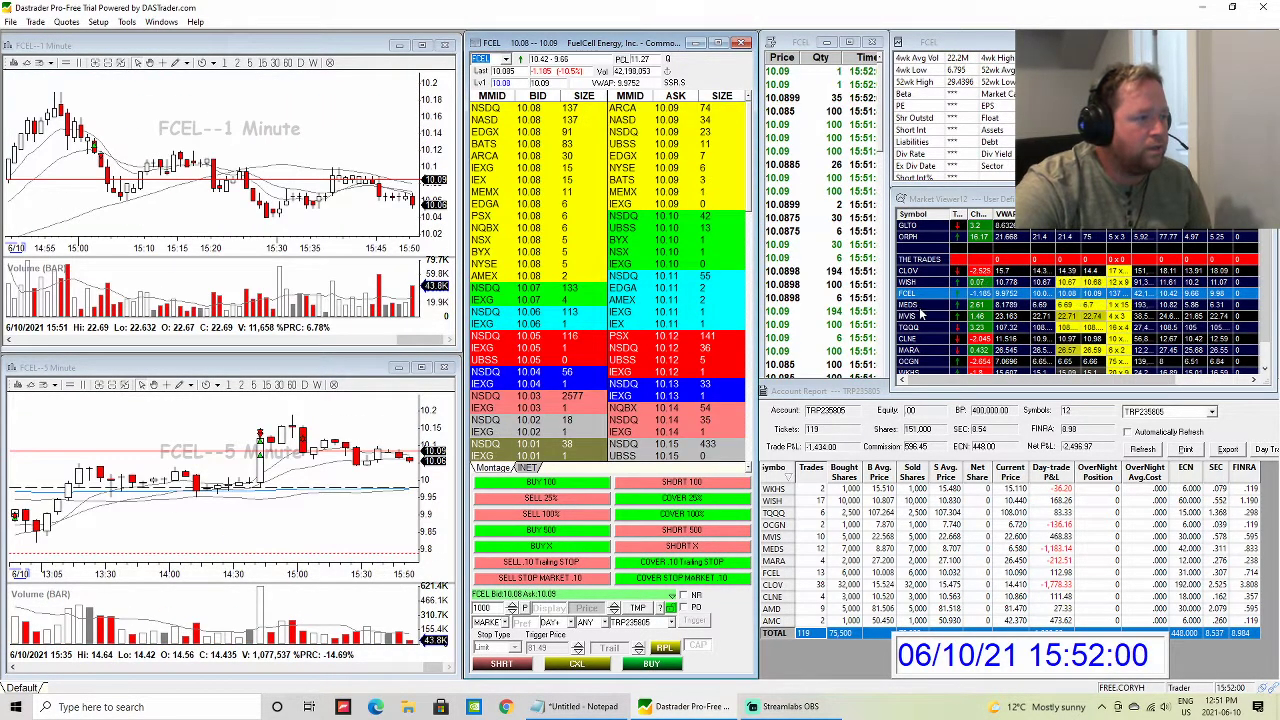
{"action": "left_click", "coordinate": [920, 305]}
{"action": "left_click", "coordinate": [922, 317]}
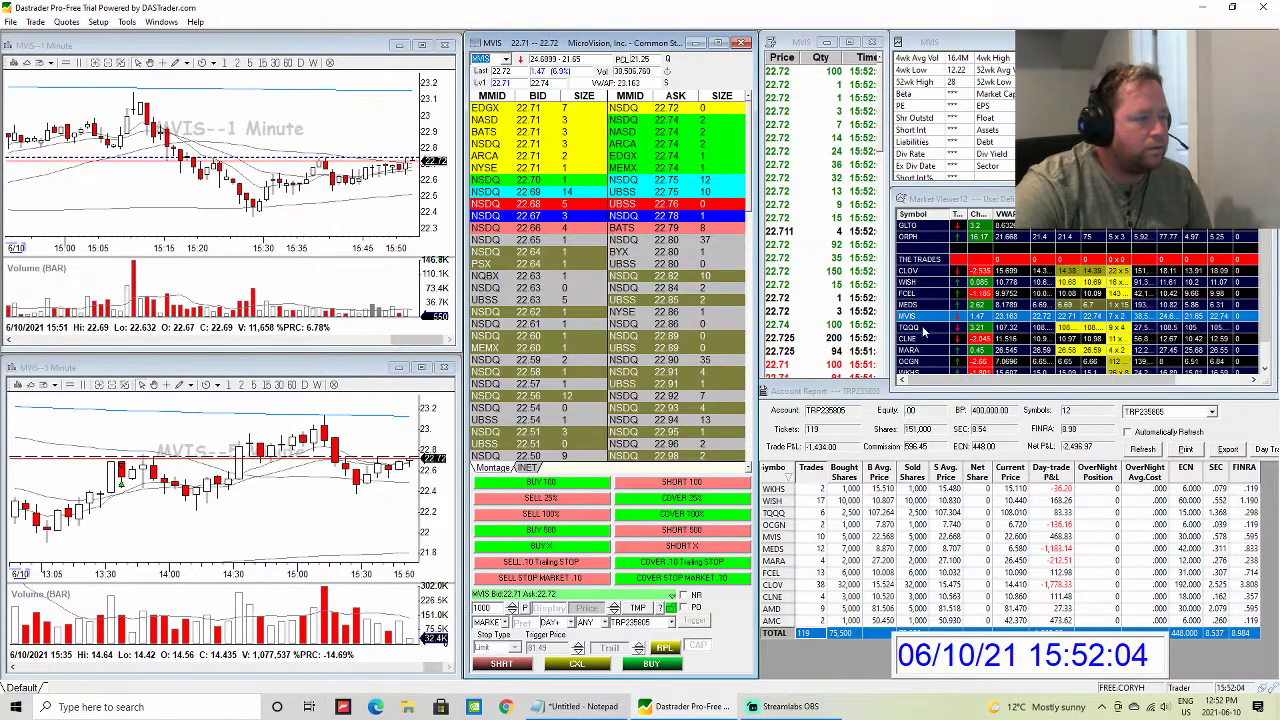
{"action": "left_click", "coordinate": [924, 329]}
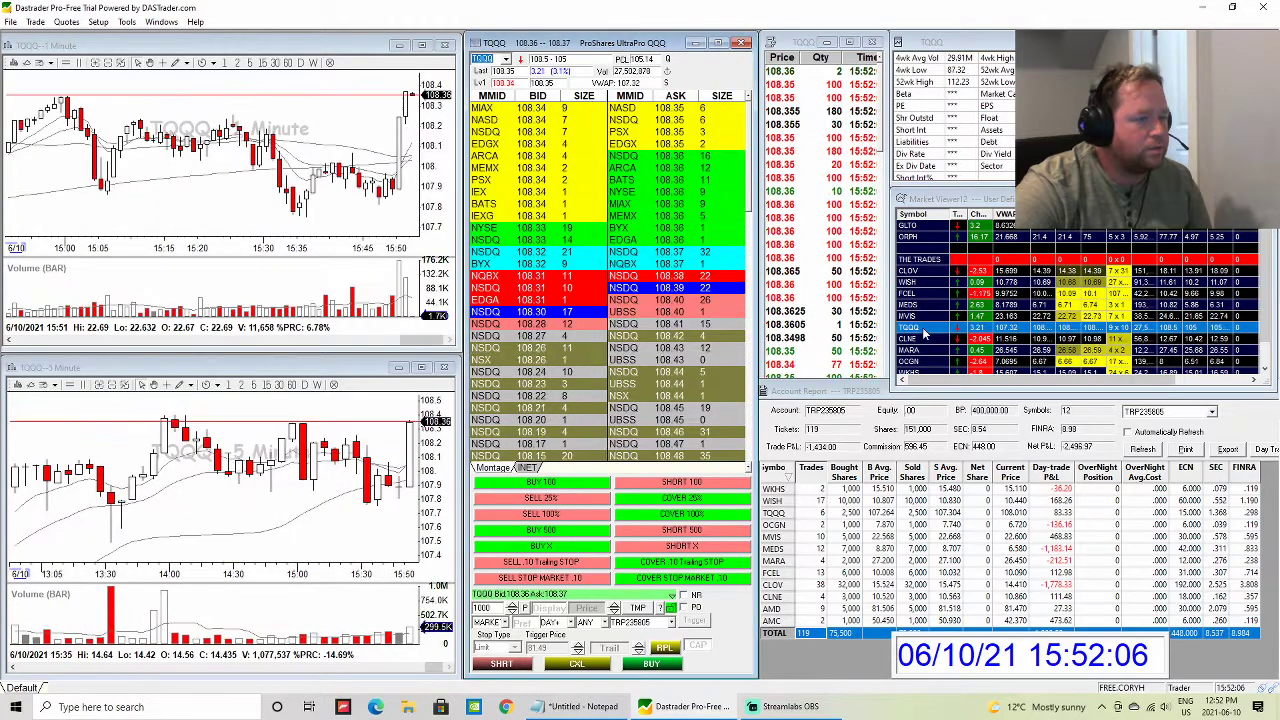
{"action": "left_click", "coordinate": [926, 341]}
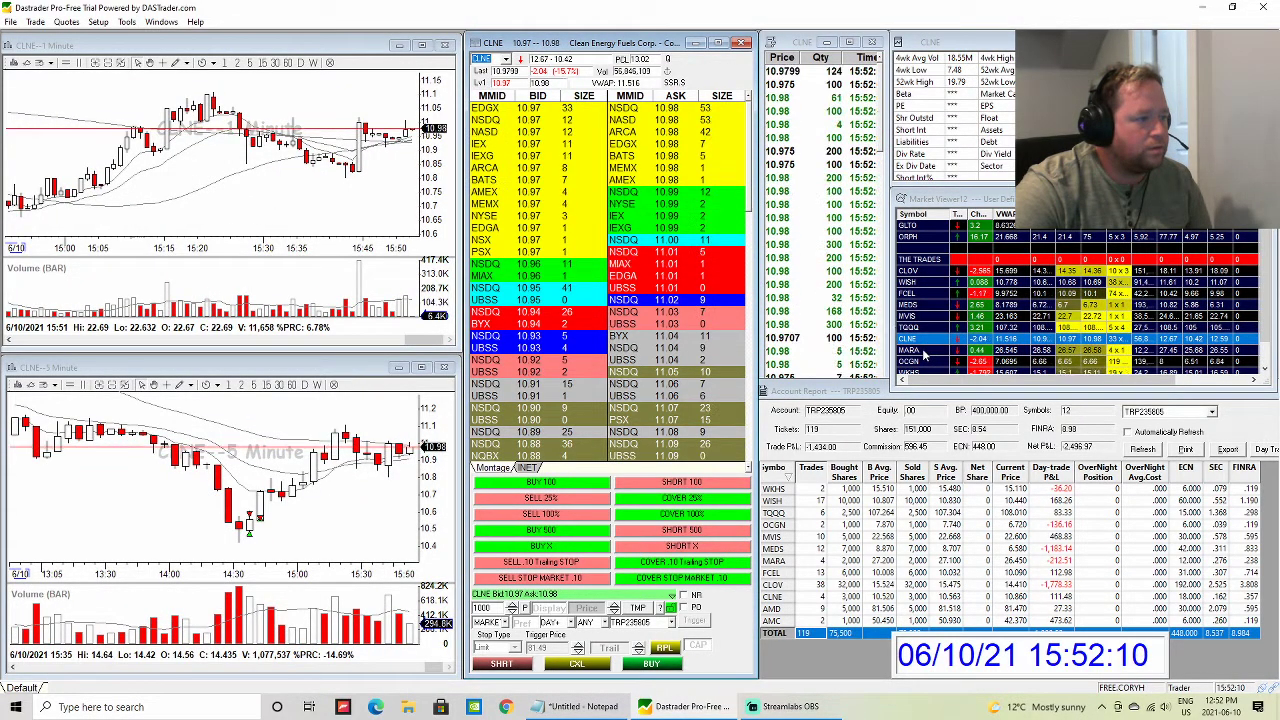
- Load MARA from the watchlist and change the 1-minute chart to the 2-minute interval
{"action": "left_click", "coordinate": [925, 352]}
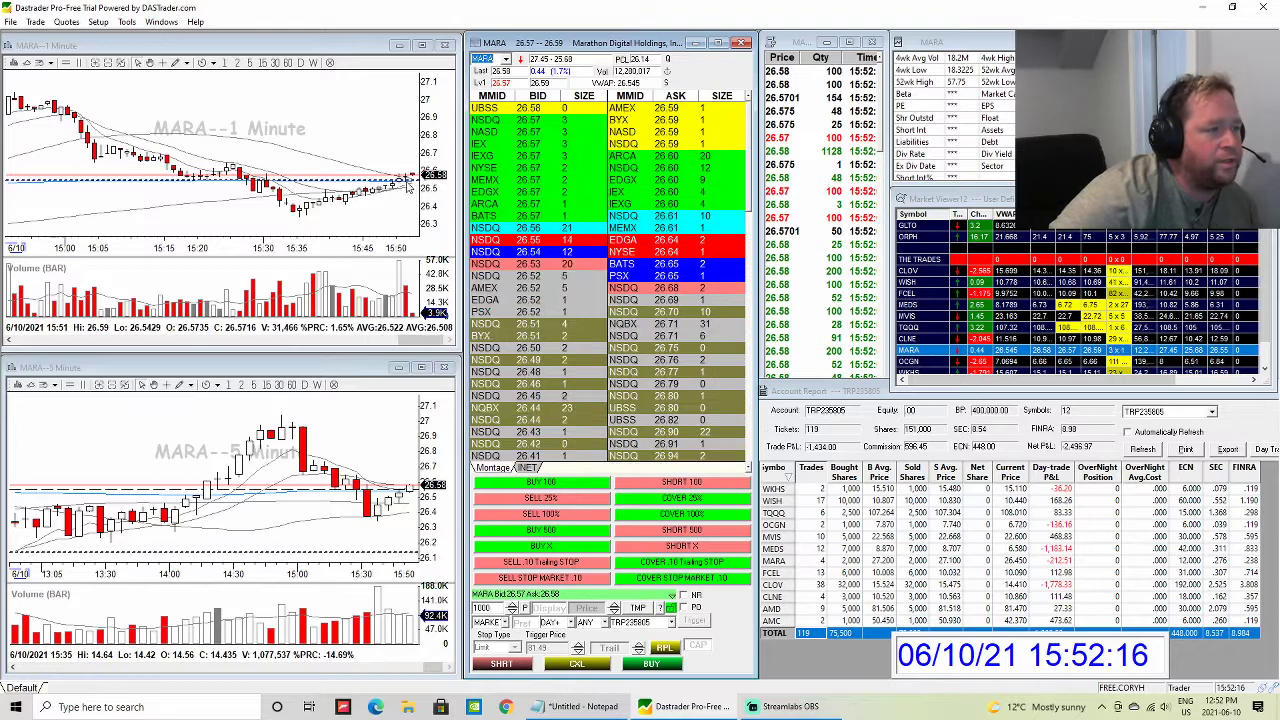
{"action": "scroll", "coordinate": [385, 205], "scroll_direction": "up", "scroll_amount": 3}
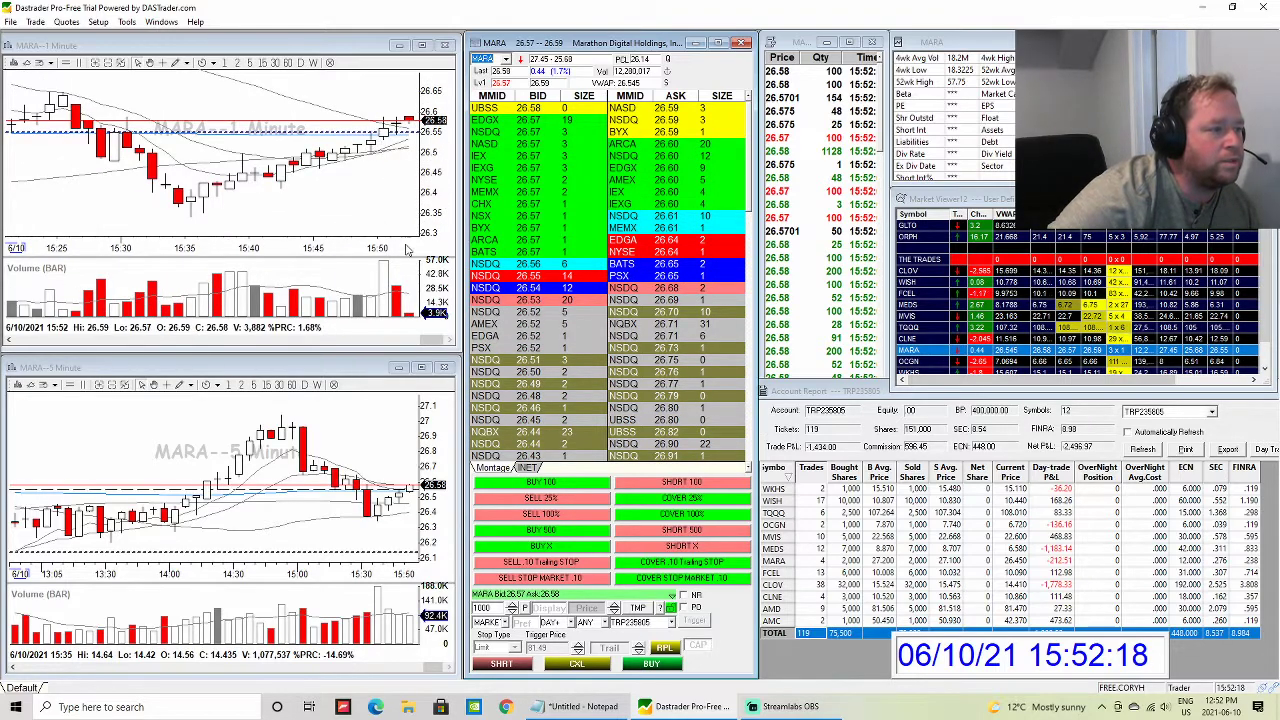
{"action": "scroll", "coordinate": [368, 196], "scroll_direction": "down", "scroll_amount": 3}
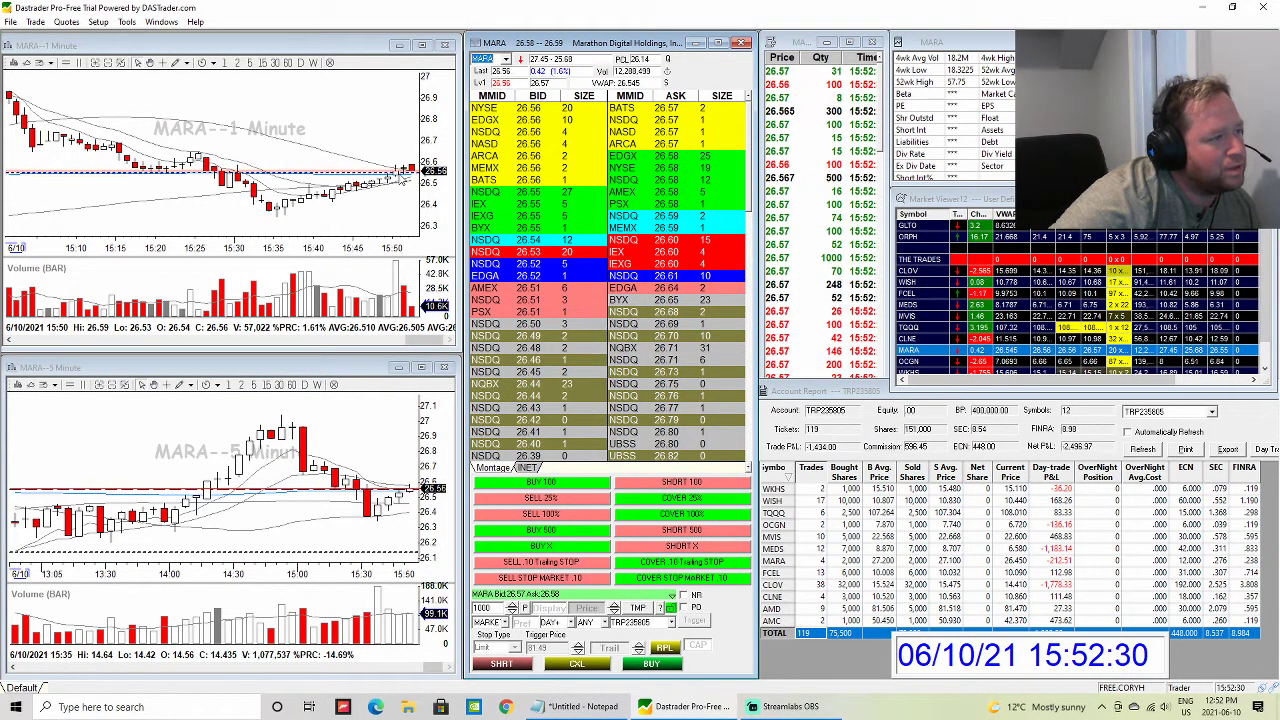
{"action": "key", "text": "2"}
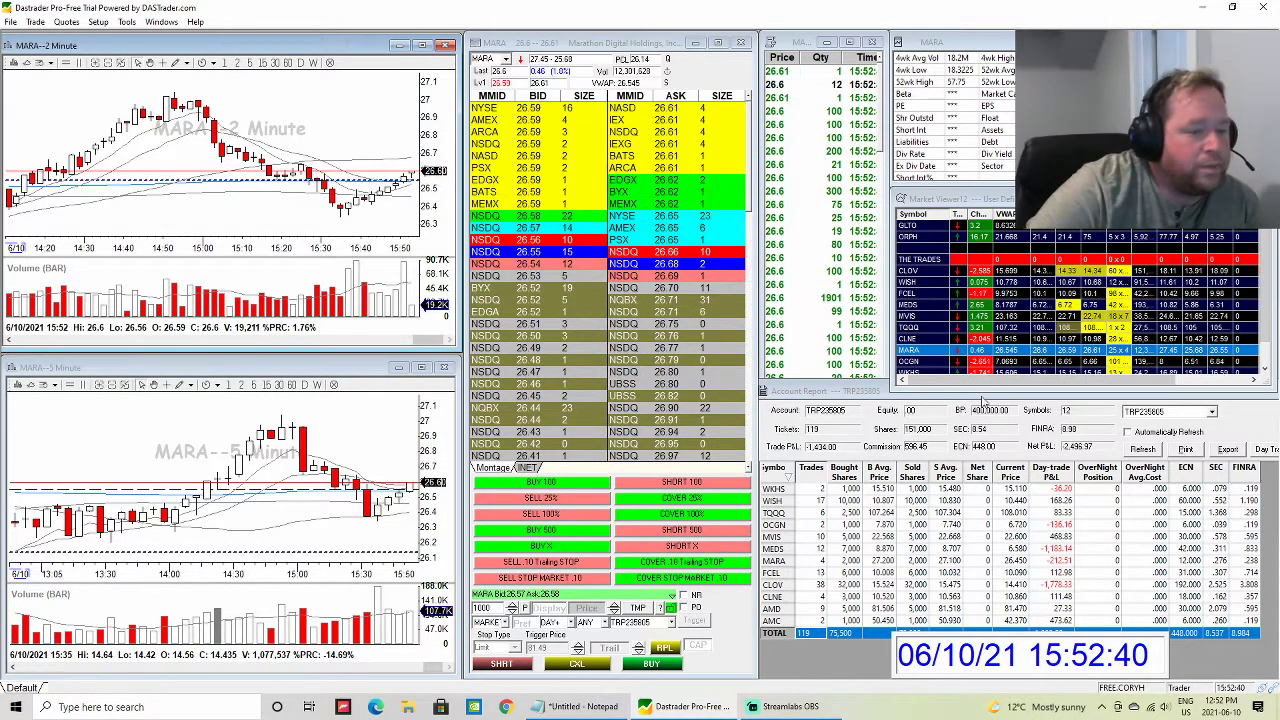
- Review the 2-minute and 5-minute charts of OCGN and WKHS from the watchlist
{"action": "left_click", "coordinate": [925, 360]}
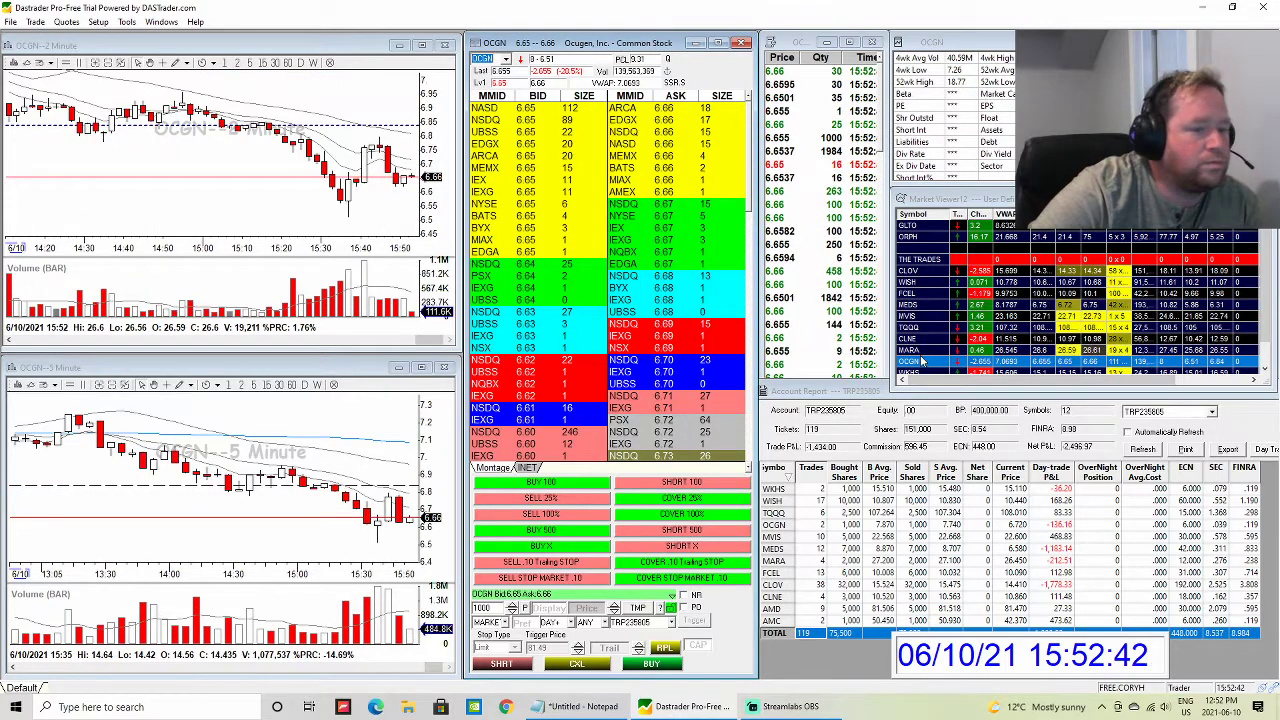
{"action": "scroll", "coordinate": [925, 360], "scroll_direction": "down", "scroll_amount": 1}
{"action": "left_click", "coordinate": [912, 342]}
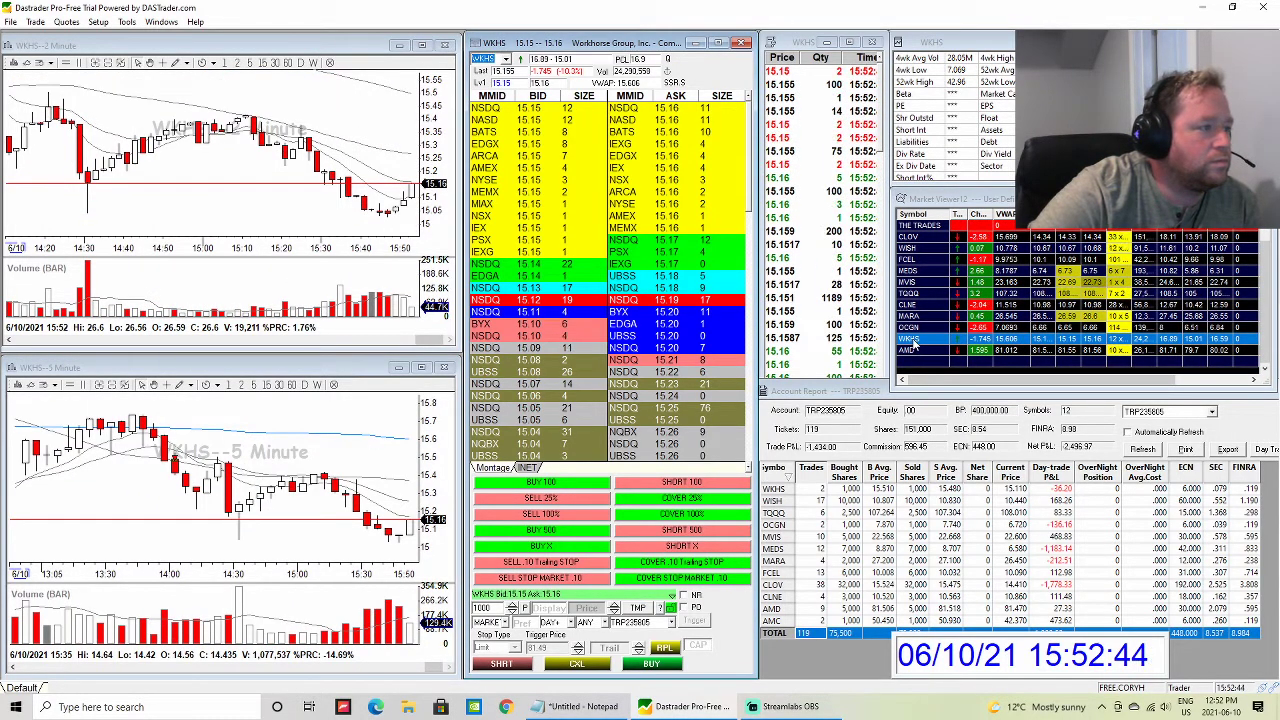
- Load CLOV from the watchlist and show more of the day's price history on its 2-minute chart
{"action": "scroll", "coordinate": [912, 342], "scroll_direction": "up", "scroll_amount": 1}
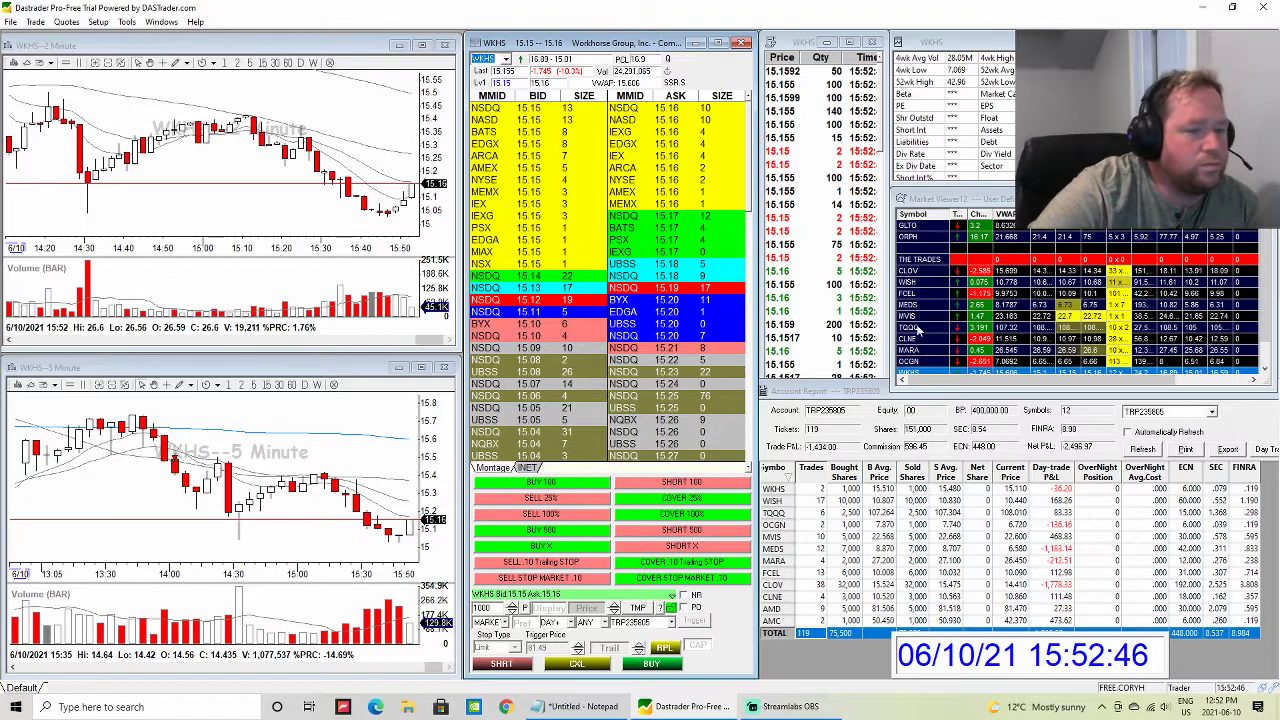
{"action": "left_click", "coordinate": [912, 271]}
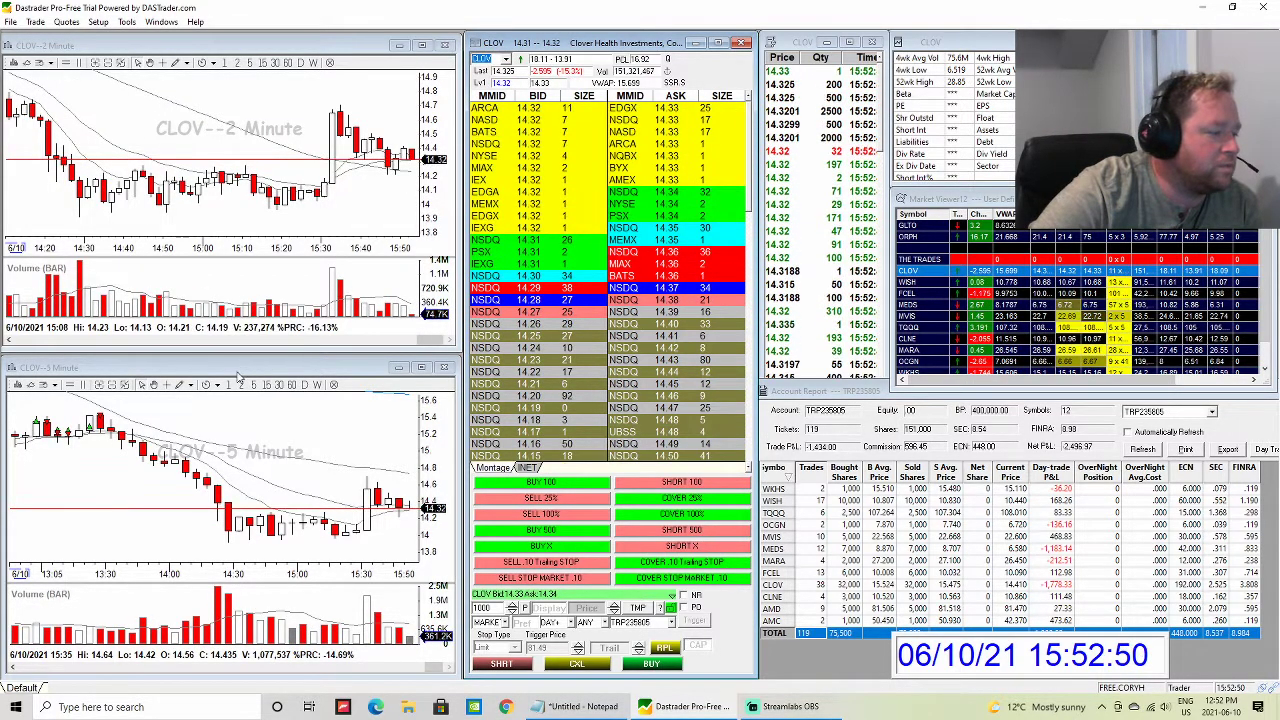
{"action": "scroll", "coordinate": [246, 315], "scroll_direction": "down", "scroll_amount": 1}
{"action": "scroll", "coordinate": [250, 313], "scroll_direction": "down", "scroll_amount": 2}
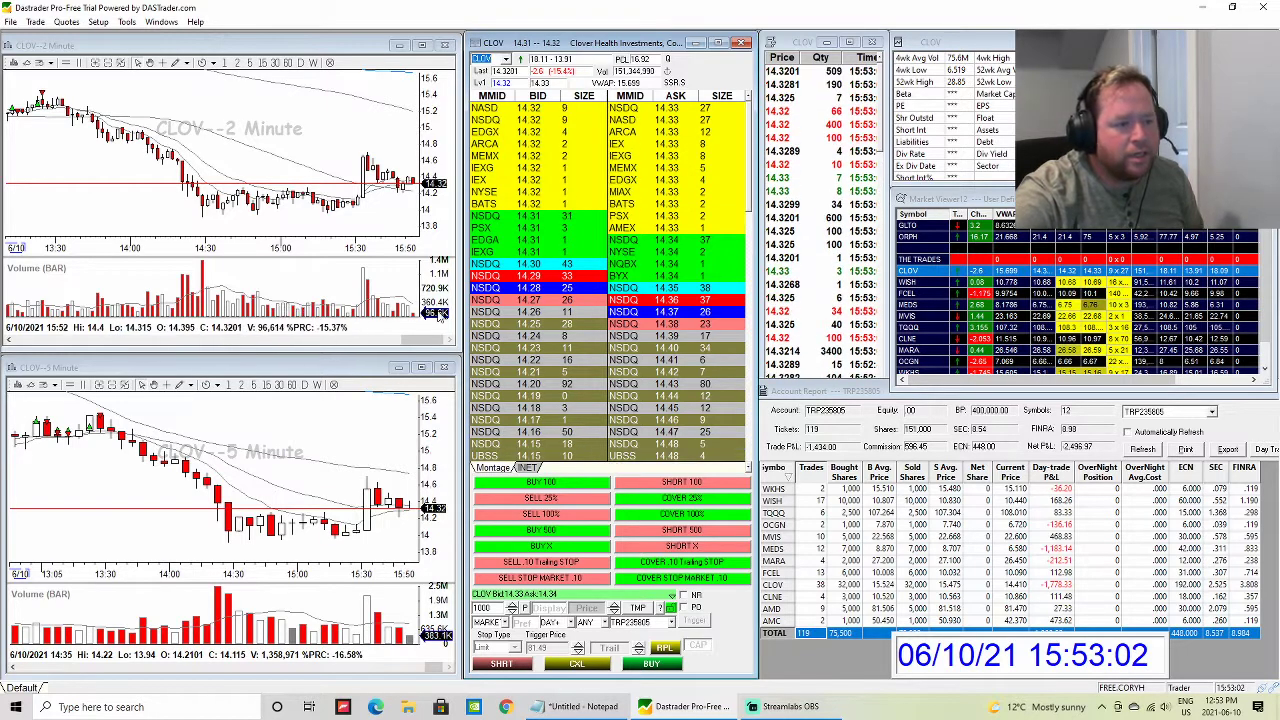
- Highlight the MEDS and CLNE rows of the account report to review their trades and P&L
{"action": "left_click", "coordinate": [872, 445]}
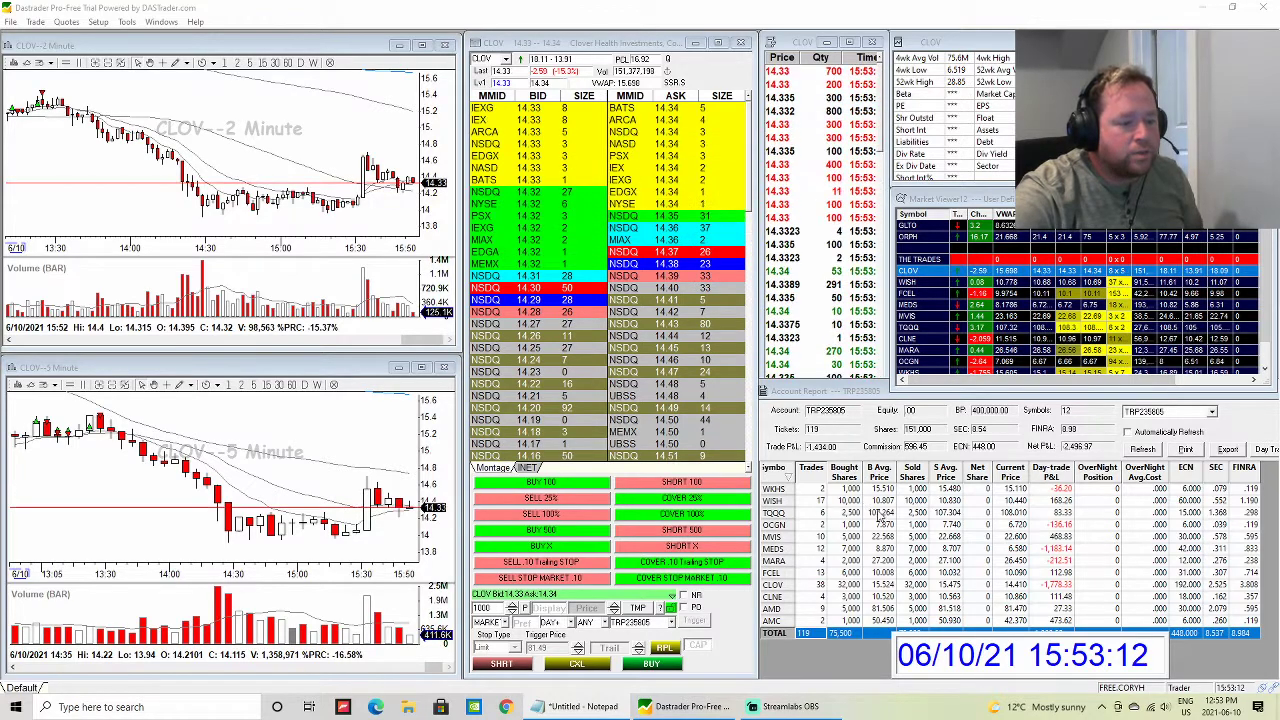
{"action": "left_click", "coordinate": [990, 549]}
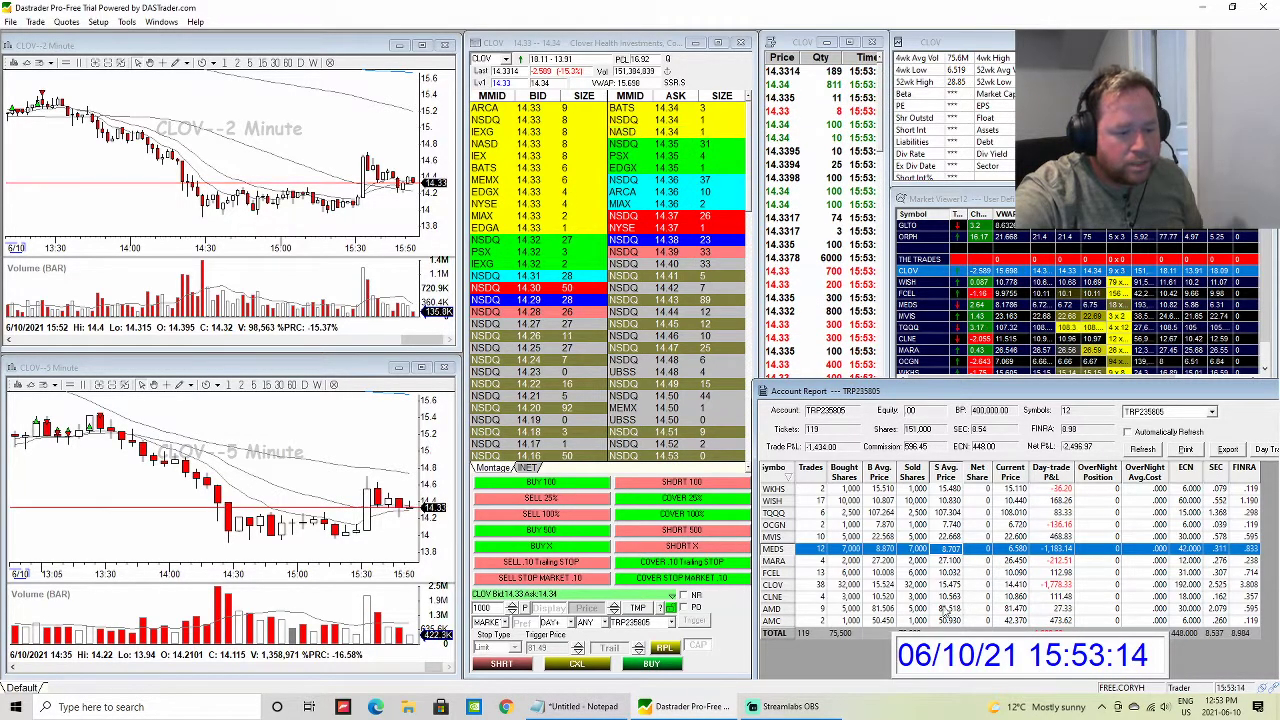
{"action": "left_click", "coordinate": [813, 598]}
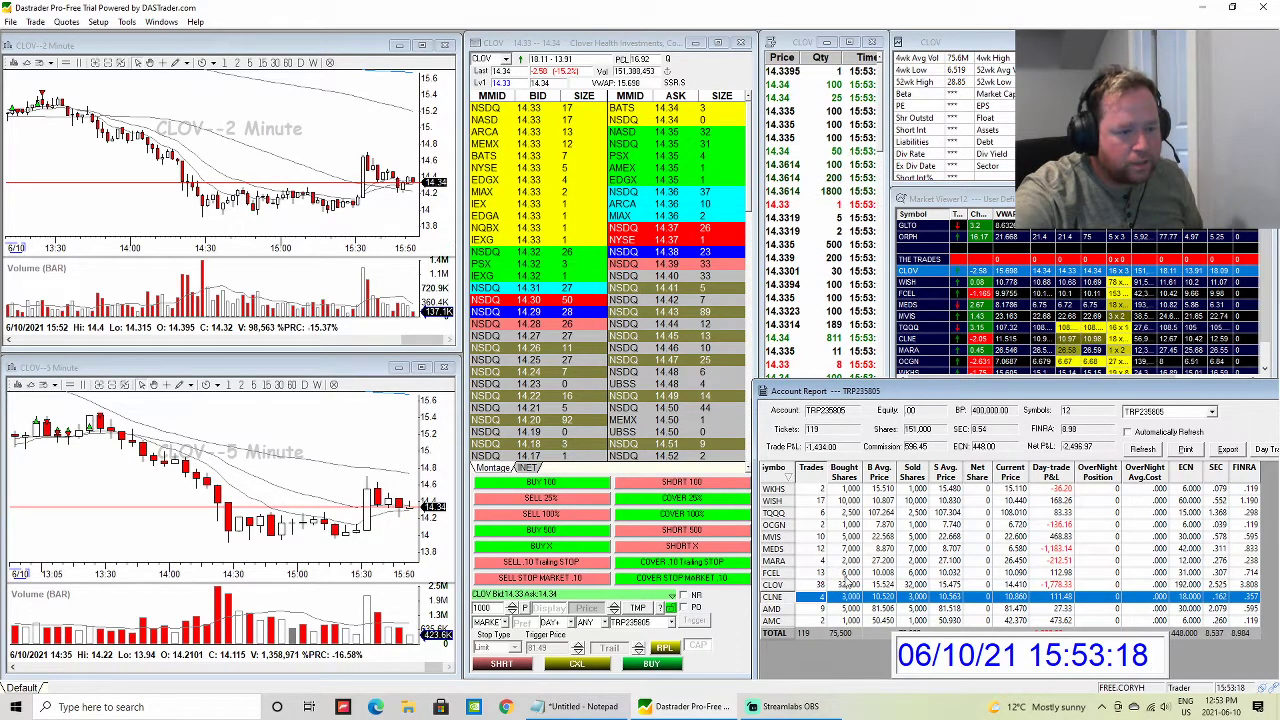
{"action": "left_click", "coordinate": [958, 199]}
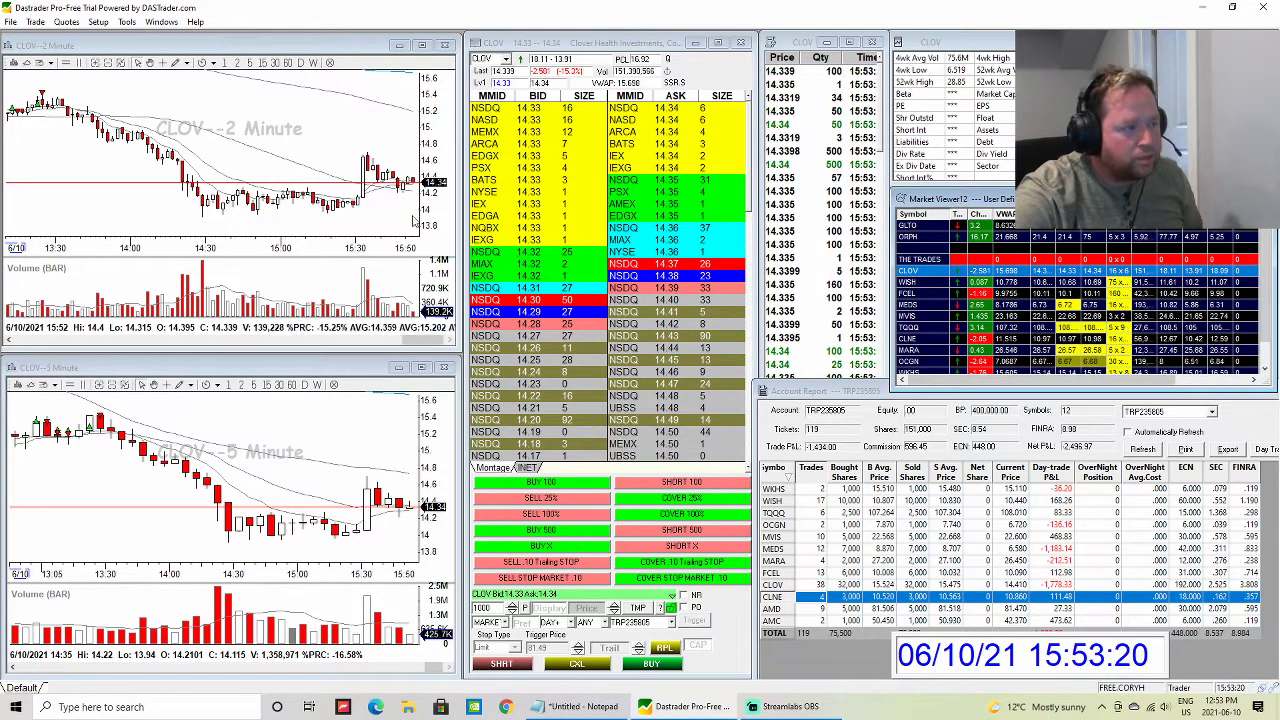
- Inspect the price marker lines for PreMkt High, PreMkt Low, Open and Y Close in the 2-minute chart's study settings, without changing them
{"action": "right_click", "coordinate": [414, 143]}
{"action": "left_click", "coordinate": [396, 188]}
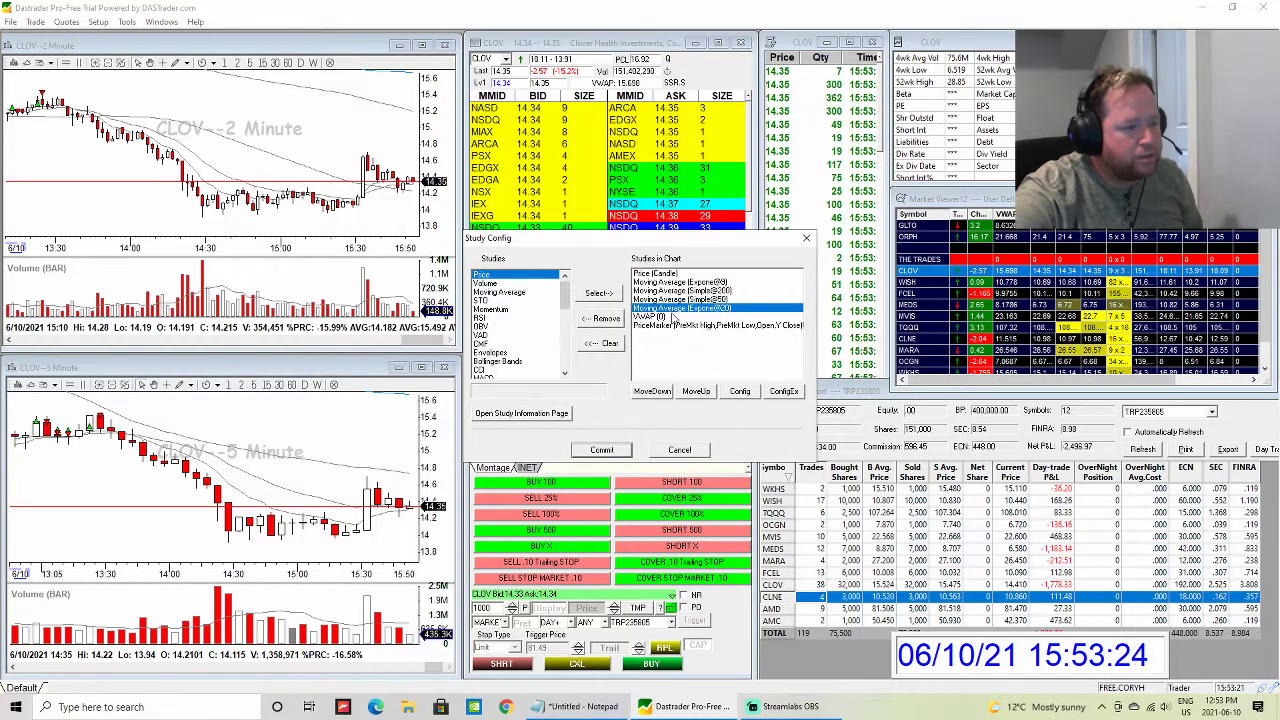
{"action": "left_click", "coordinate": [739, 391]}
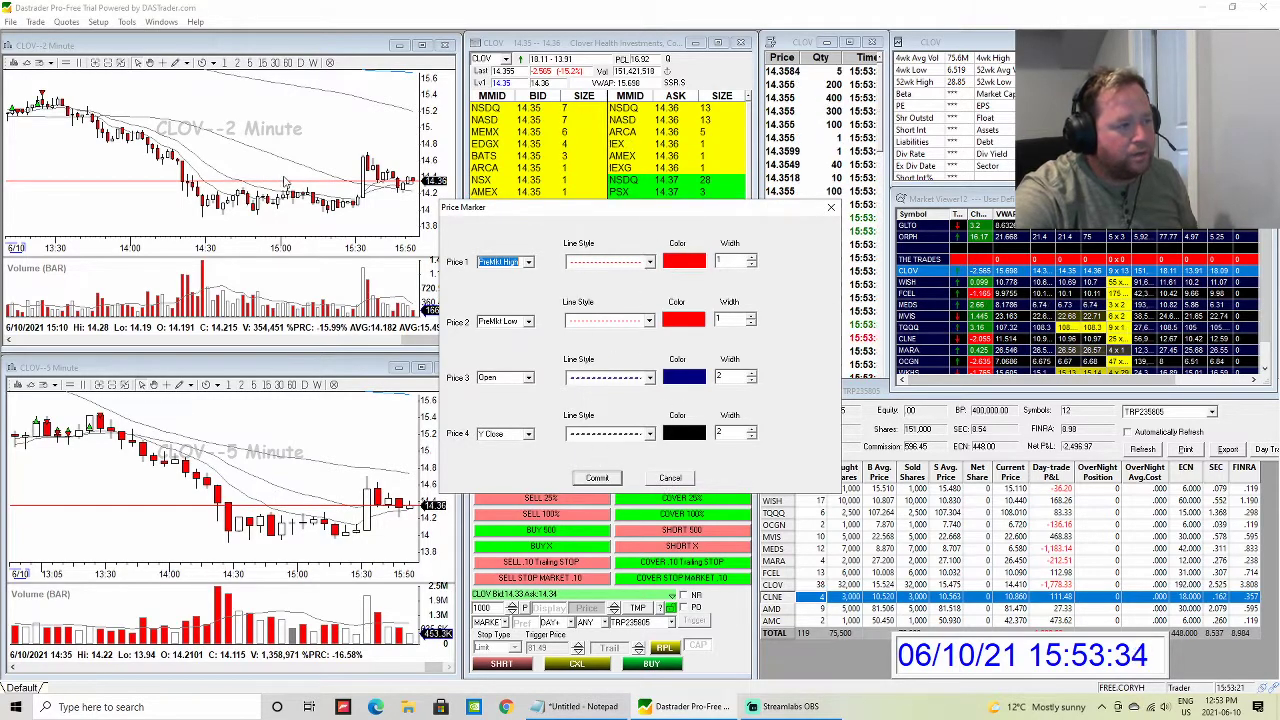
{"action": "left_click", "coordinate": [663, 481]}
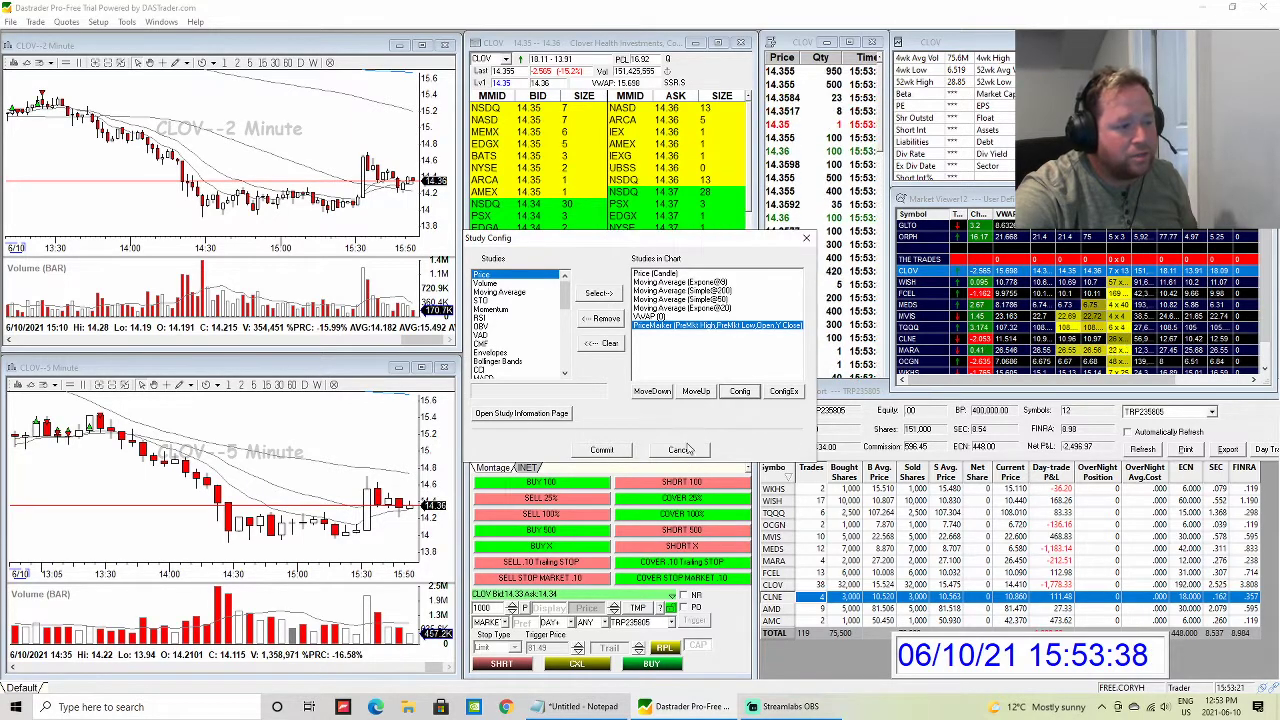
{"action": "left_click", "coordinate": [680, 451]}
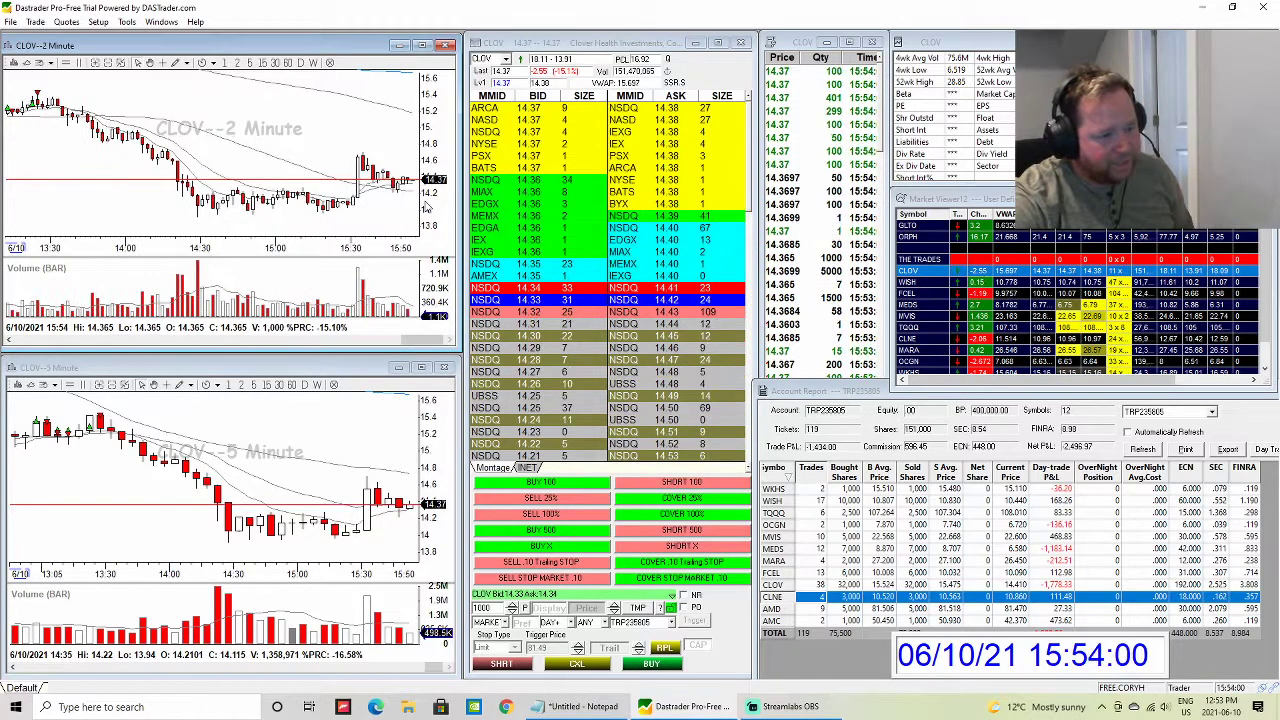
- Move the account report window clear of the clock so that its whole TOTAL row is in view
{"action": "left_click", "coordinate": [887, 393]}
{"action": "left_click_drag", "start_coordinate": [887, 393], "coordinate": [770, 376]}
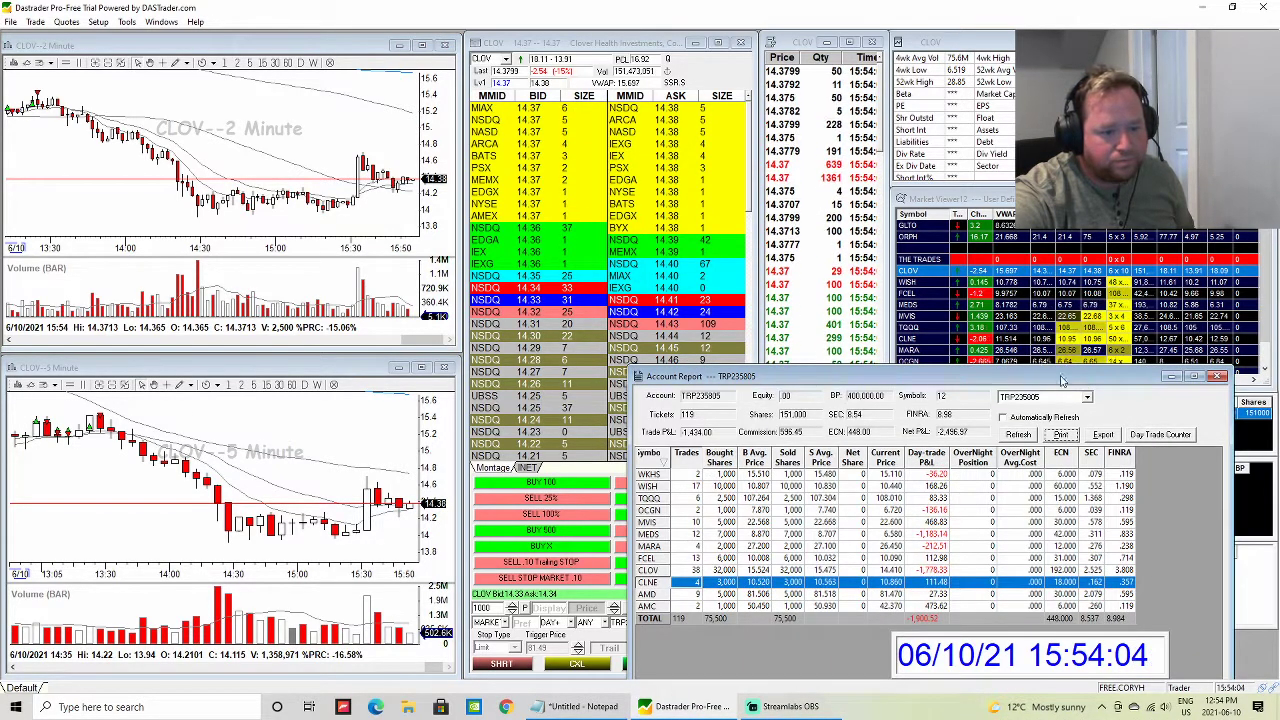
{"action": "left_click_drag", "start_coordinate": [1078, 387], "coordinate": [1056, 367]}
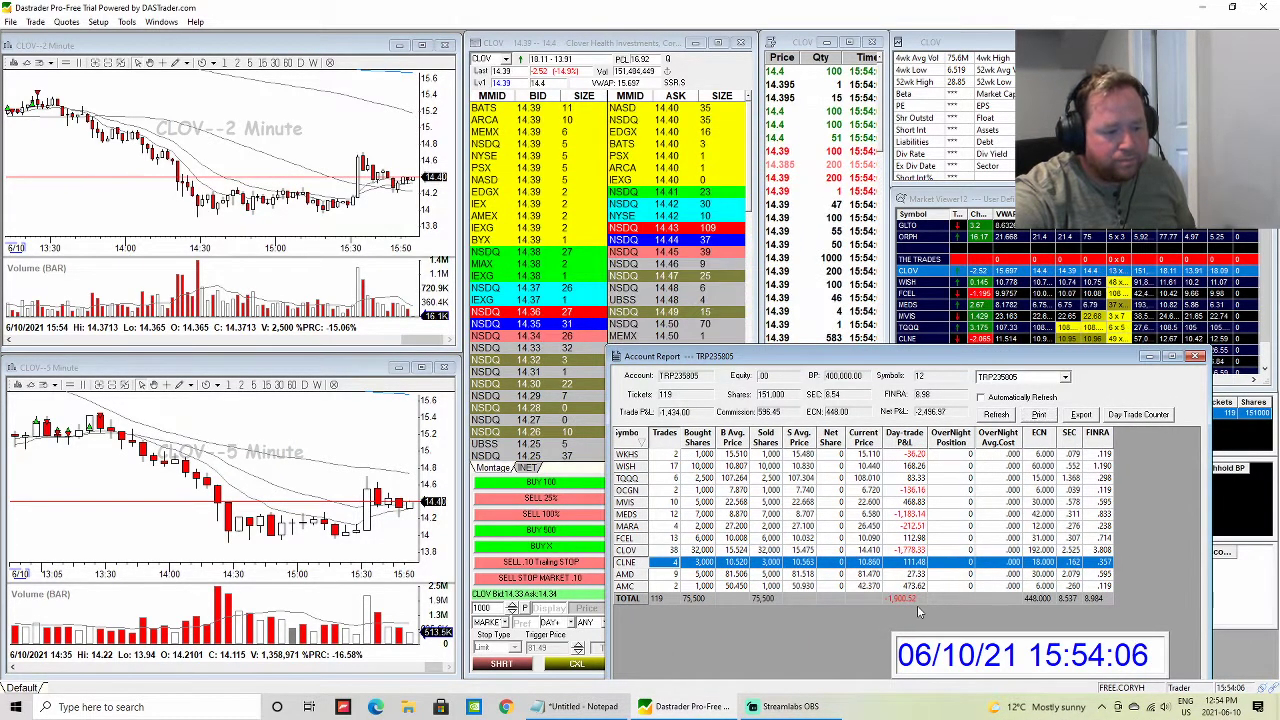